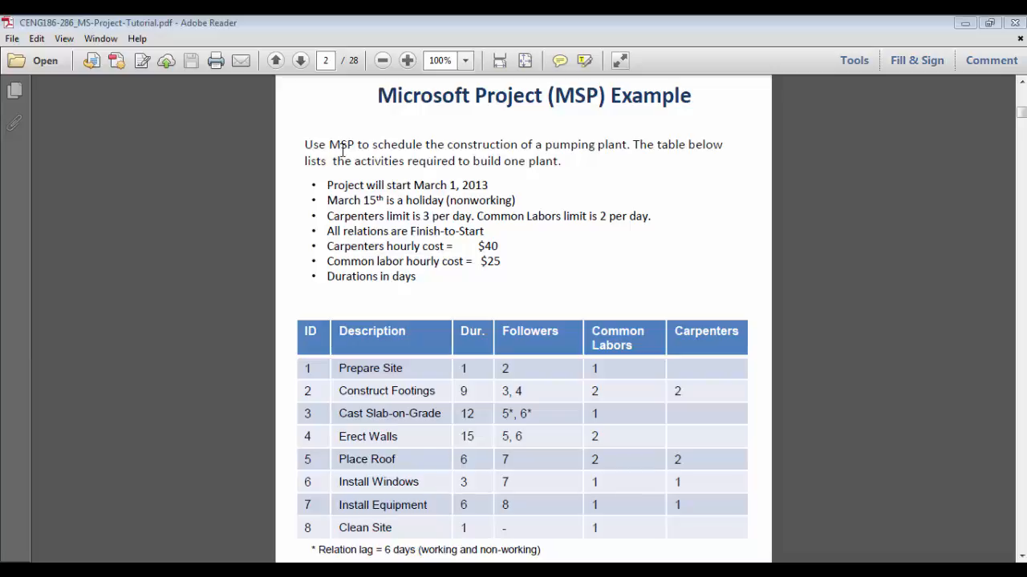
pyautogui.moveTo(381, 95); pyautogui.dragTo(566, 495)
pyautogui.click(561, 543)
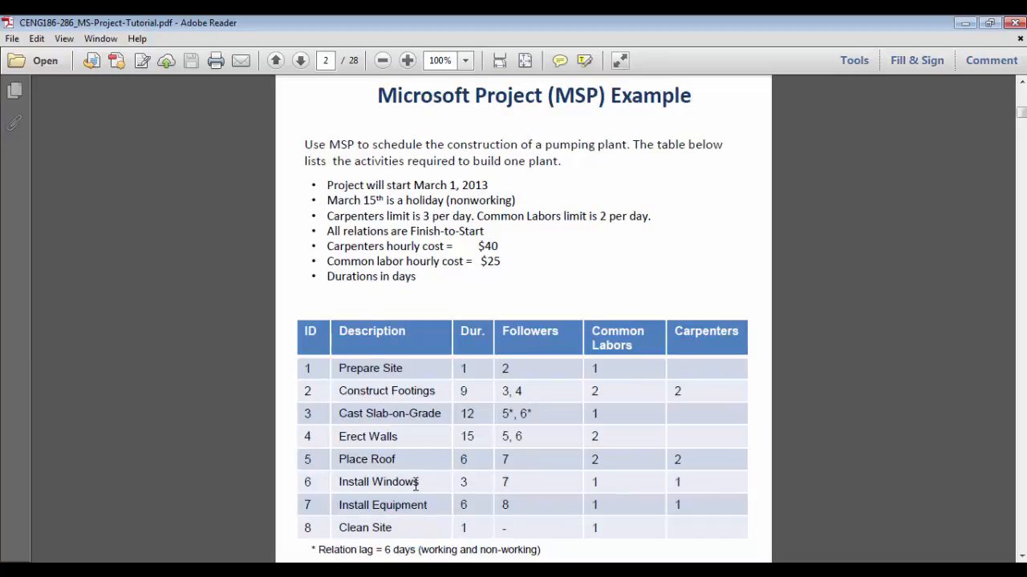
# - Launch Microsoft Project 2010 from the Microsoft Office program group
pyautogui.click(24, 561)
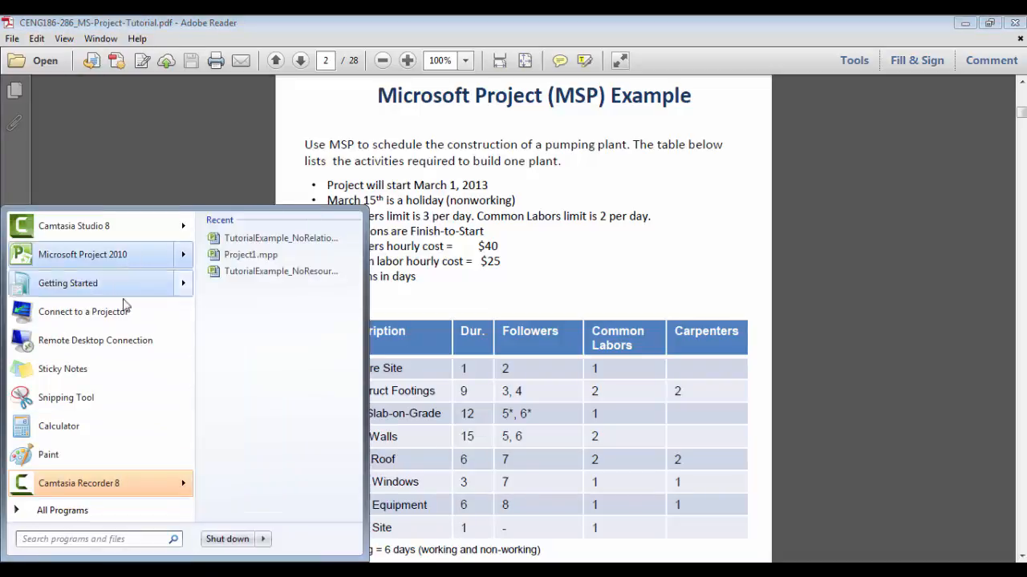
pyautogui.click(87, 510)
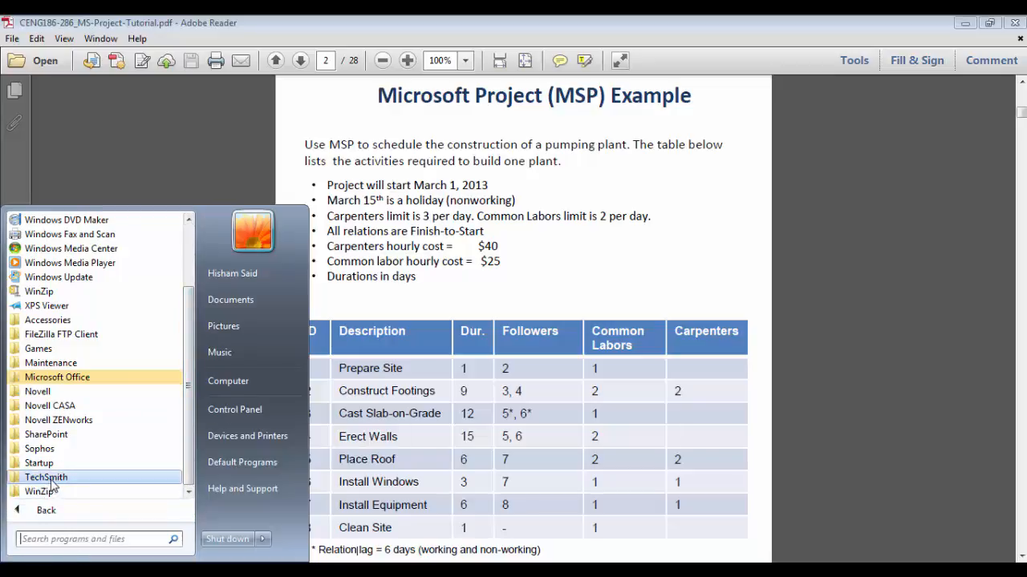
pyautogui.click(120, 377)
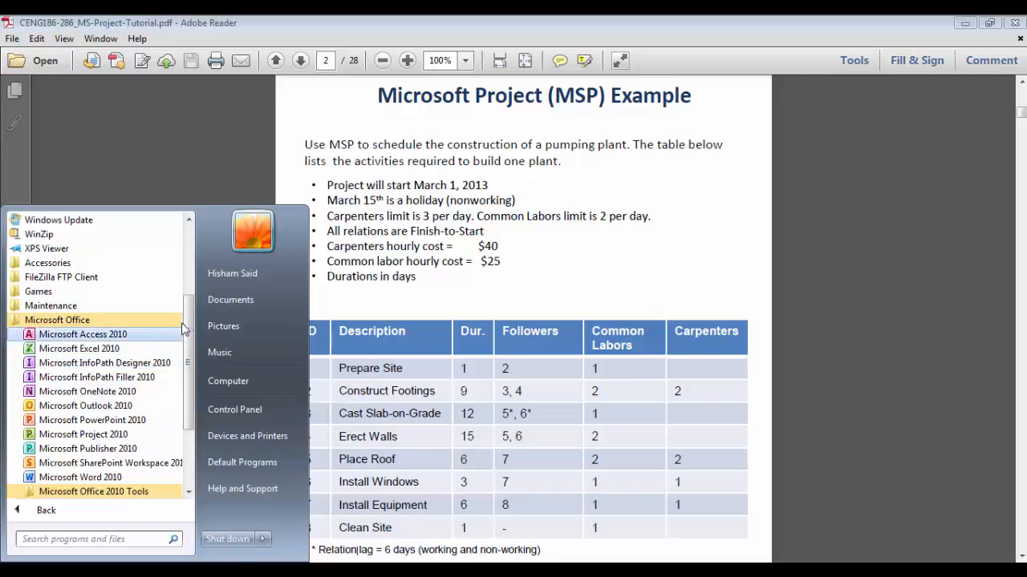
pyautogui.scroll(4, 178, 331)
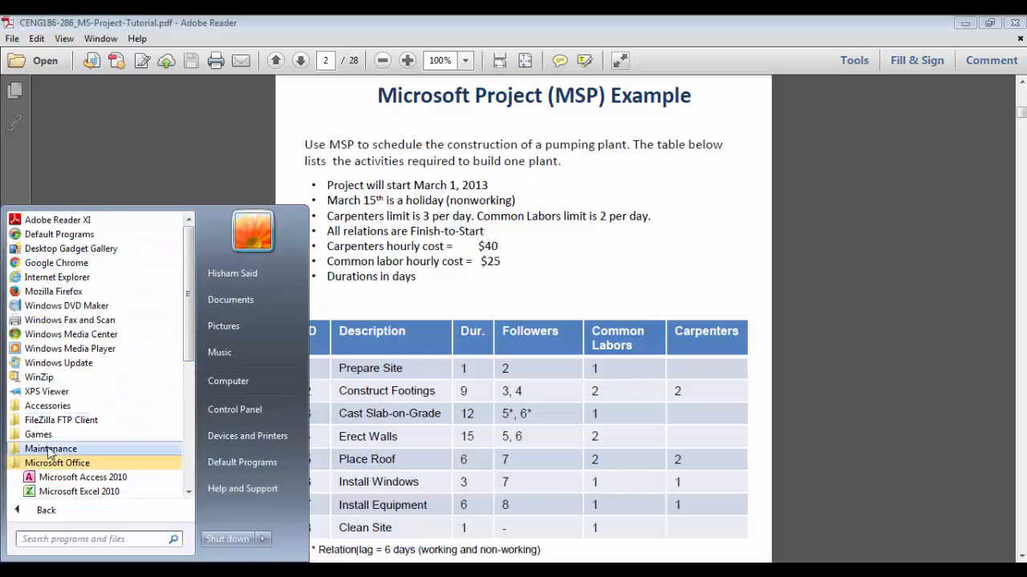
pyautogui.scroll(-5, 104, 361)
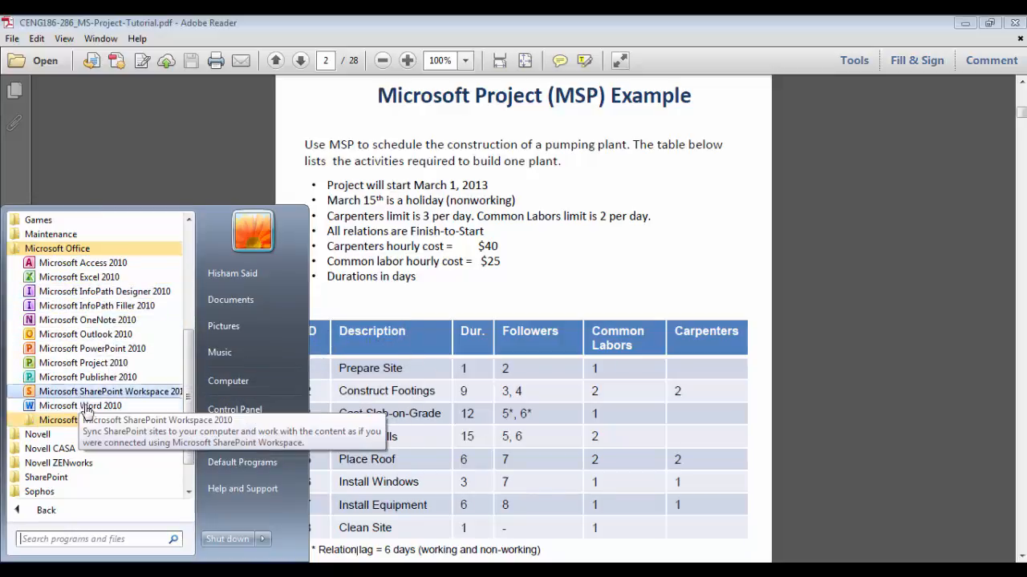
pyautogui.click(100, 362)
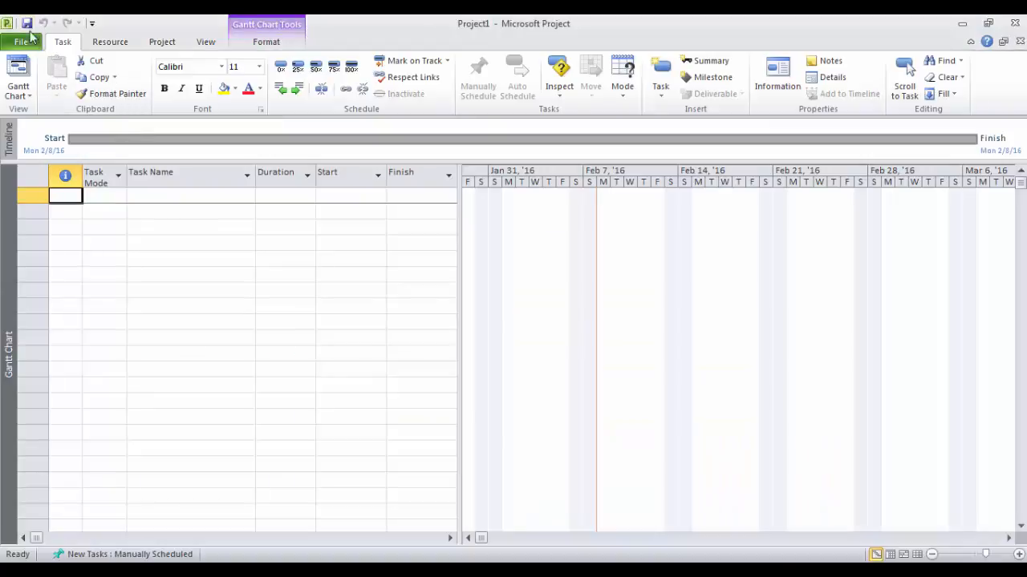
# - Save the new project as Project1.mpp on the Desktop, replacing the existing file of that name
pyautogui.hotkey('ctrl', 's')
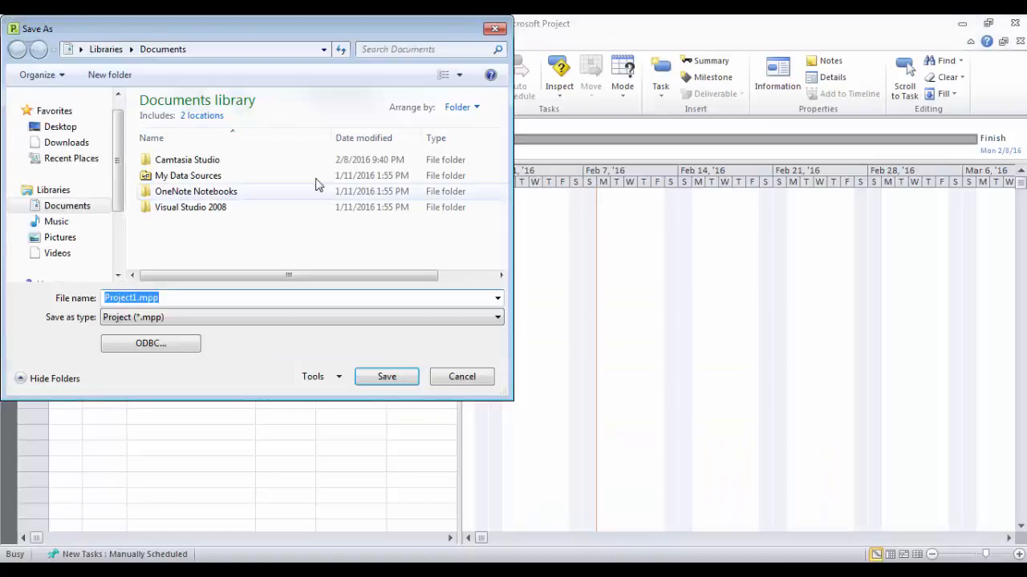
pyautogui.click(80, 154)
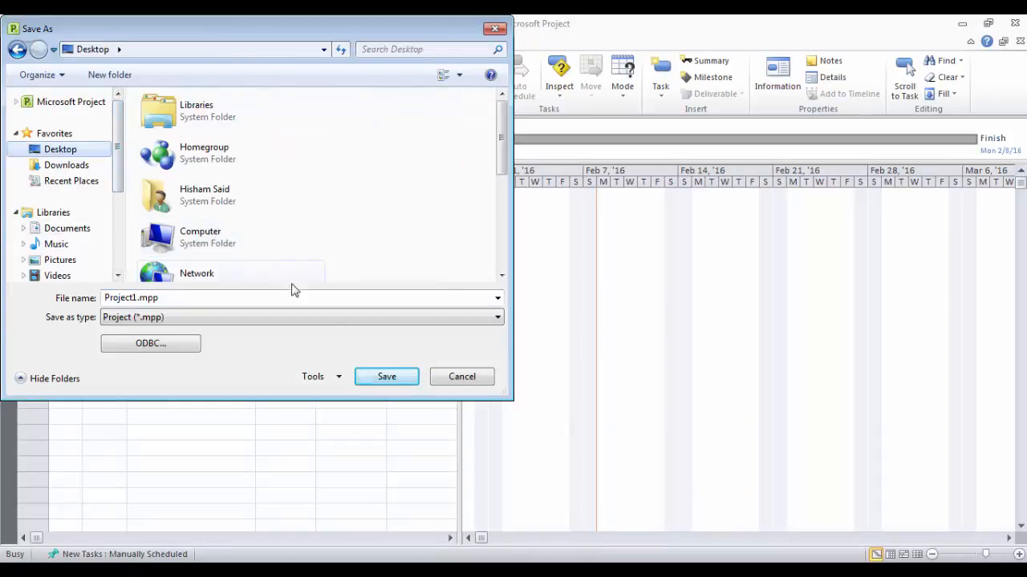
pyautogui.click(385, 377)
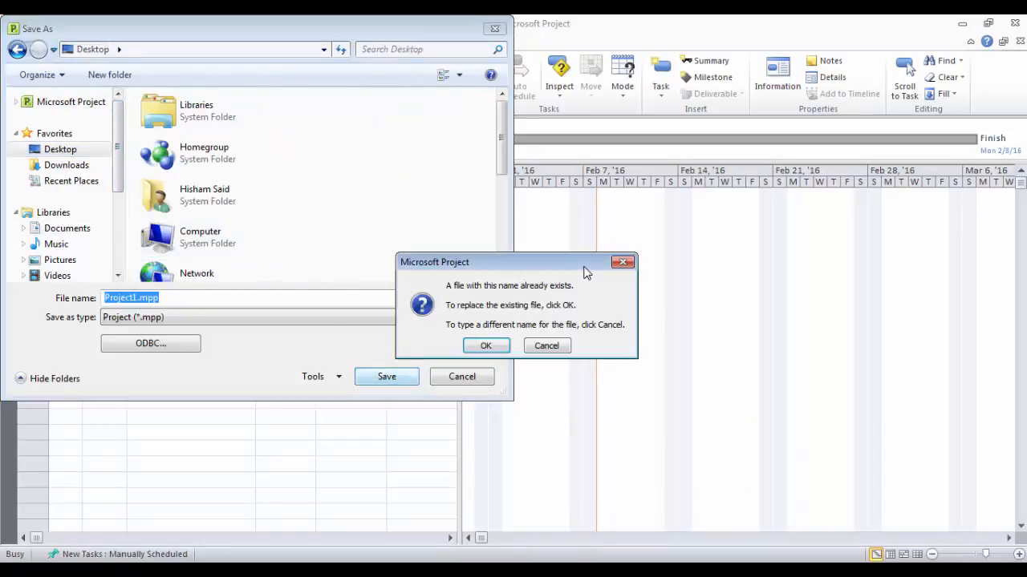
pyautogui.click(488, 345)
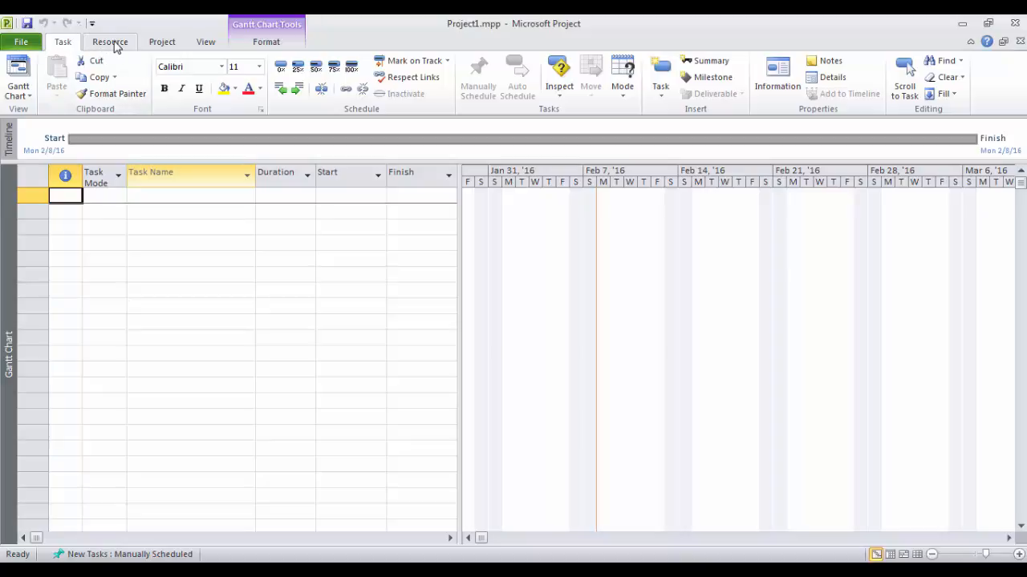
# - Set the project's start date to 3/1/2013 in the project information, checking the date against the tutorial PDF
pyautogui.click(161, 43)
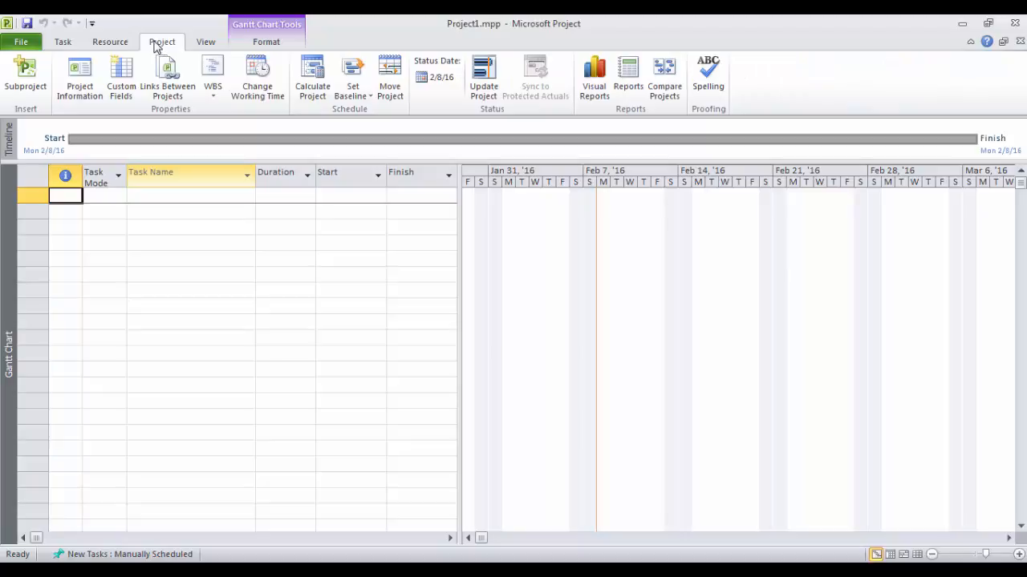
pyautogui.click(88, 87)
pyautogui.click(395, 571)
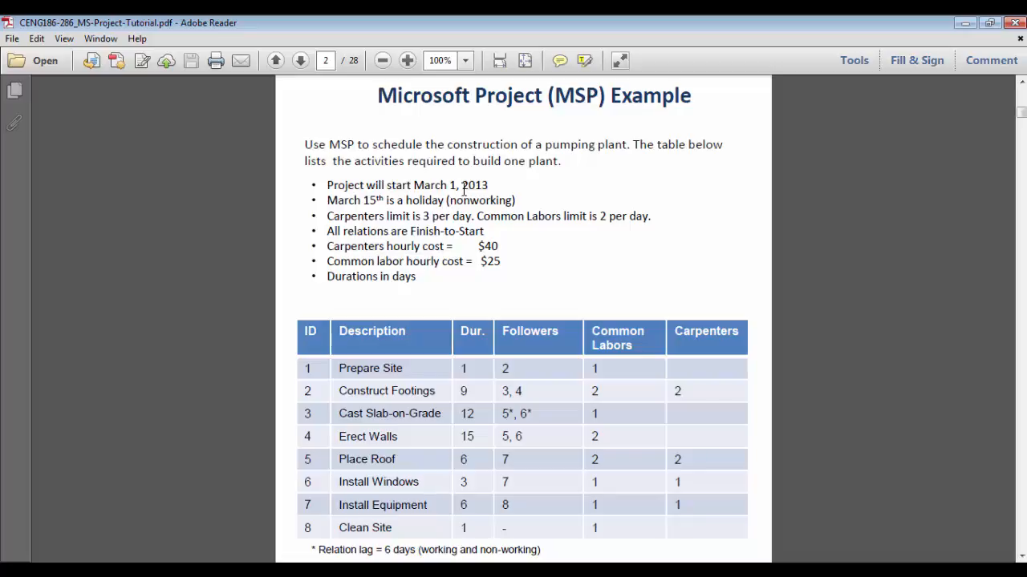
pyautogui.moveTo(346, 571)
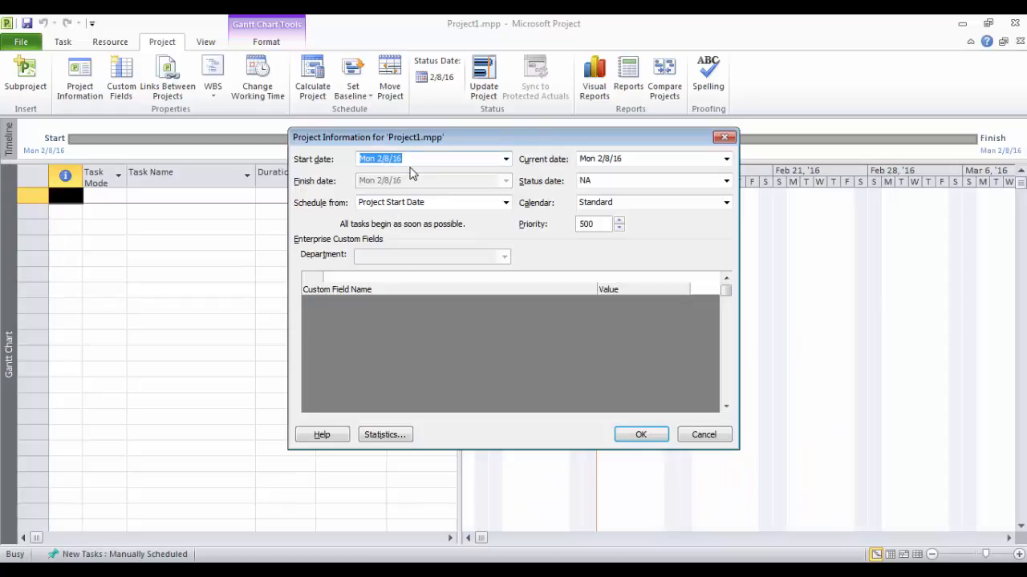
pyautogui.write('1/2013')
pyautogui.click(591, 160)
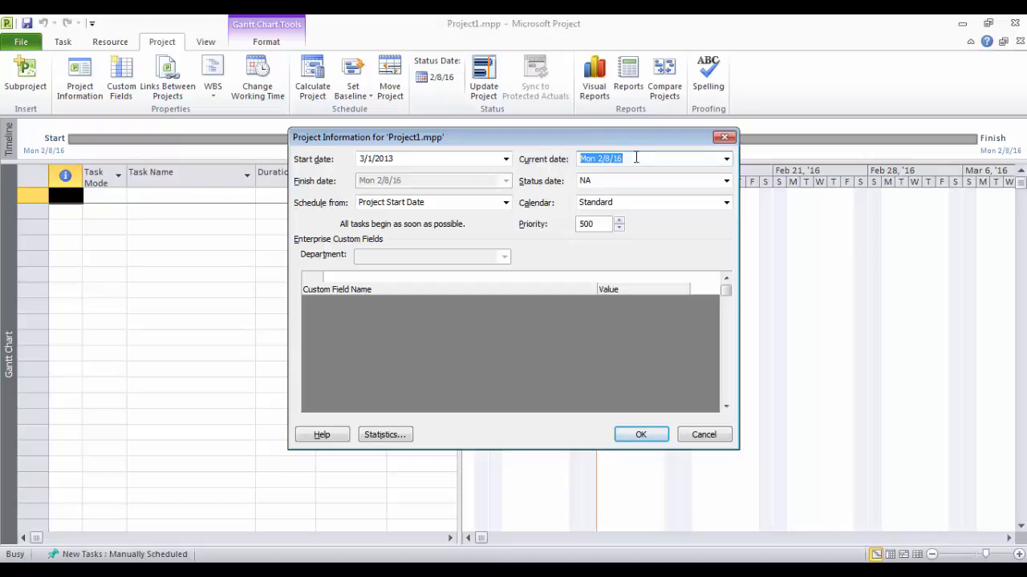
pyautogui.click(641, 435)
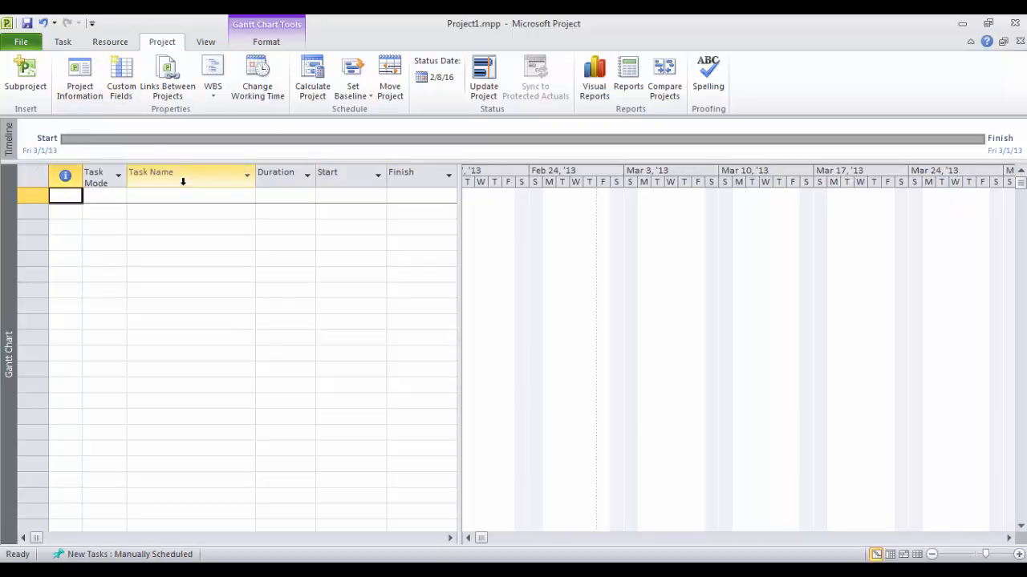
# - Set newly created tasks to Auto Scheduled in the project's schedule options
pyautogui.click(24, 45)
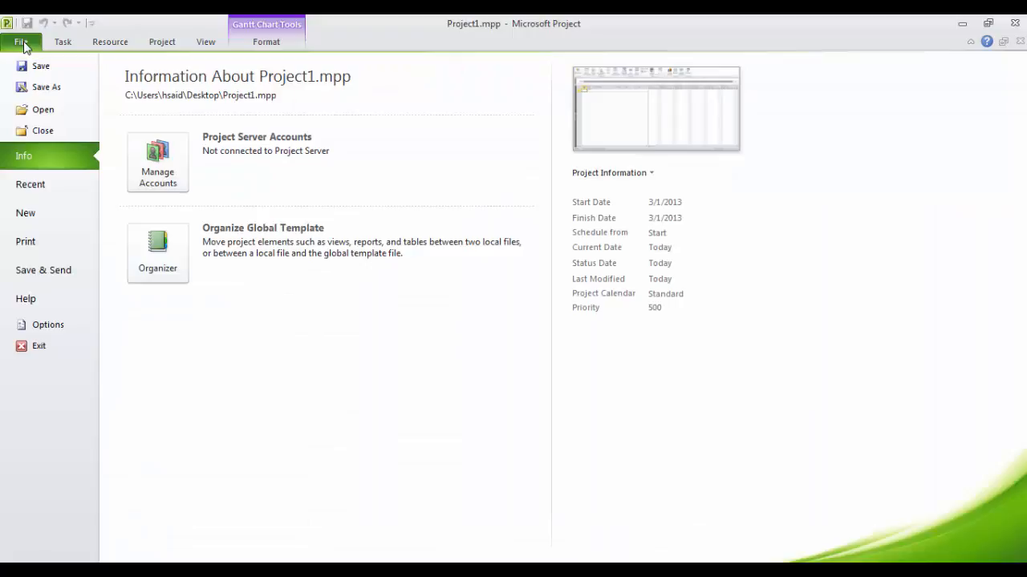
pyautogui.click(48, 327)
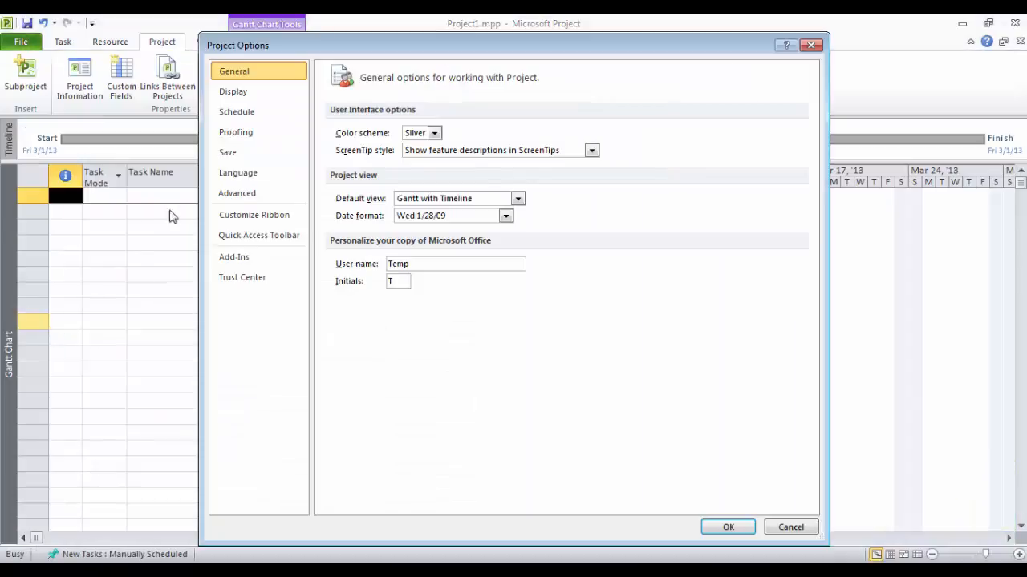
pyautogui.click(241, 112)
pyautogui.click(574, 373)
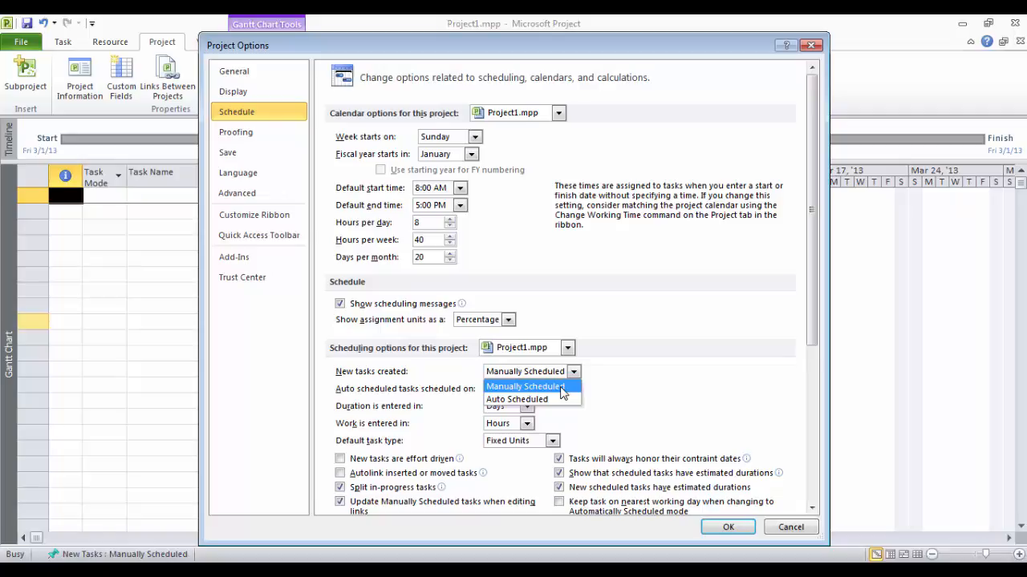
pyautogui.click(526, 399)
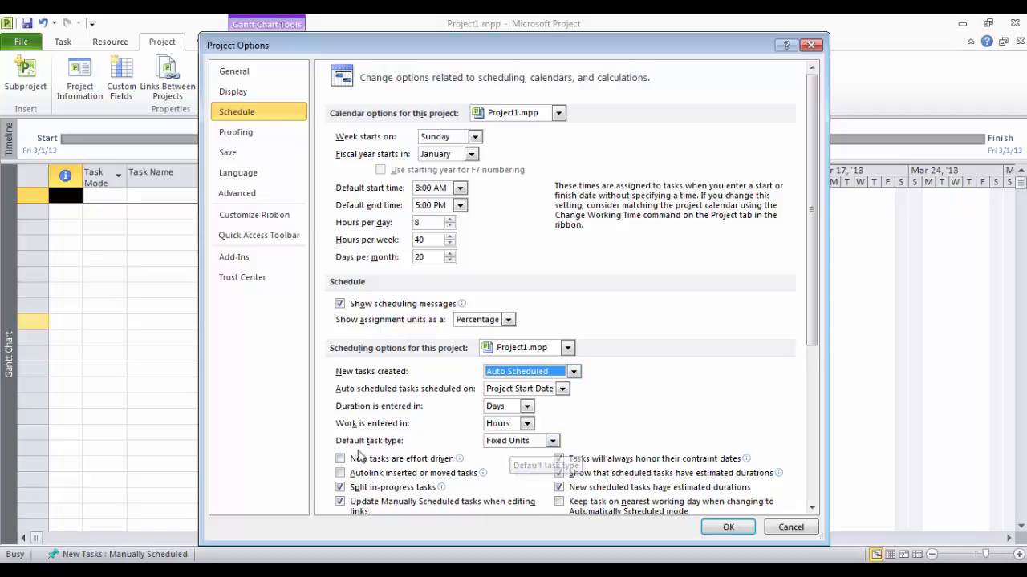
# - Set the default task type to Fixed Duration in the scheduling options
pyautogui.click(550, 442)
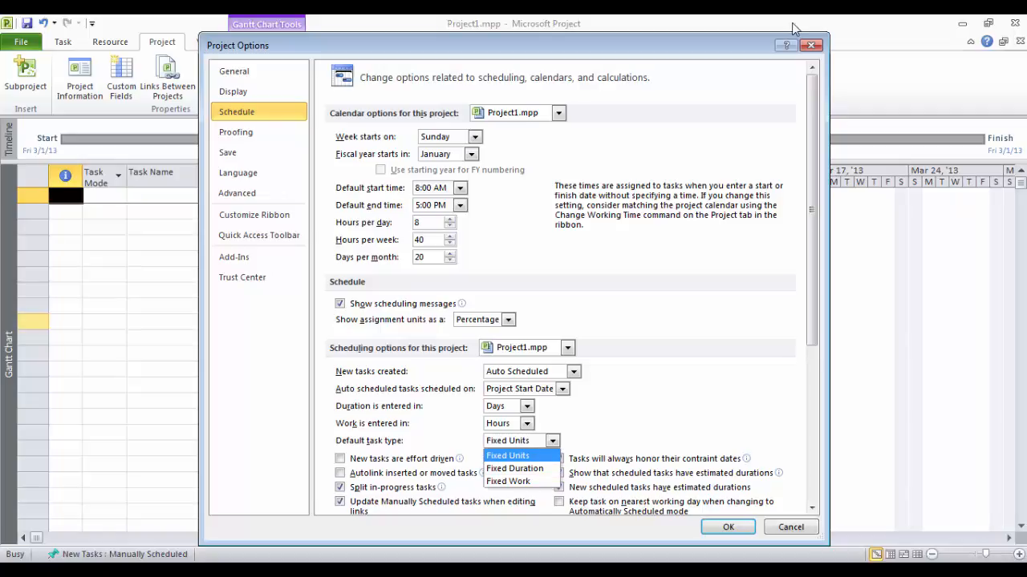
pyautogui.click(538, 470)
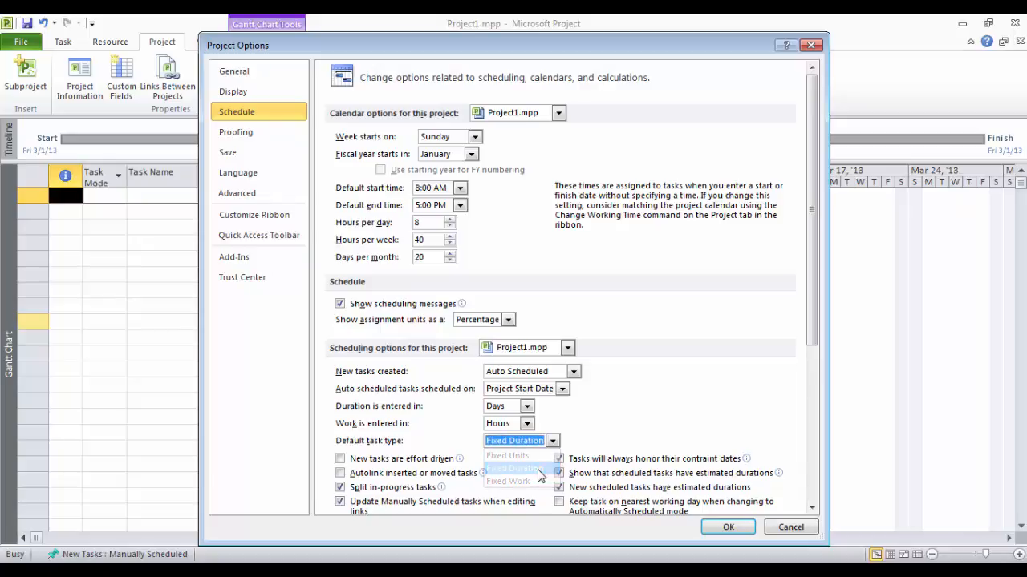
pyautogui.click(551, 441)
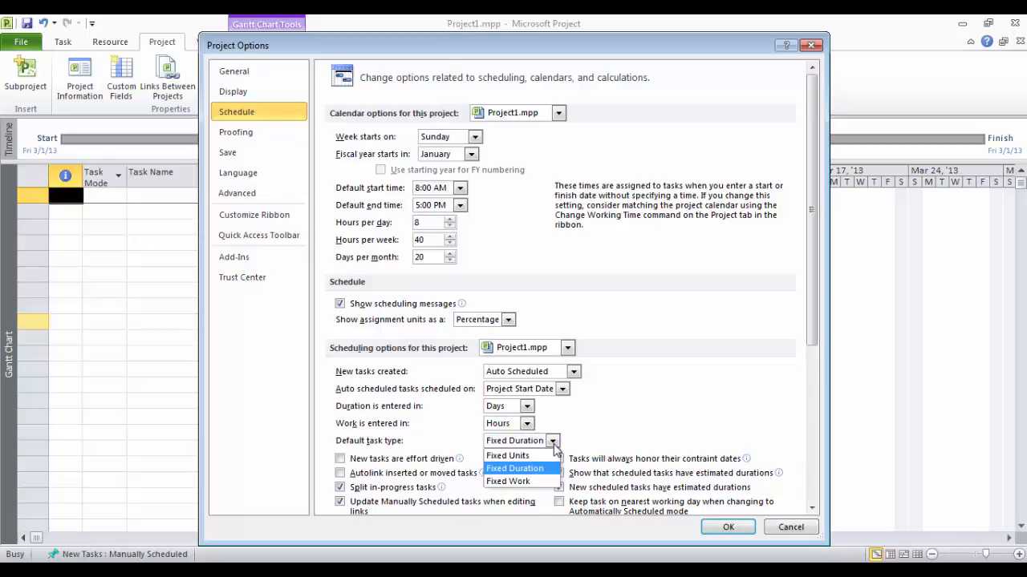
pyautogui.click(542, 468)
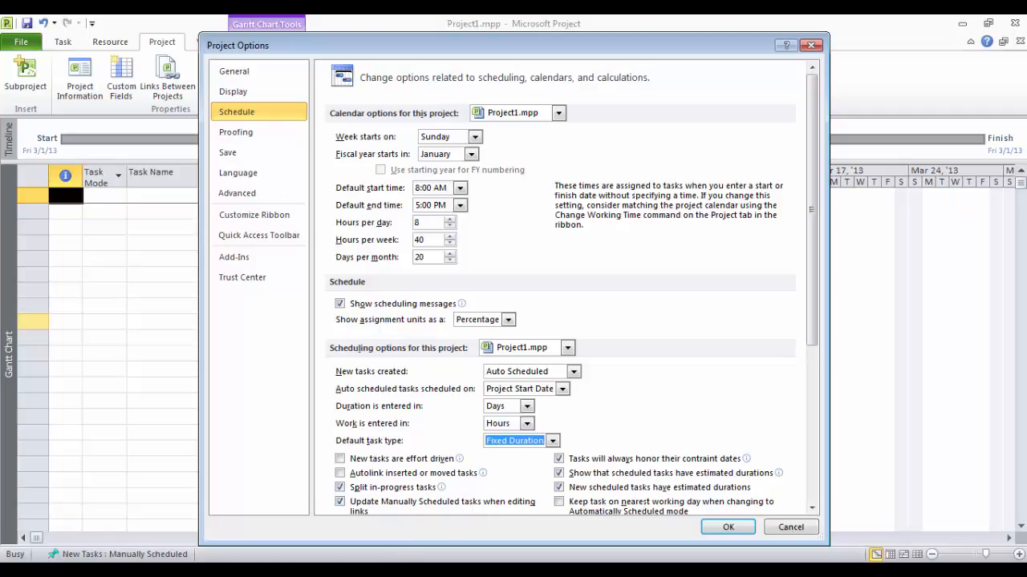
# - Switch to the browser and review the Office support article on how Project's task types affect duration, units and work
pyautogui.click(566, 571)
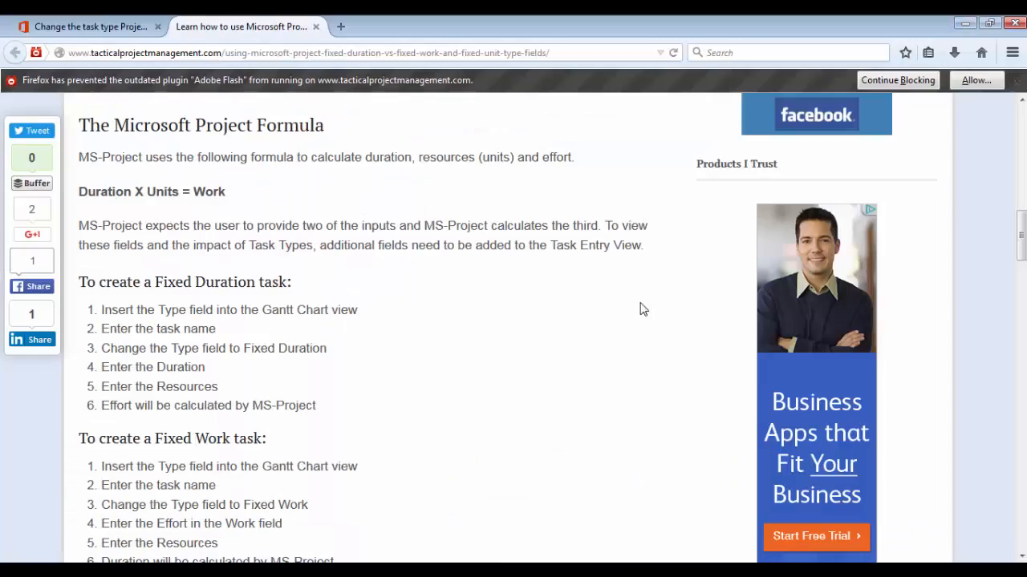
pyautogui.click(121, 26)
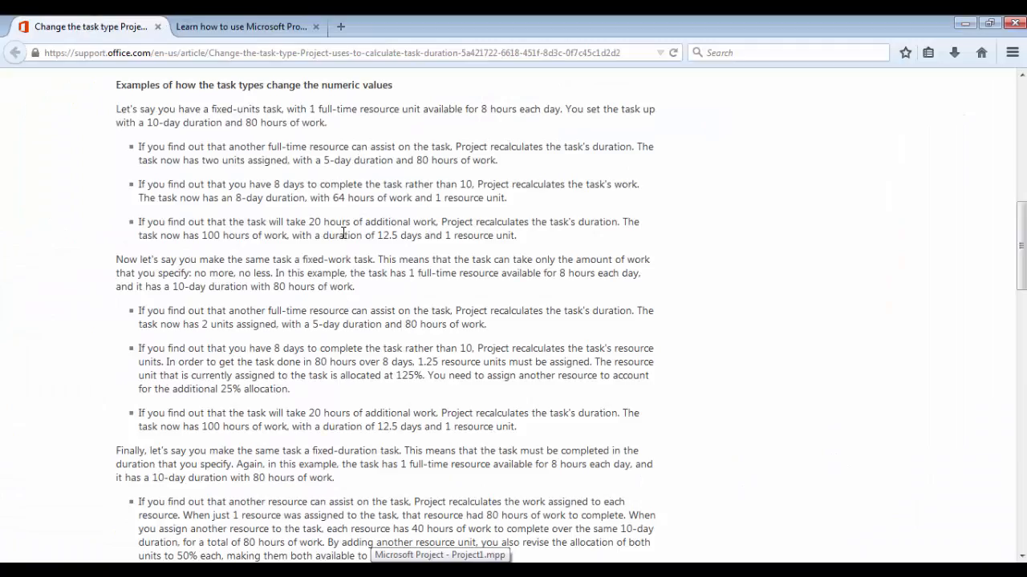
pyautogui.scroll(5, 345, 229)
pyautogui.scroll(3, 347, 238)
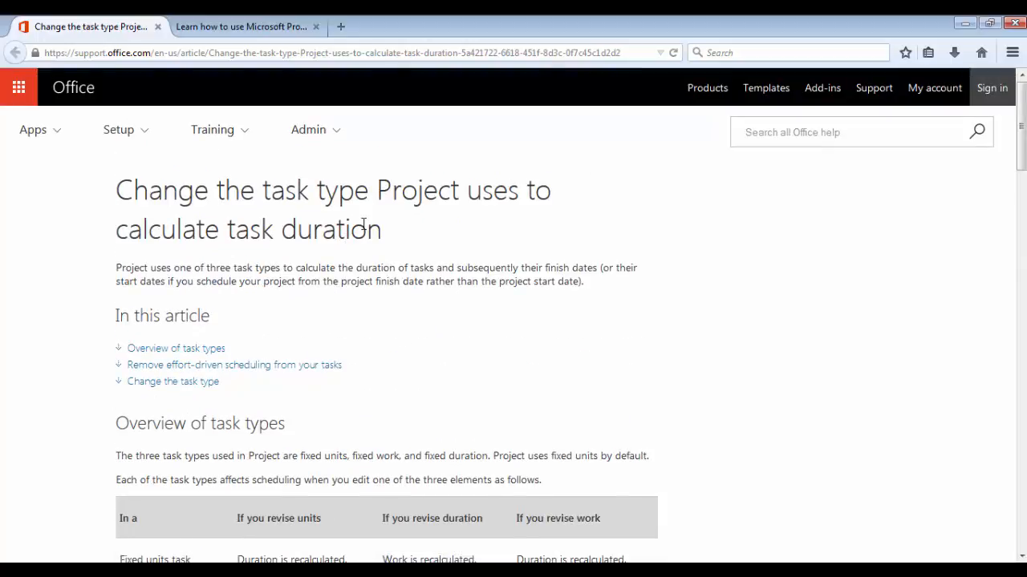
pyautogui.scroll(-4, 409, 320)
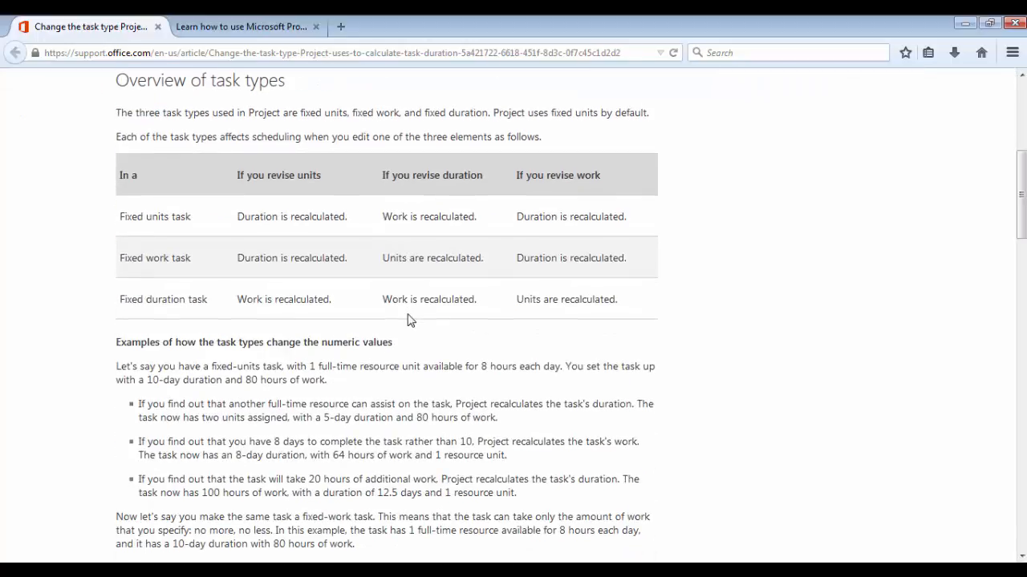
pyautogui.scroll(-5, 408, 315)
pyautogui.scroll(9, 407, 316)
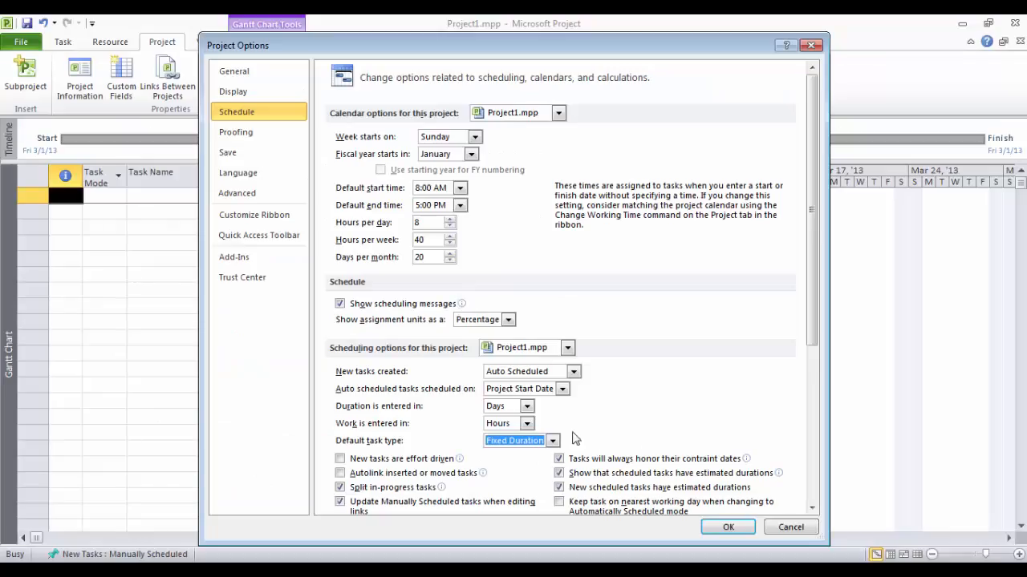
# - Apply the changed scheduling options to the project
pyautogui.click(727, 528)
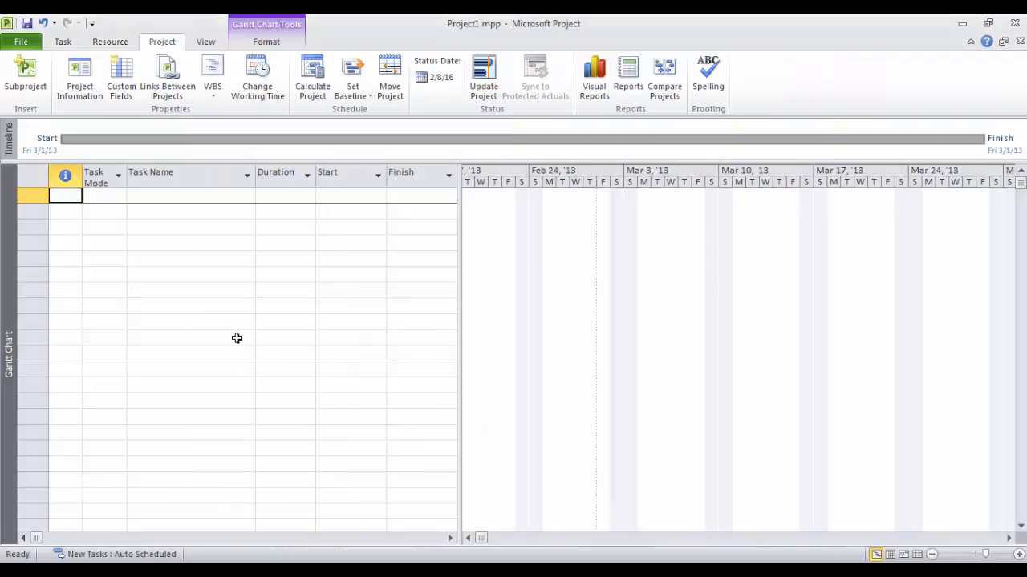
# - Enter Prepare Site as the first task, taking the name from the activity table in the tutorial PDF
pyautogui.click(165, 194)
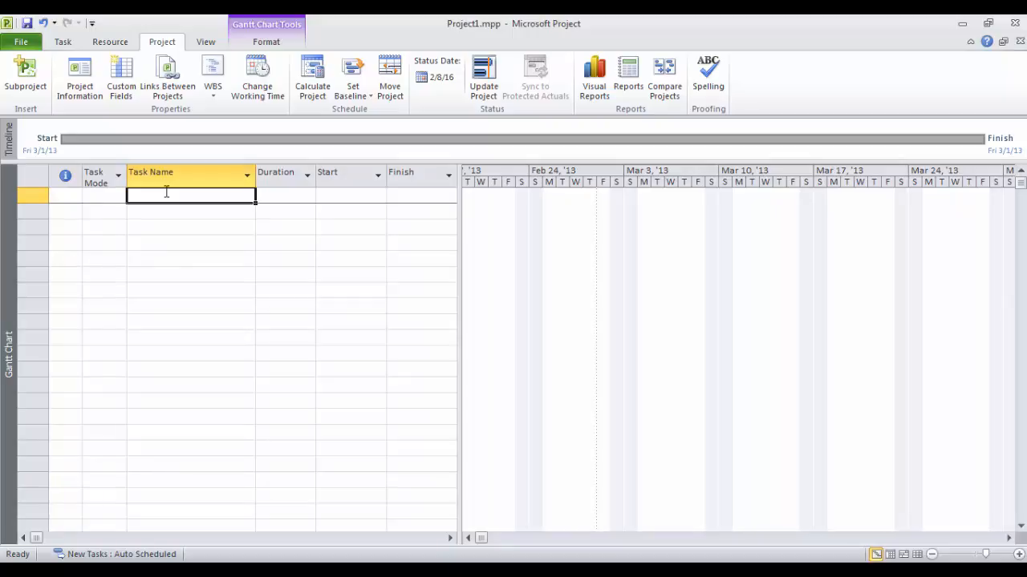
pyautogui.click(313, 570)
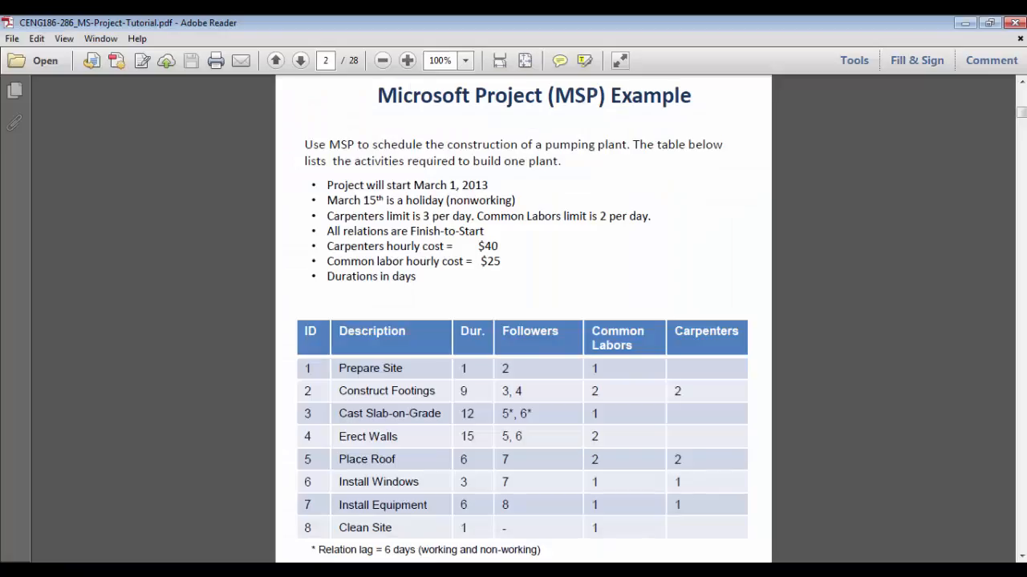
pyautogui.hotkey('alt', 'Tab')
pyautogui.write('Prep')
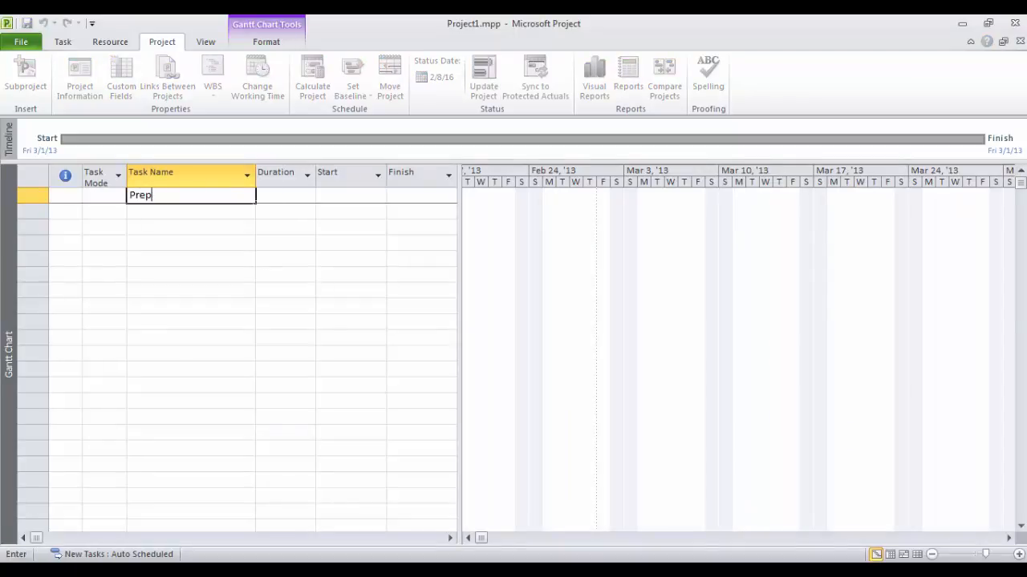
pyautogui.write('are Site')
pyautogui.press('Return')
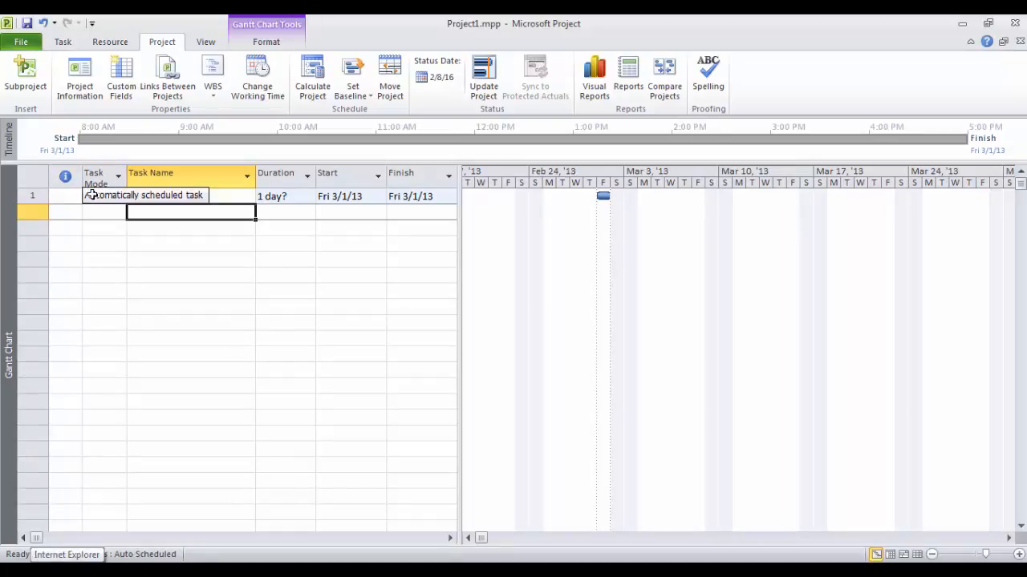
pyautogui.click(340, 197)
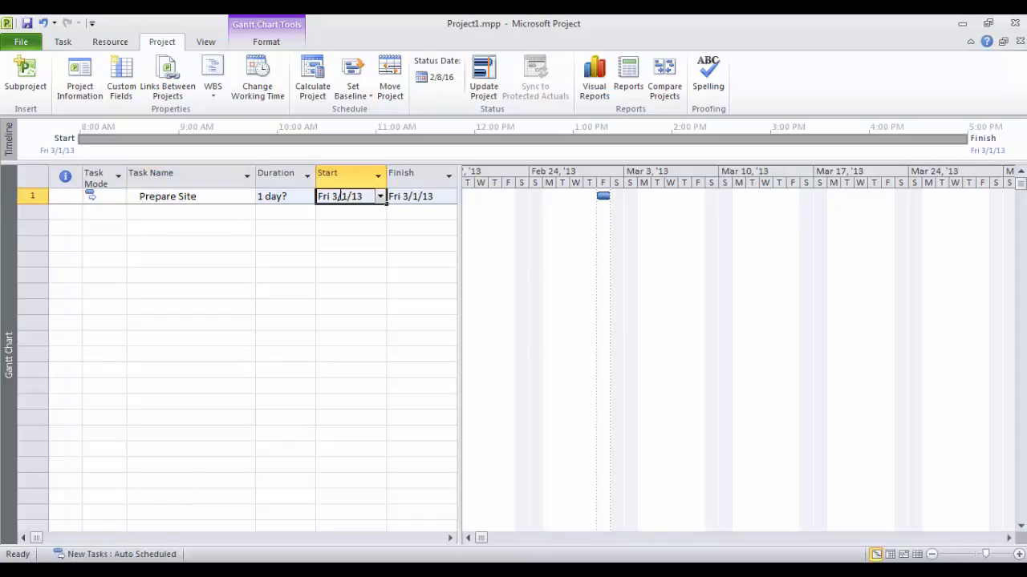
# - Widen the task table to include the Predecessors and Resource Names columns, and compare Prepare Site's duration, start and finish
pyautogui.moveTo(462, 228); pyautogui.dragTo(663, 234)
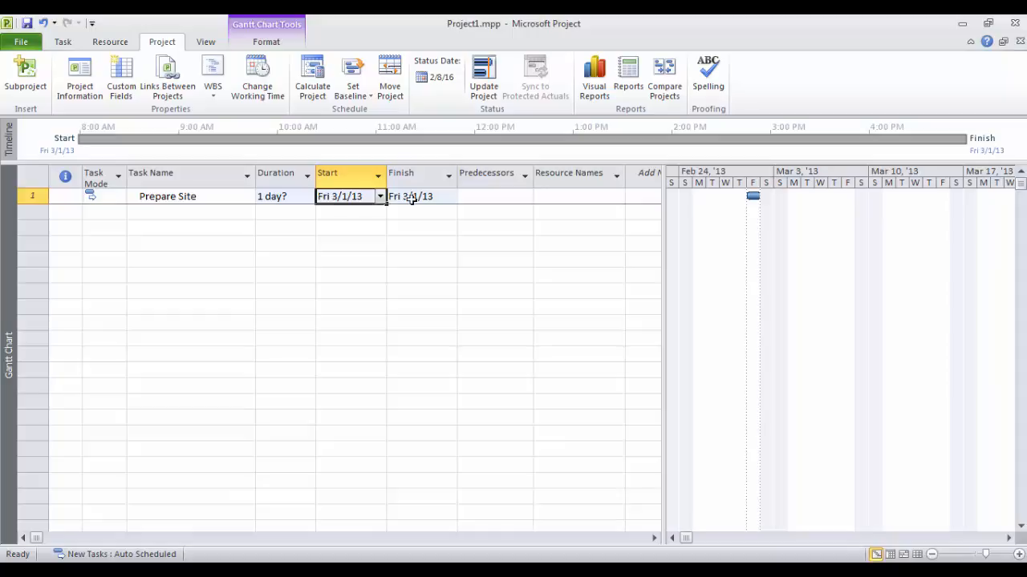
pyautogui.click(434, 199)
pyautogui.click(350, 198)
pyautogui.click(426, 199)
pyautogui.click(288, 199)
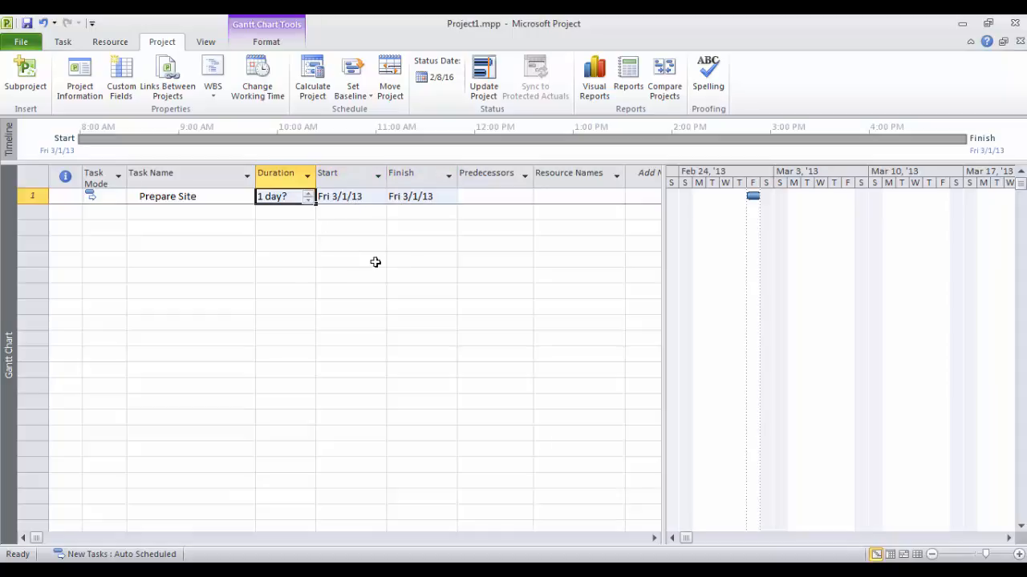
pyautogui.click(360, 199)
pyautogui.click(417, 198)
pyautogui.click(340, 197)
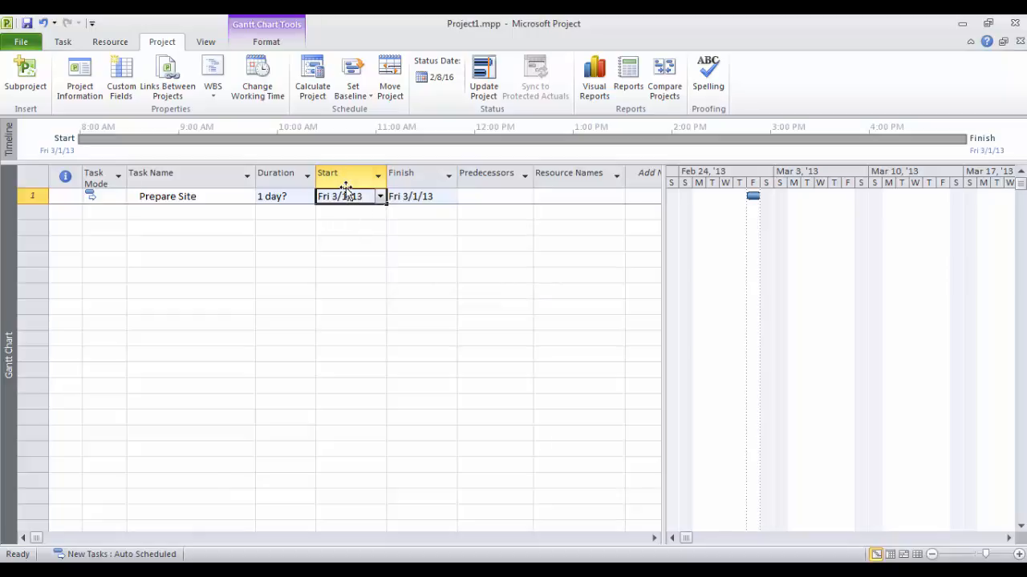
pyautogui.click(427, 195)
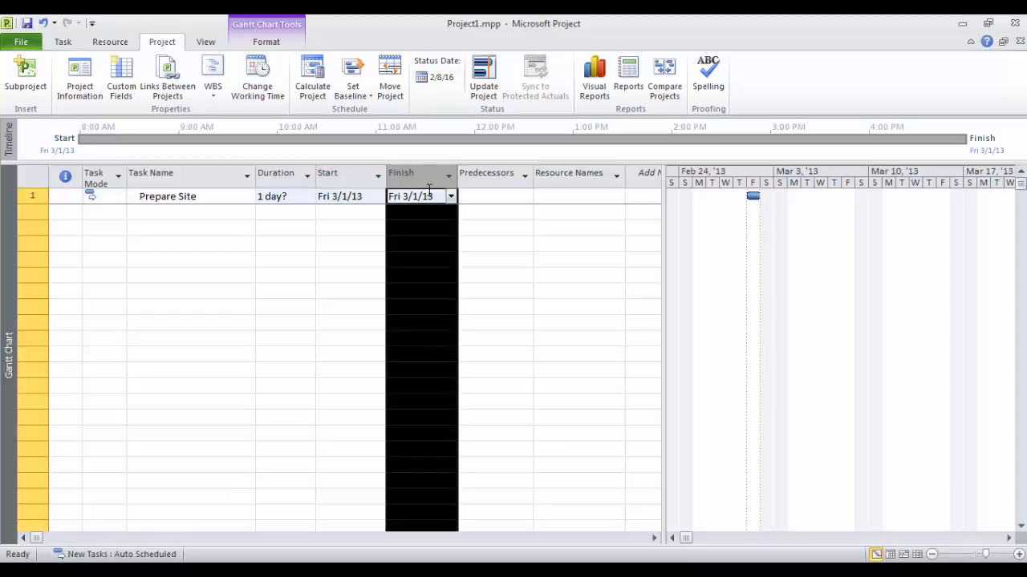
pyautogui.click(430, 199)
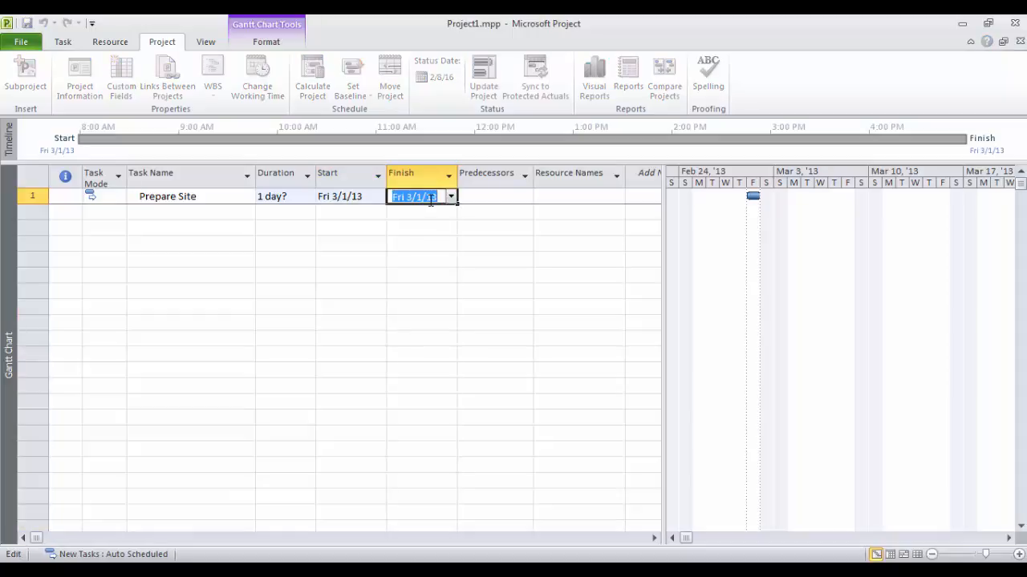
pyautogui.click(337, 197)
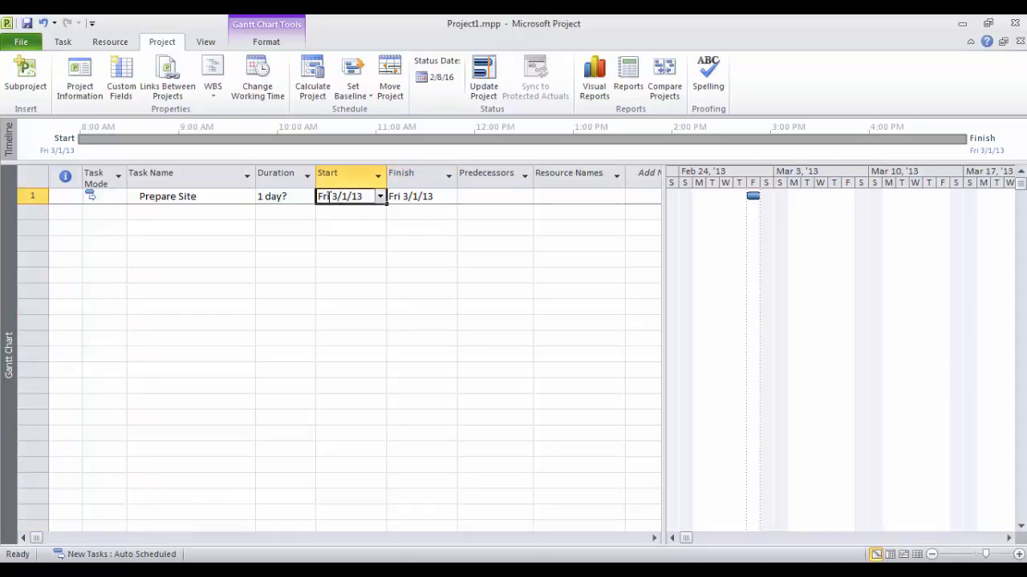
pyautogui.click(430, 196)
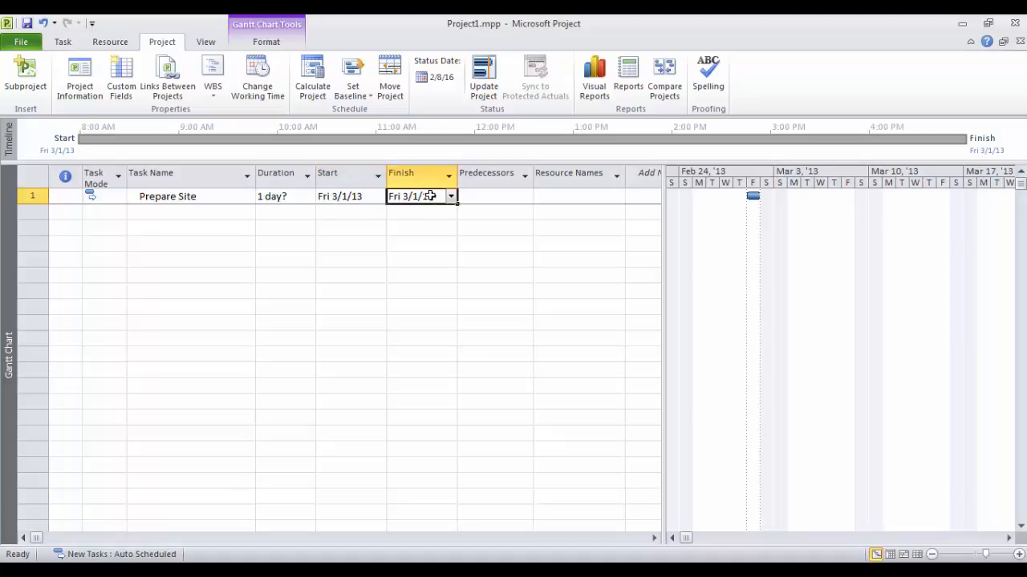
# - Set Prepare Site's duration to 2 days and check how its start and finish dates respond
pyautogui.click(290, 199)
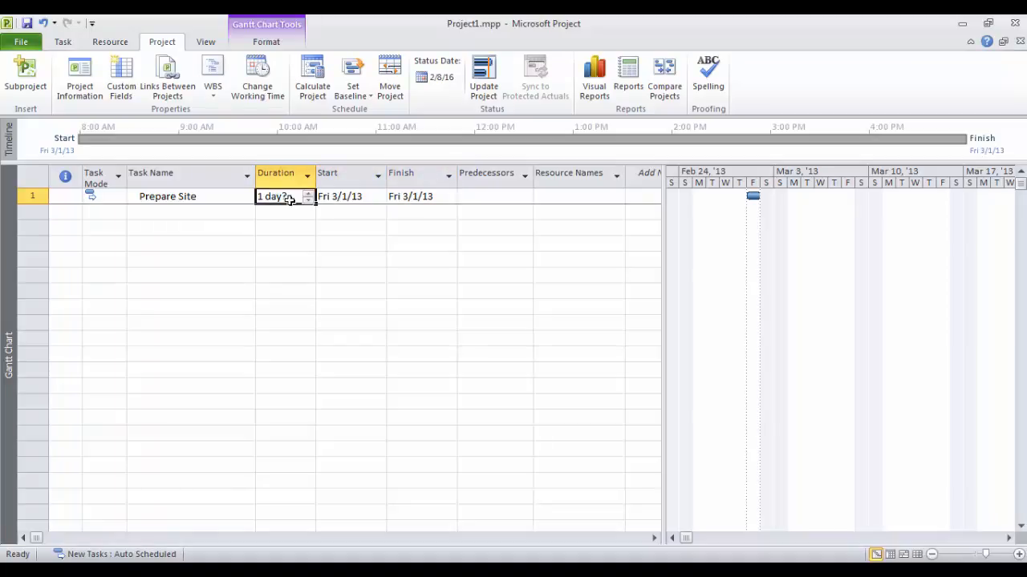
pyautogui.click(285, 199)
pyautogui.click(307, 194)
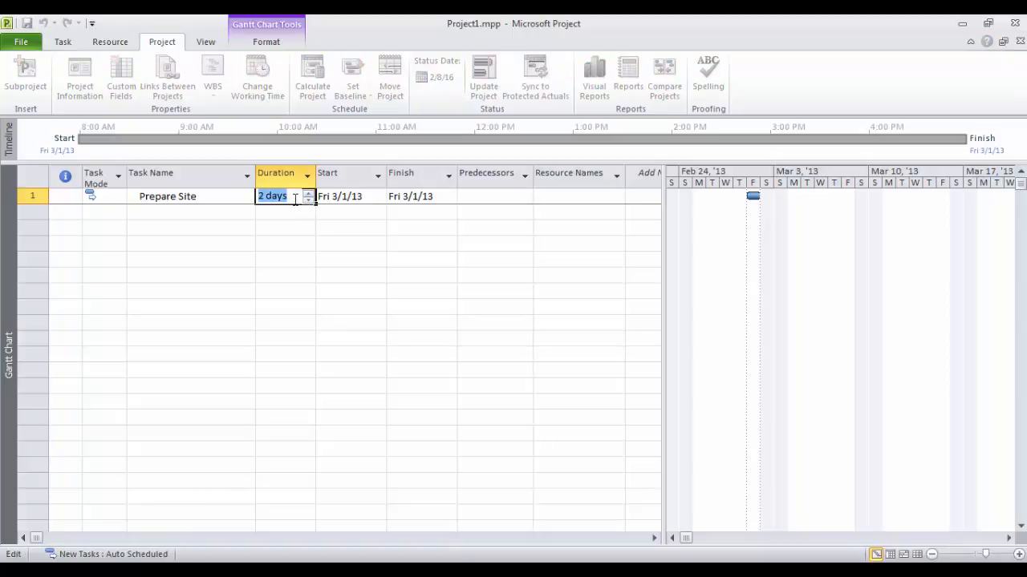
pyautogui.click(350, 197)
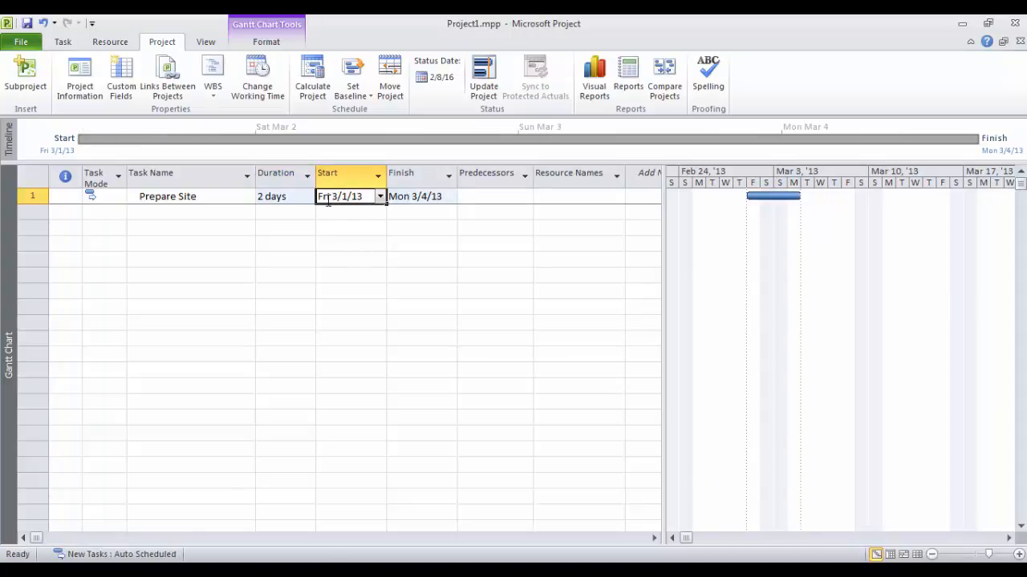
pyautogui.click(426, 196)
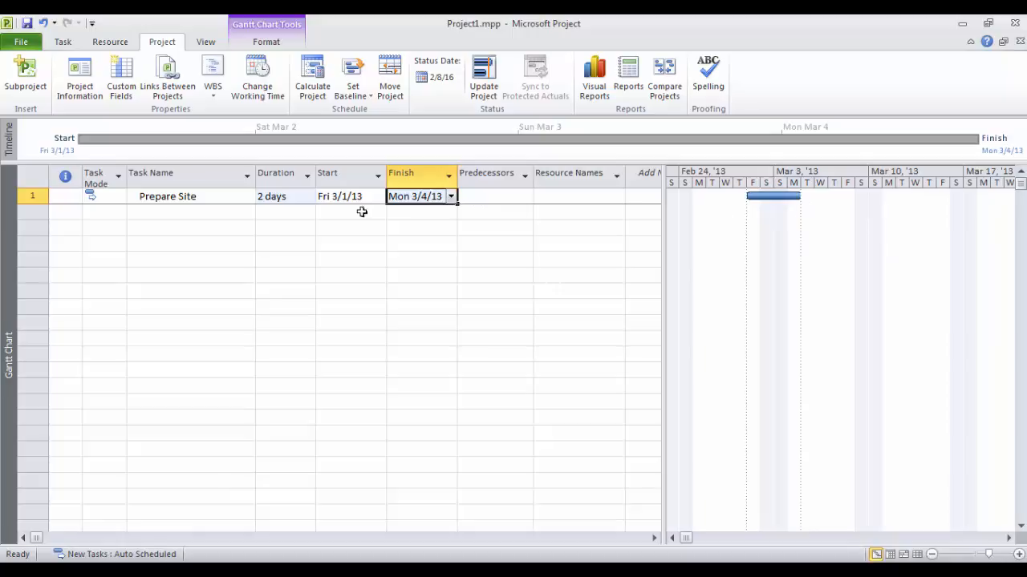
pyautogui.click(278, 199)
pyautogui.click(337, 196)
pyautogui.click(391, 198)
pyautogui.click(346, 195)
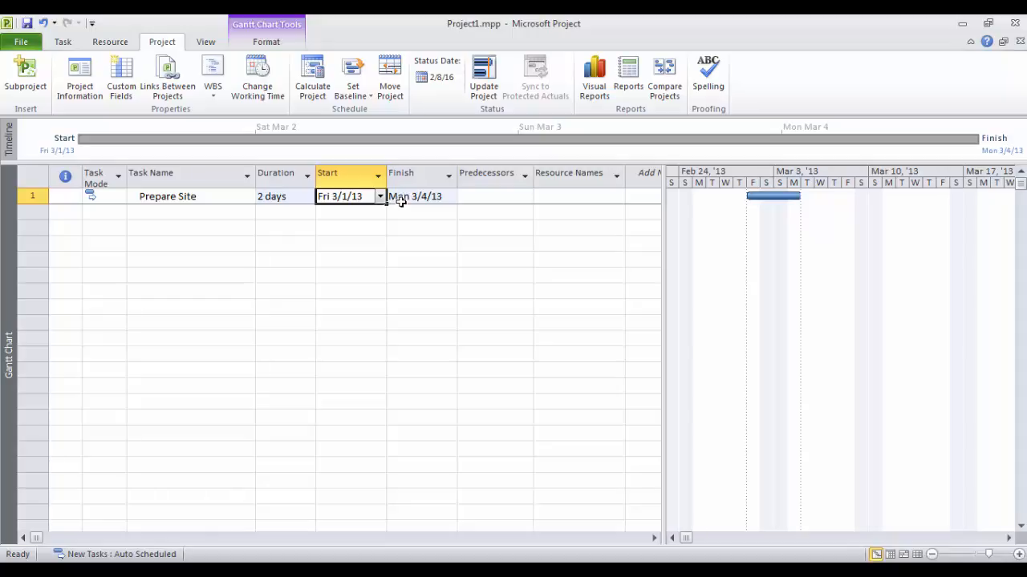
# - Set the duration of Prepare Site to 1 day
pyautogui.click(163, 199)
pyautogui.click(172, 212)
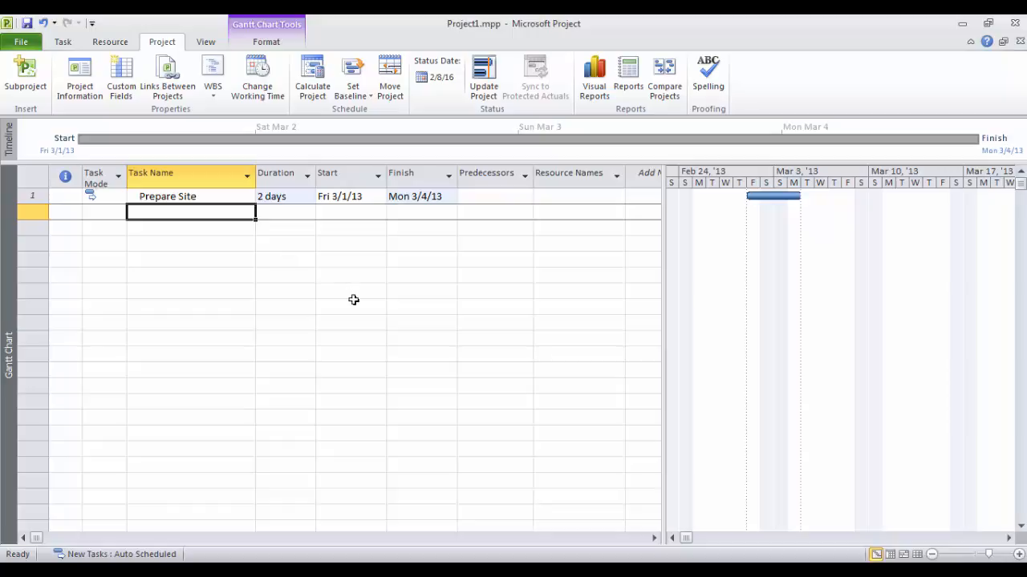
pyautogui.click(311, 201)
pyautogui.click(308, 199)
# - Enter Construct Footings as the second task with a duration of 9 days
pyautogui.click(200, 213)
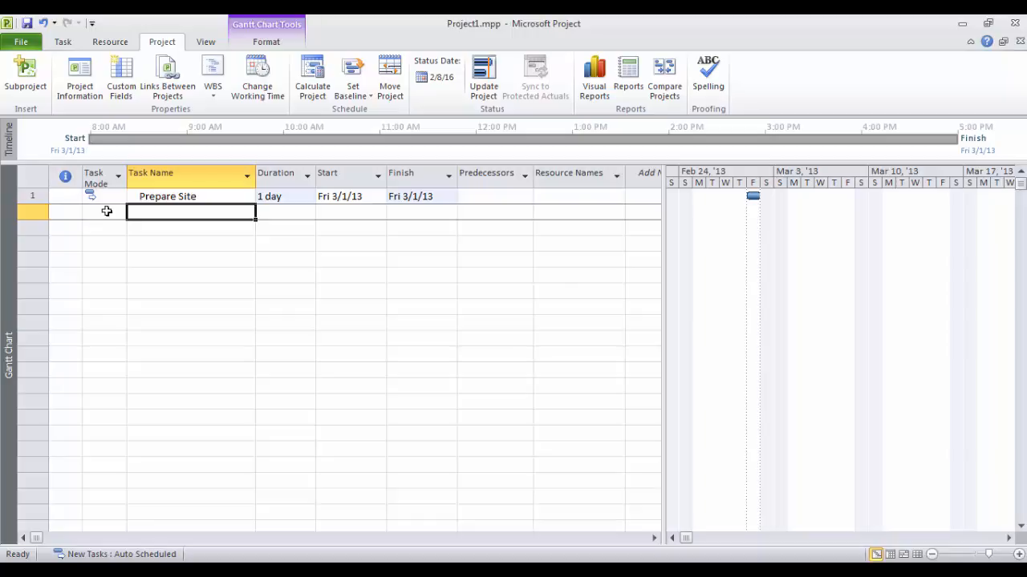
pyautogui.write('Co')
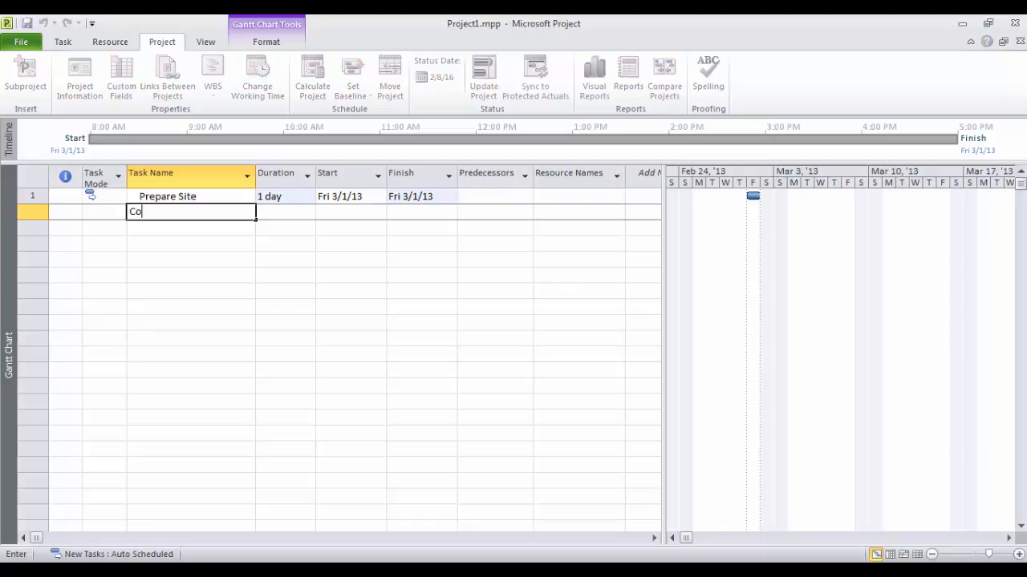
pyautogui.write('nstruct Footings')
pyautogui.press('Return')
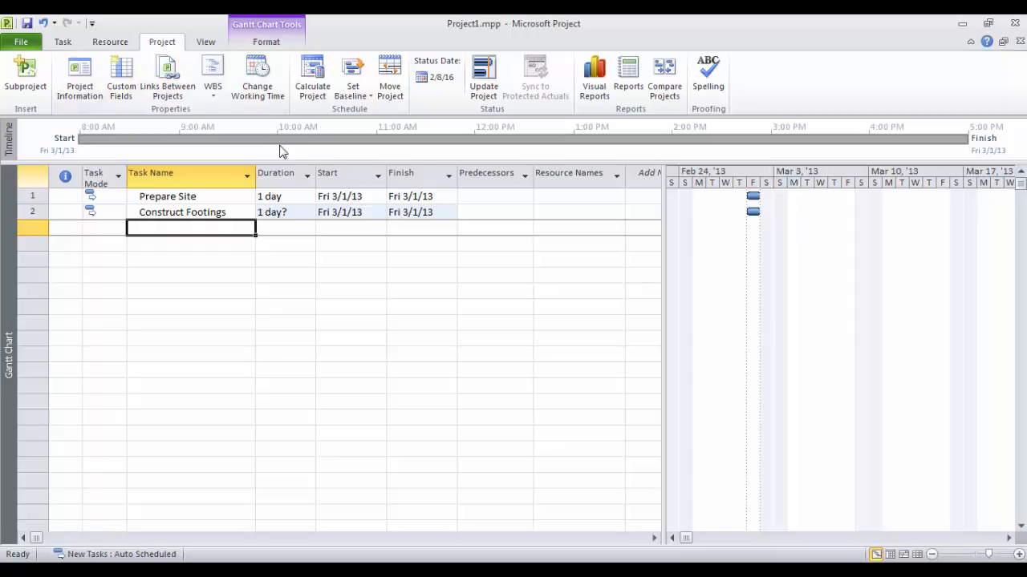
pyautogui.click(281, 211)
pyautogui.write('9')
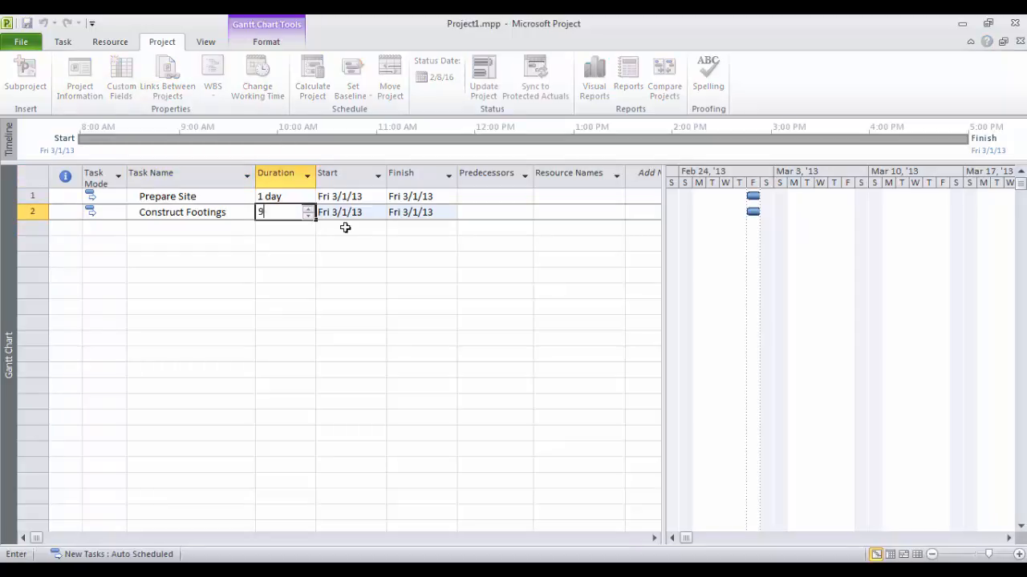
pyautogui.press('Return')
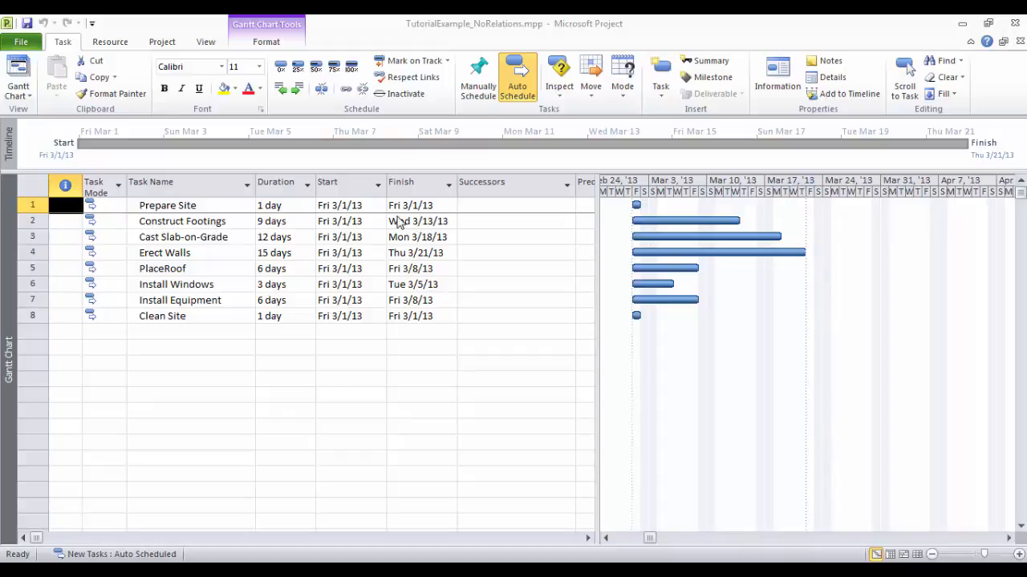
# - Widen the task table of the eight-task schedule and adjust the widths of the Successors and Predecessors columns
pyautogui.moveTo(599, 209); pyautogui.dragTo(690, 210)
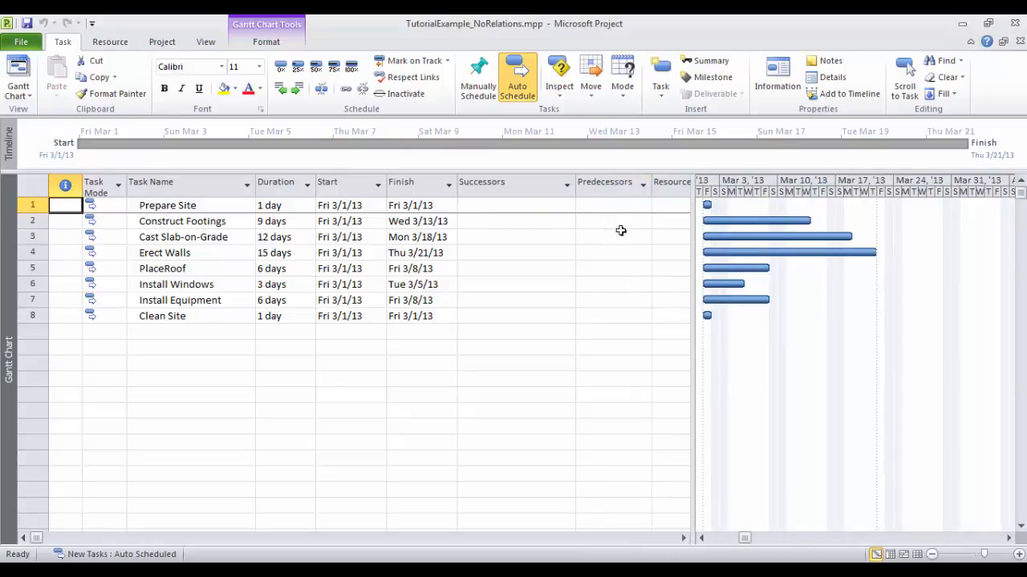
pyautogui.moveTo(770, 266)
pyautogui.moveTo(576, 186); pyautogui.dragTo(534, 186)
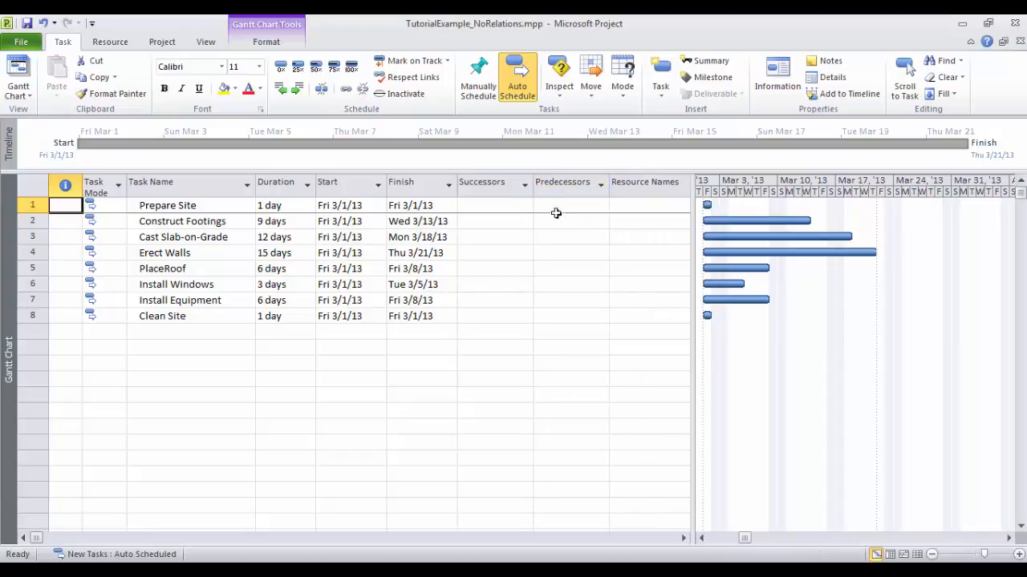
pyautogui.moveTo(609, 186); pyautogui.dragTo(619, 186)
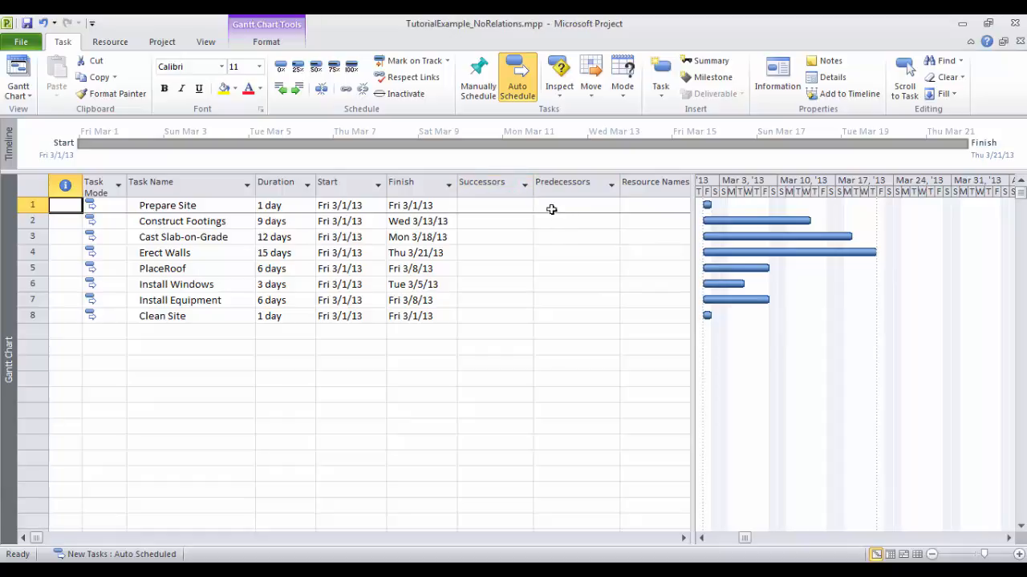
# - Browse the fields offered for a new column before Successors to locate the Successors field, without adding a column
pyautogui.rightClick(488, 190)
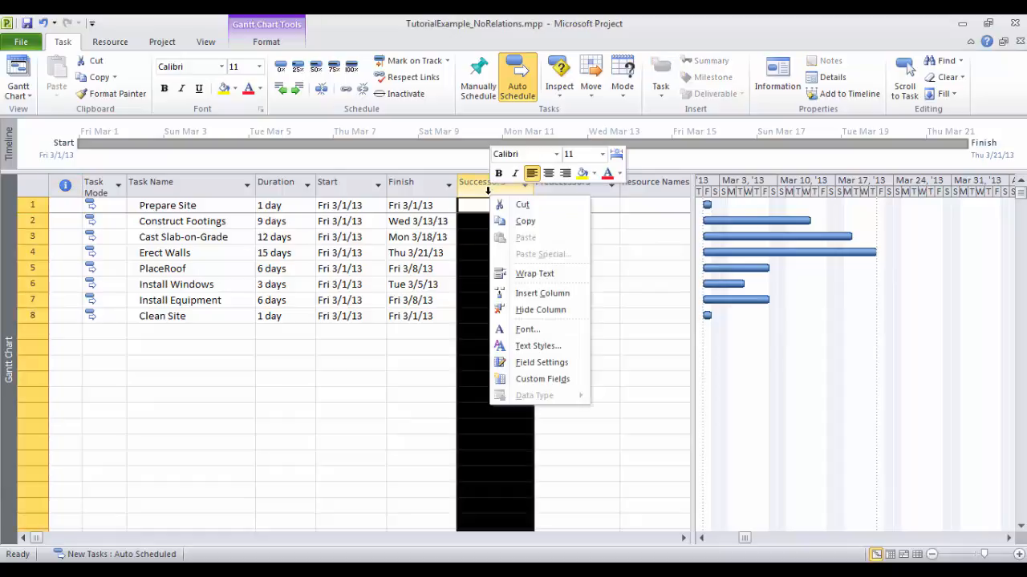
pyautogui.click(542, 293)
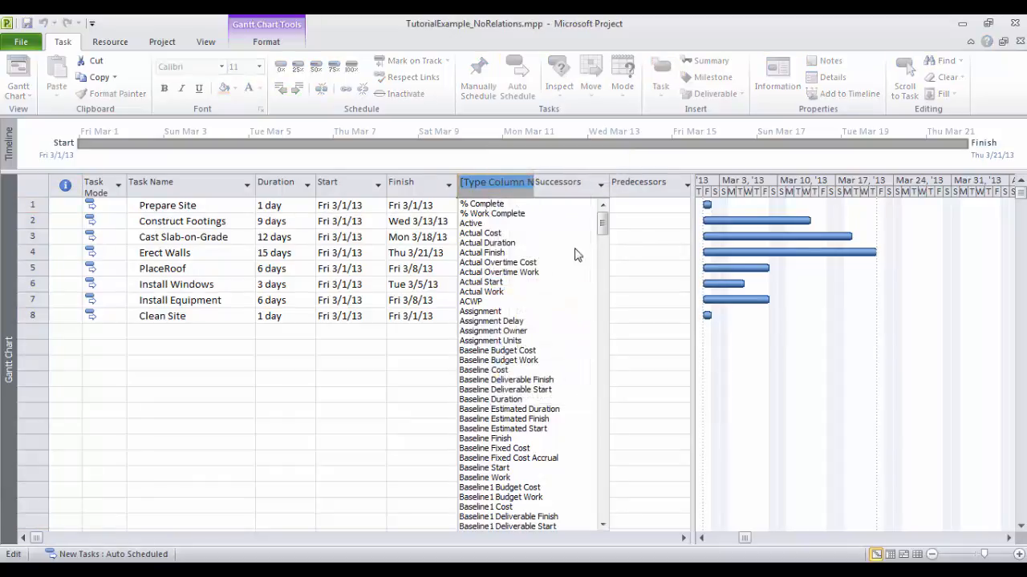
pyautogui.moveTo(603, 224); pyautogui.dragTo(607, 482)
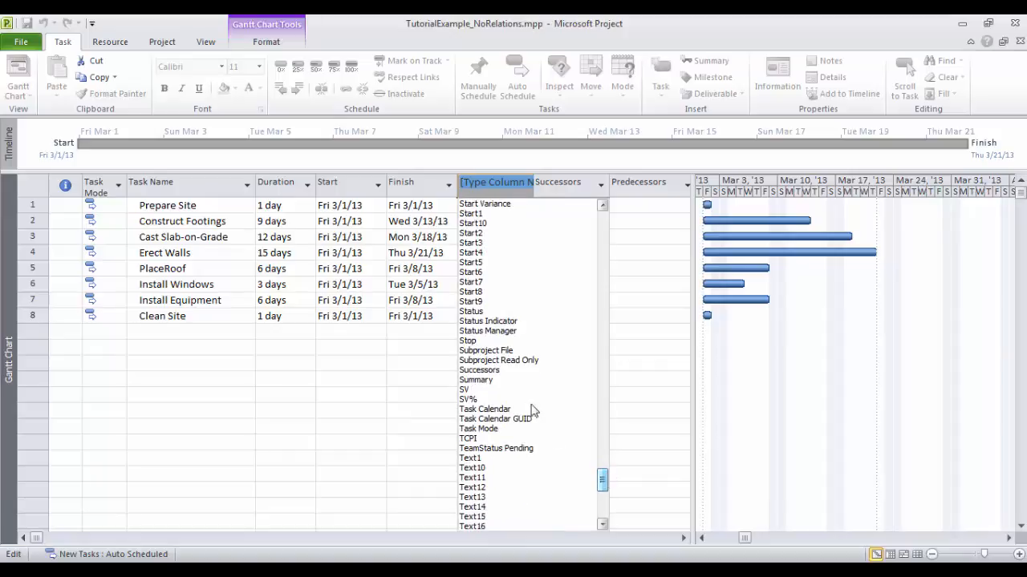
pyautogui.scroll(2, 534, 377)
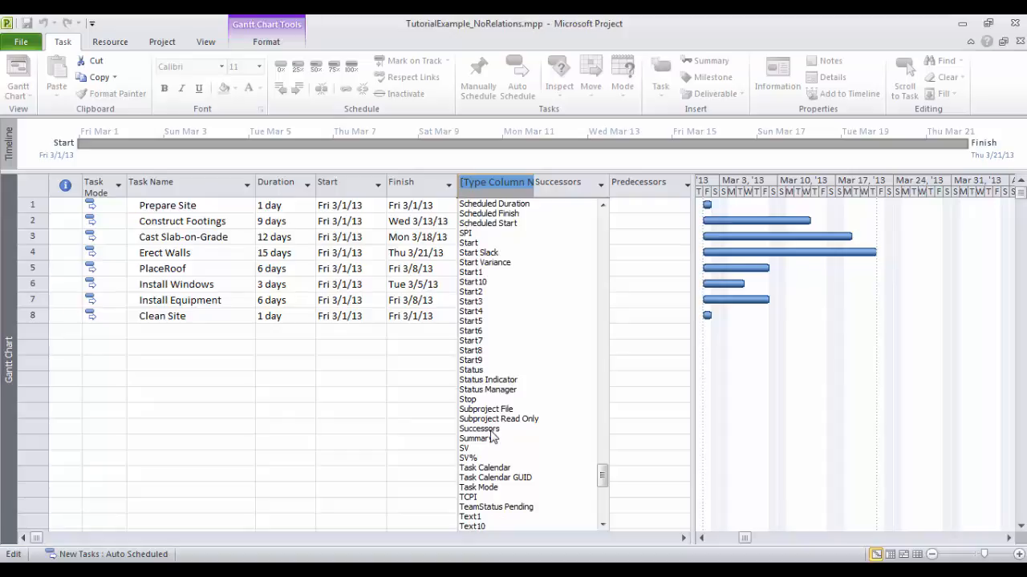
pyautogui.click(556, 180)
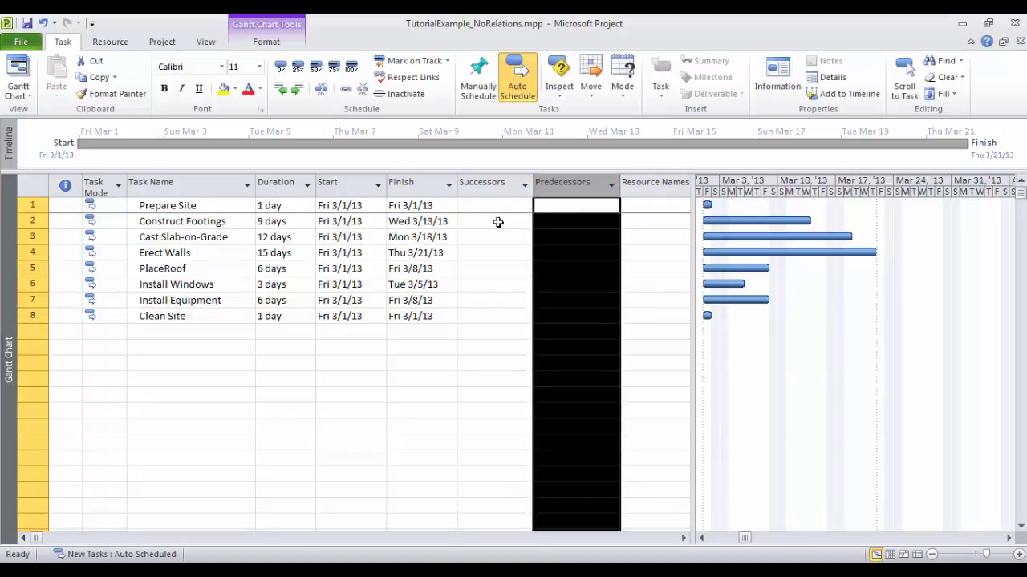
# - Narrow the task table so that it ends just after the Predecessors column
pyautogui.click(489, 186)
pyautogui.click(550, 183)
pyautogui.moveTo(692, 217); pyautogui.dragTo(624, 213)
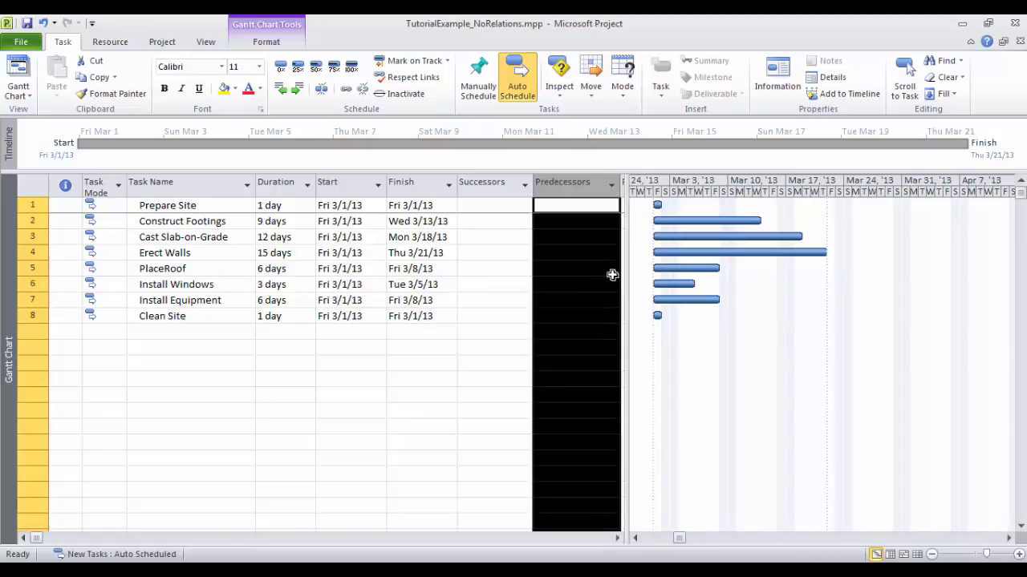
# - Link Prepare Site to Construct Footings as finish-to-start with the Link Tasks command and check the followers in the tutorial PDF
pyautogui.click(37, 207)
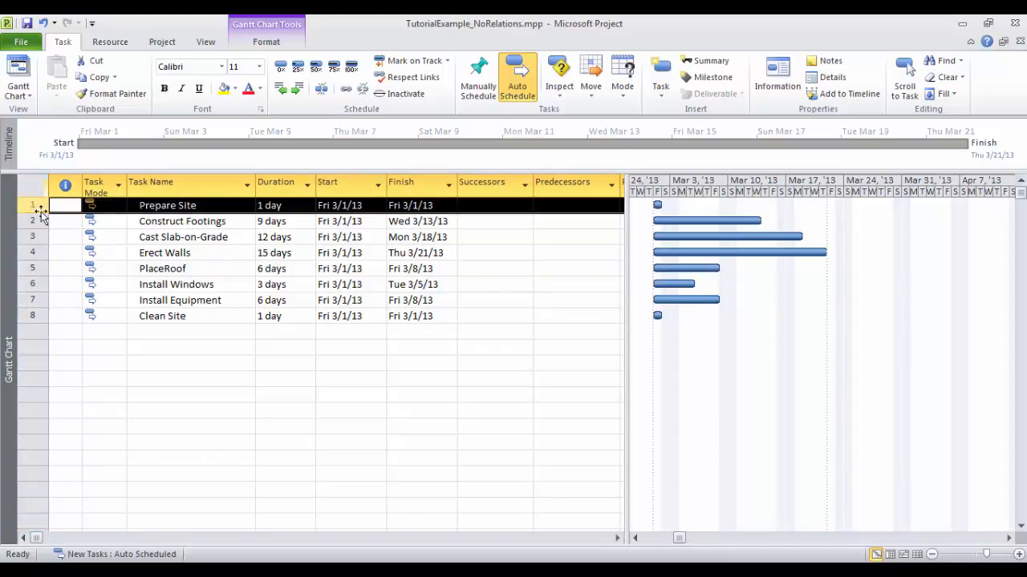
pyautogui.keyDown('shift'); pyautogui.click(32, 221); pyautogui.keyUp('shift')
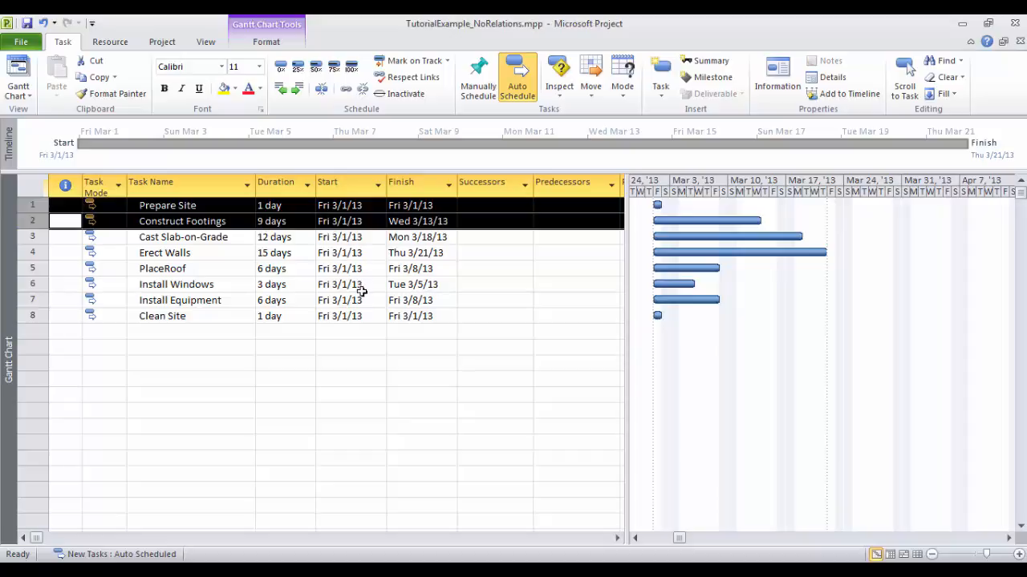
pyautogui.click(349, 94)
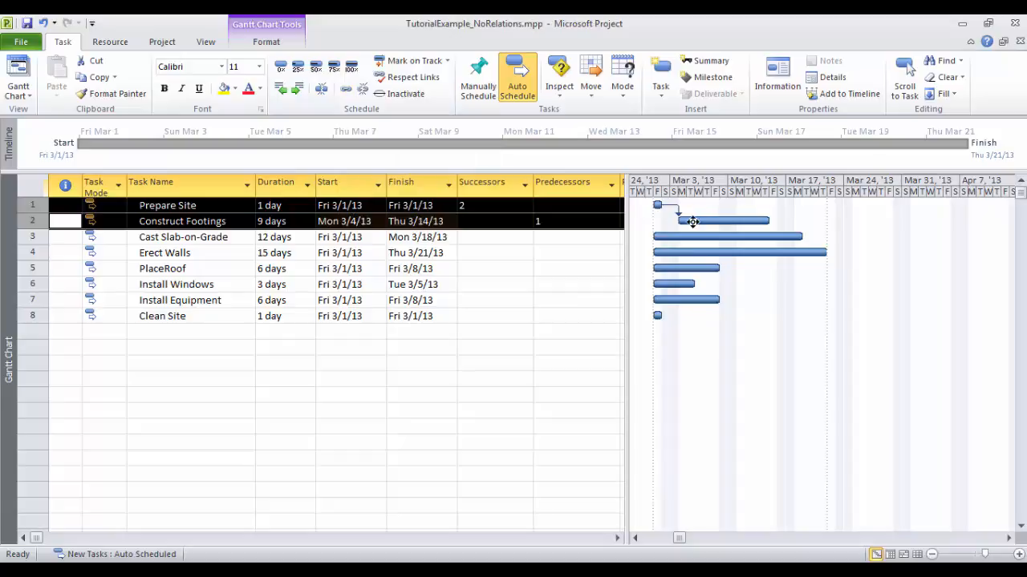
pyautogui.hotkey('alt', 'Tab')
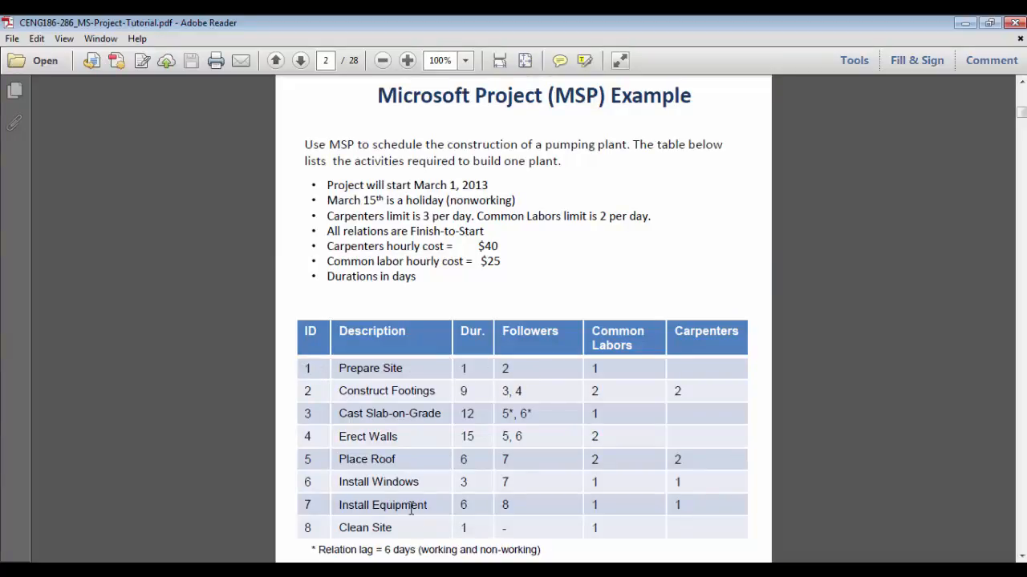
pyautogui.click(348, 570)
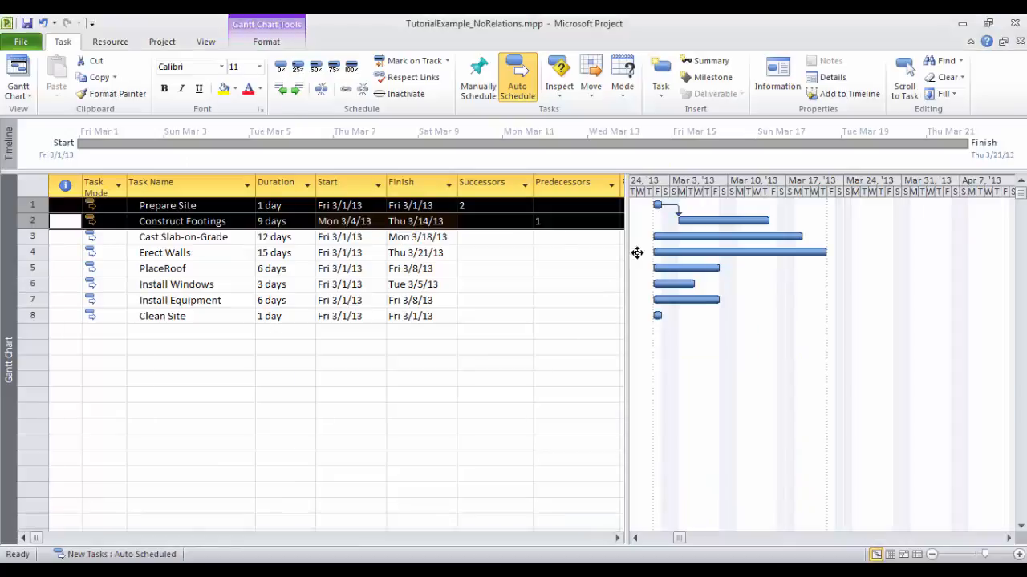
# - Undo the link between Prepare Site and Construct Footings and recreate it as finish-to-start directly between their Gantt bars
pyautogui.click(44, 23)
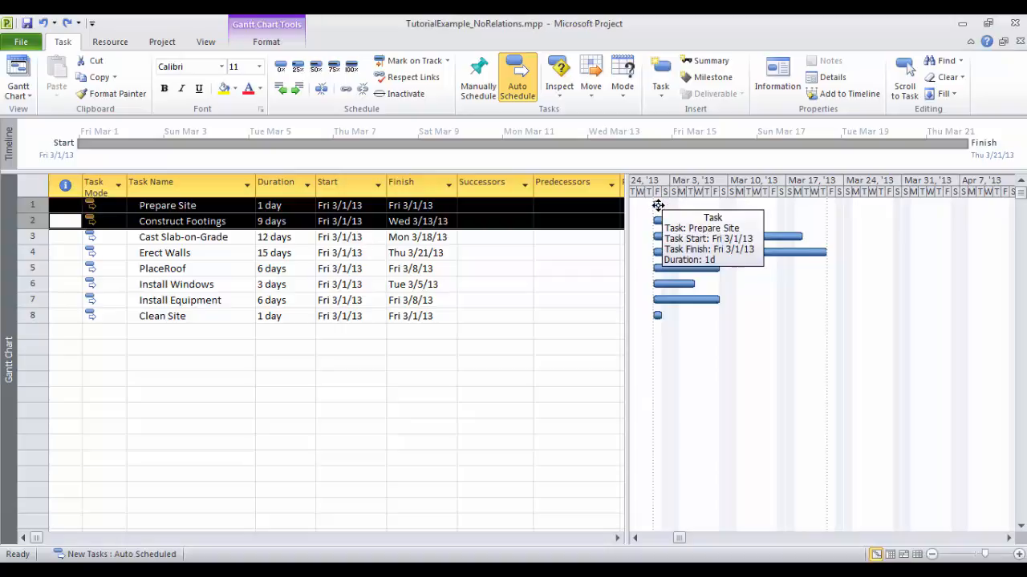
pyautogui.moveTo(657, 206); pyautogui.dragTo(661, 215)
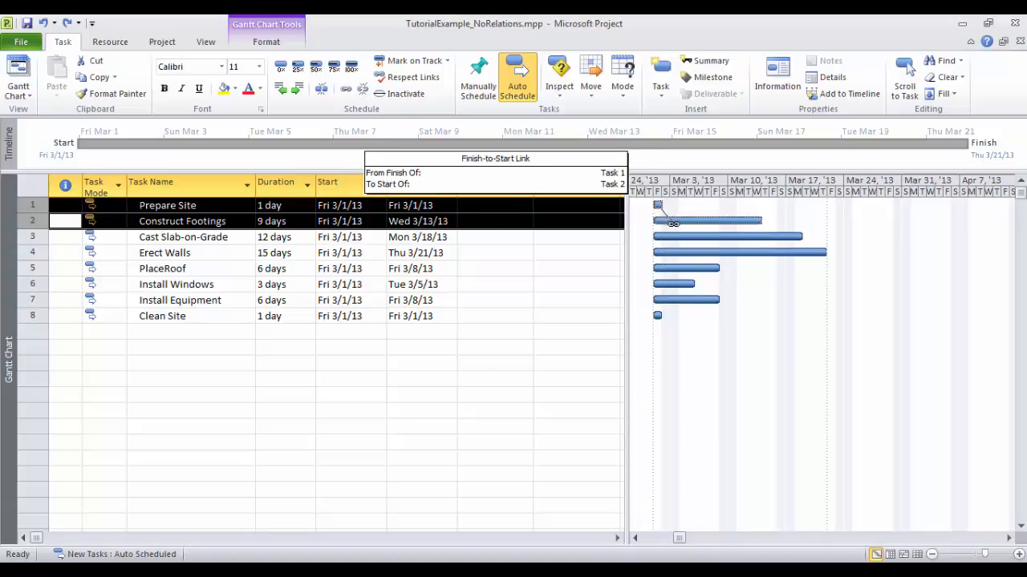
pyautogui.moveTo(677, 225)
pyautogui.mouseDown()
pyautogui.moveTo(678, 209)
pyautogui.moveTo(644, 220)
pyautogui.moveTo(687, 229)
pyautogui.moveTo(679, 221)
pyautogui.mouseUp()
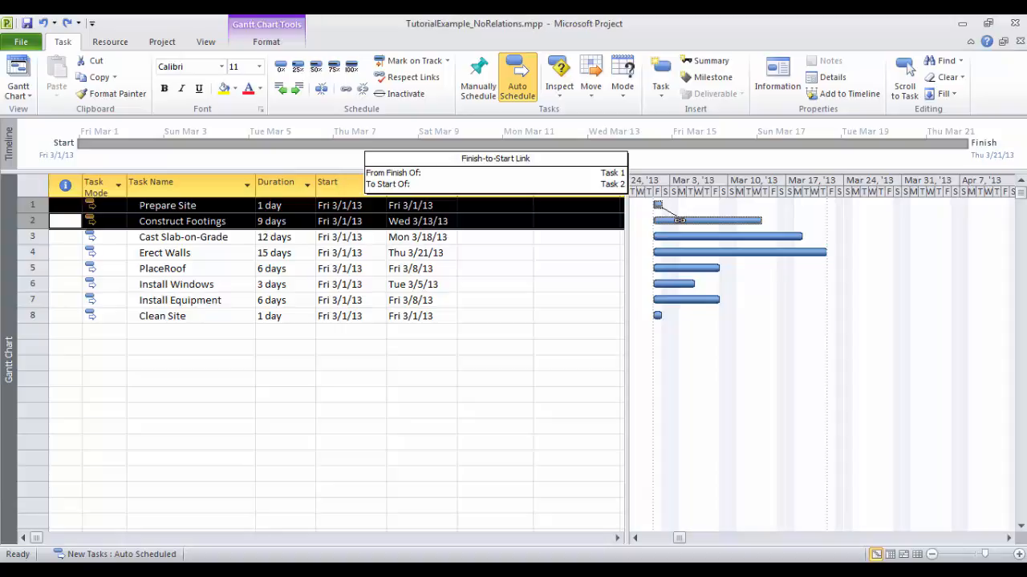
pyautogui.moveTo(680, 221); pyautogui.dragTo(679, 220)
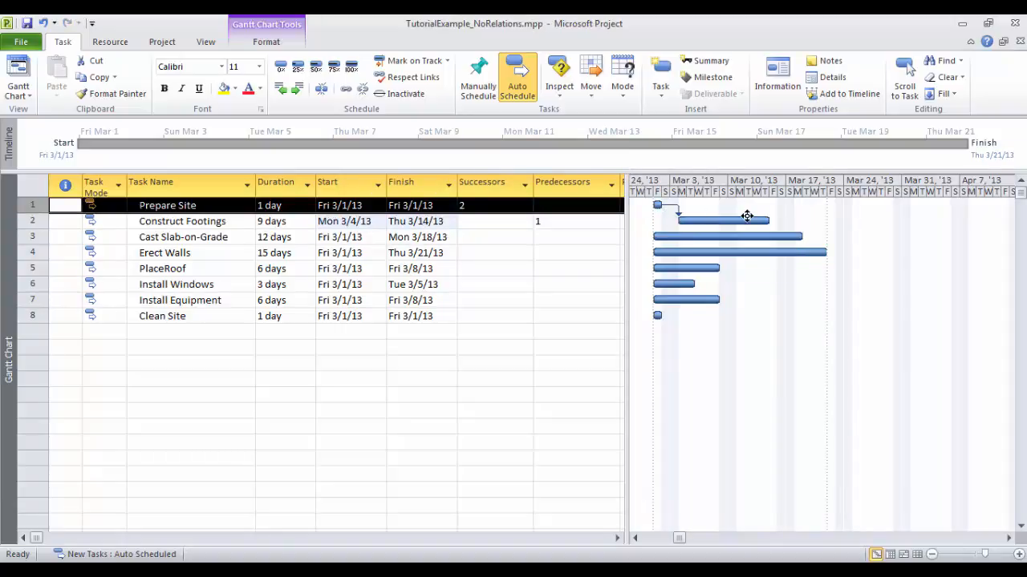
# - Examine the Successors and Predecessors entries and the durations of Prepare Site and Construct Footings
pyautogui.click(509, 205)
pyautogui.click(562, 221)
pyautogui.click(497, 210)
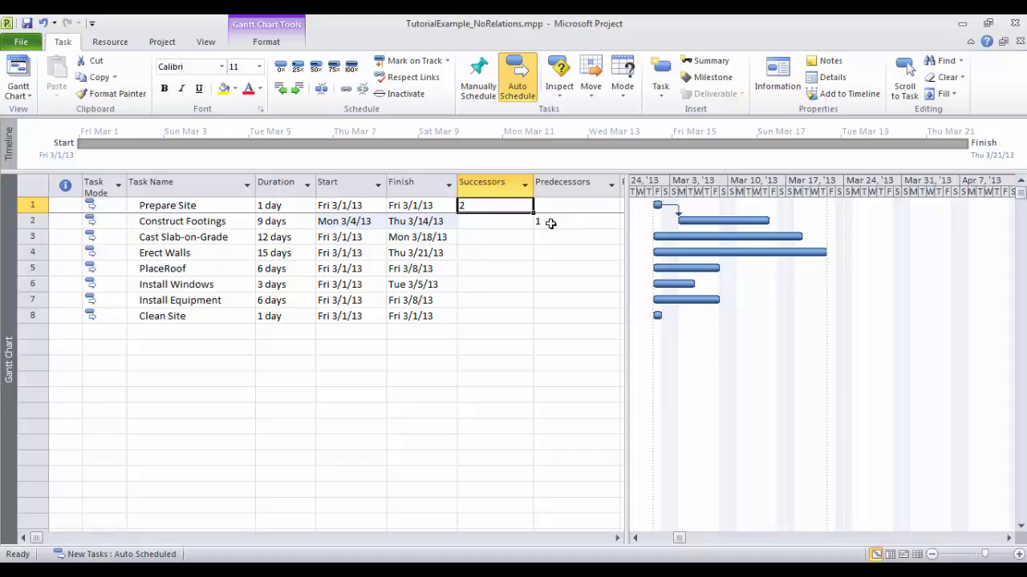
pyautogui.click(550, 223)
pyautogui.moveTo(566, 183); pyautogui.dragTo(485, 182)
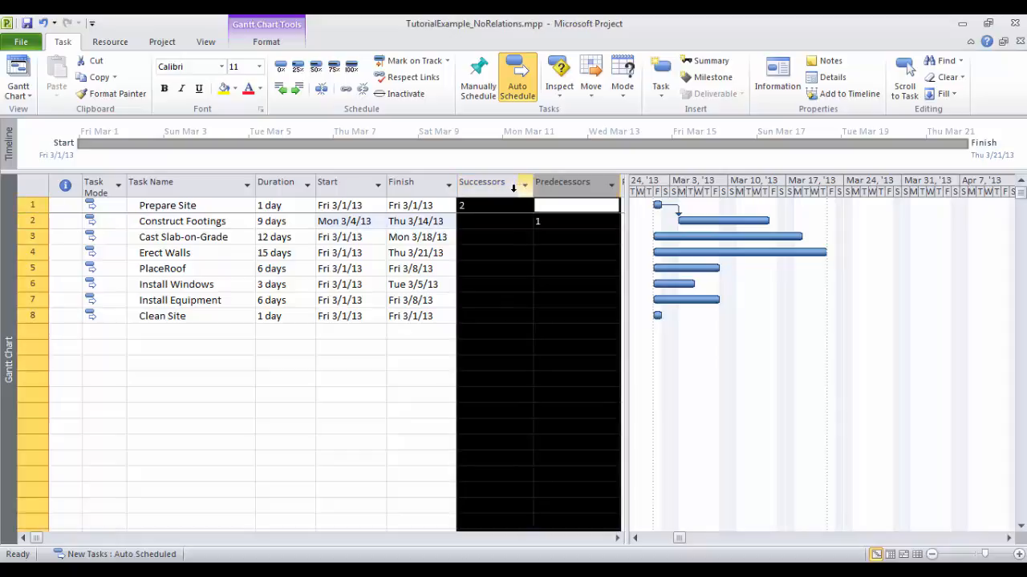
pyautogui.click(200, 207)
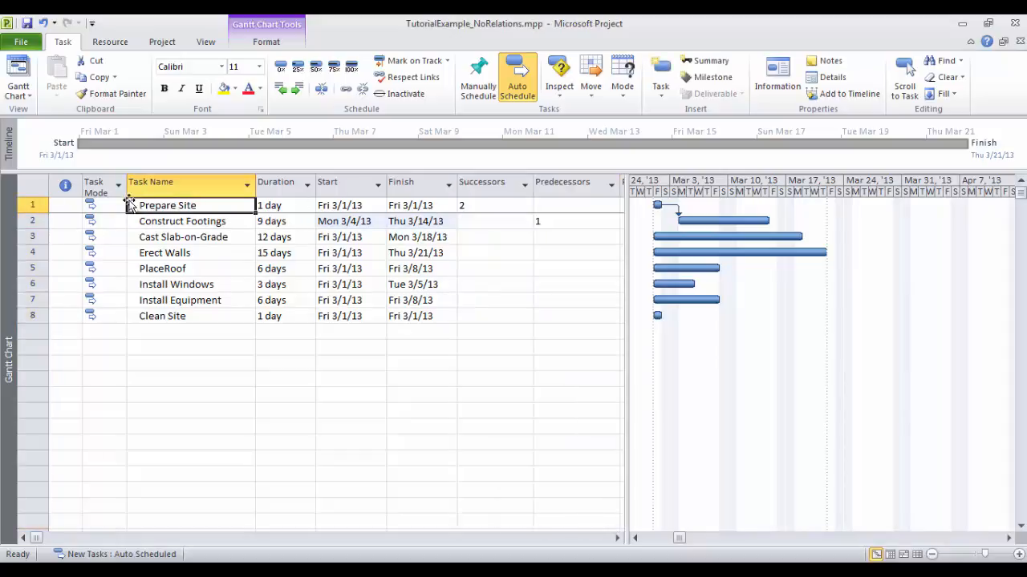
pyautogui.click(492, 206)
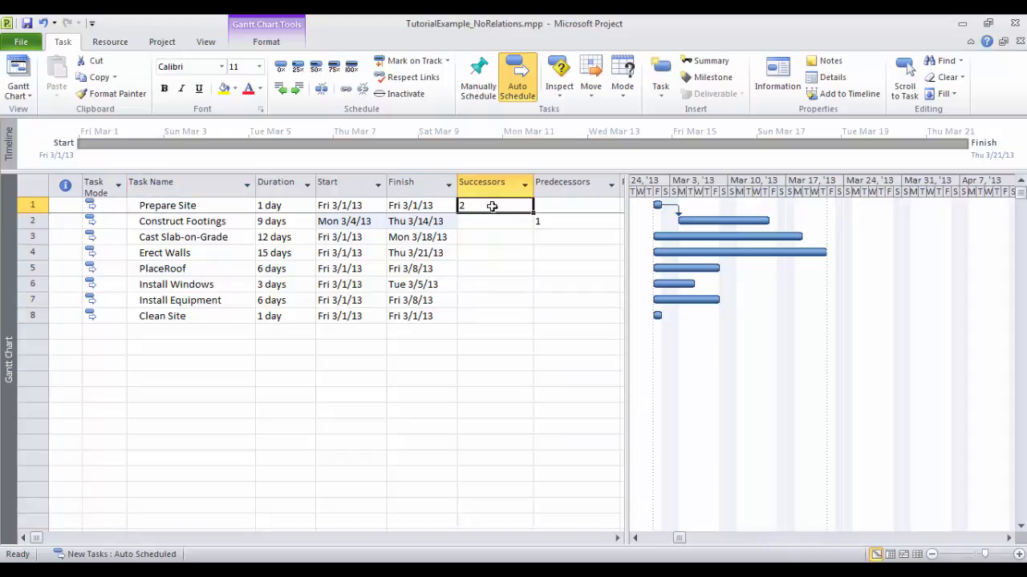
pyautogui.click(553, 221)
pyautogui.click(36, 221)
pyautogui.click(538, 222)
pyautogui.write('1')
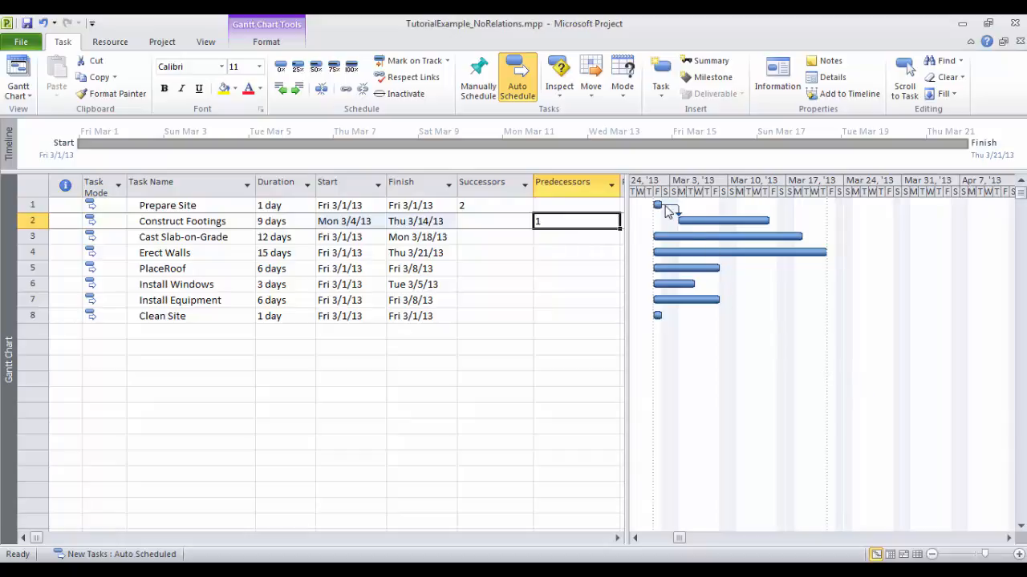
pyautogui.click(200, 211)
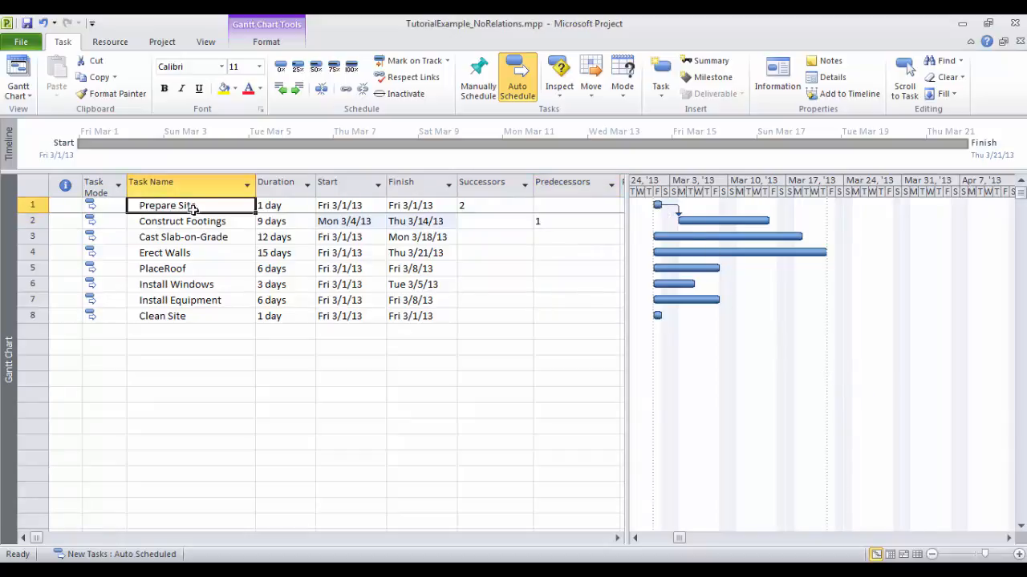
pyautogui.click(272, 207)
pyautogui.click(272, 223)
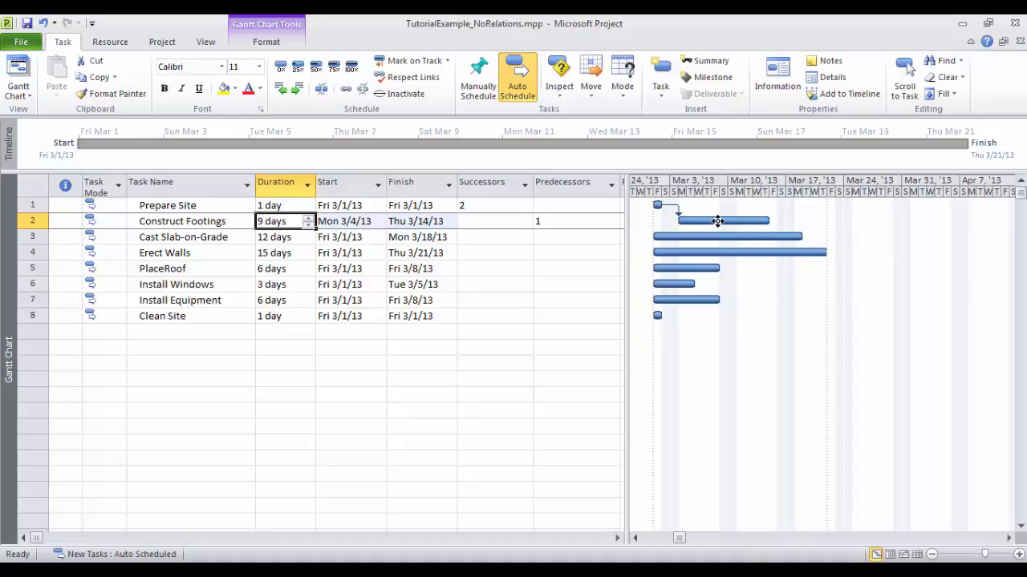
# - Check Construct Footings' followers in the tutorial PDF and link its Gantt bar finish-to-start to Cast Slab-on-Grade and Erect Walls
pyautogui.moveTo(719, 221)
pyautogui.click(375, 570)
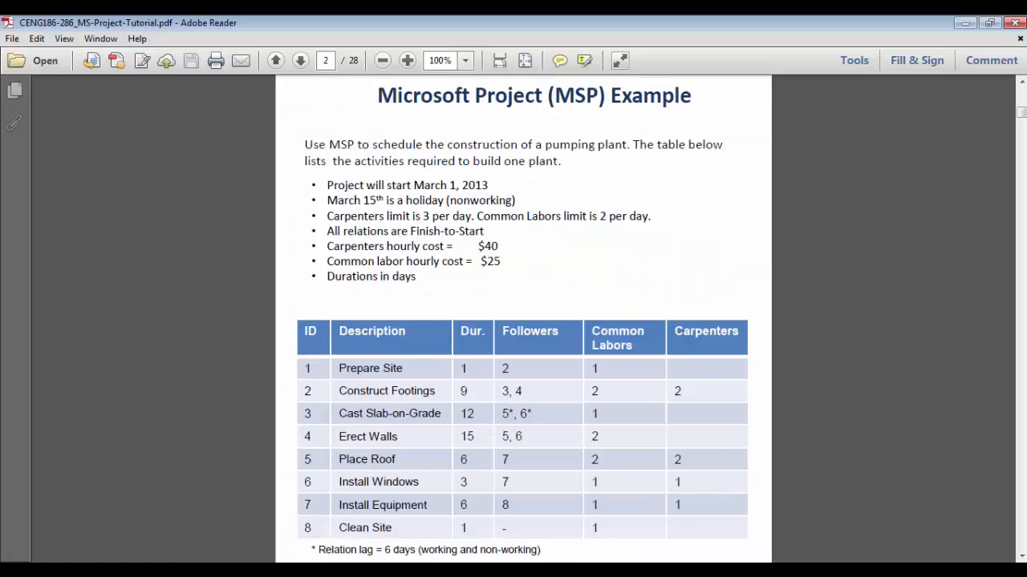
pyautogui.click(385, 571)
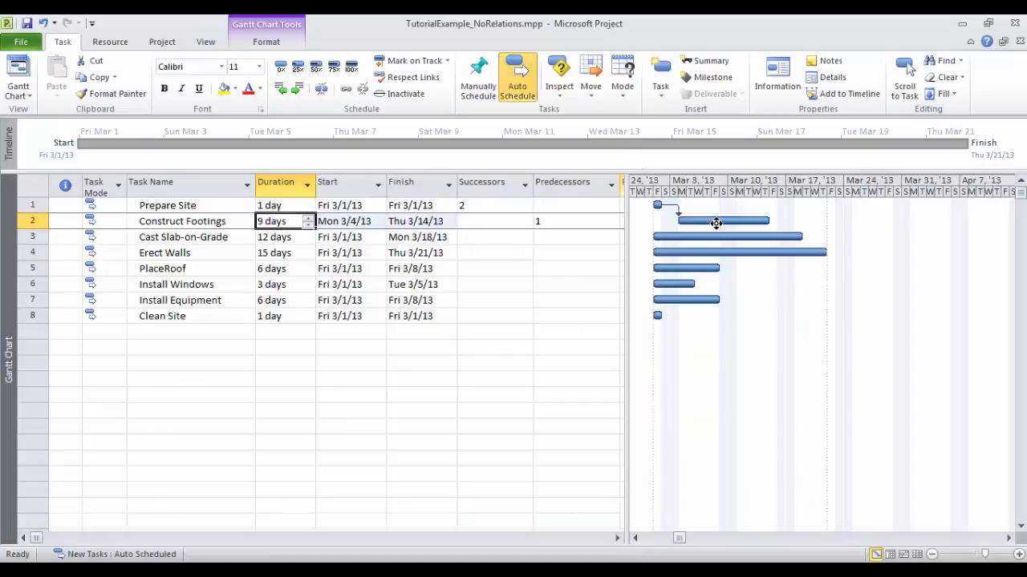
pyautogui.click(716, 224)
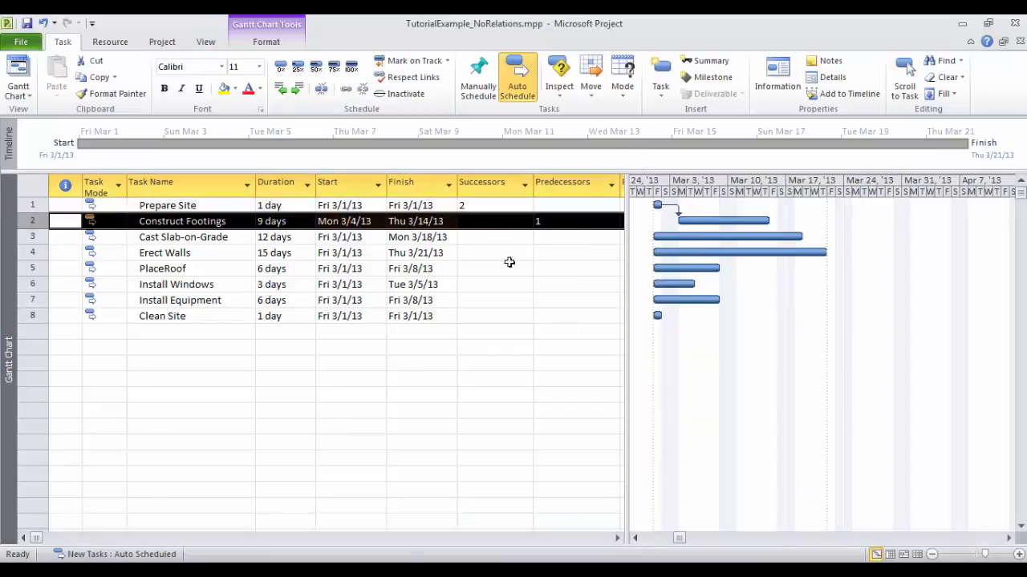
pyautogui.click(375, 570)
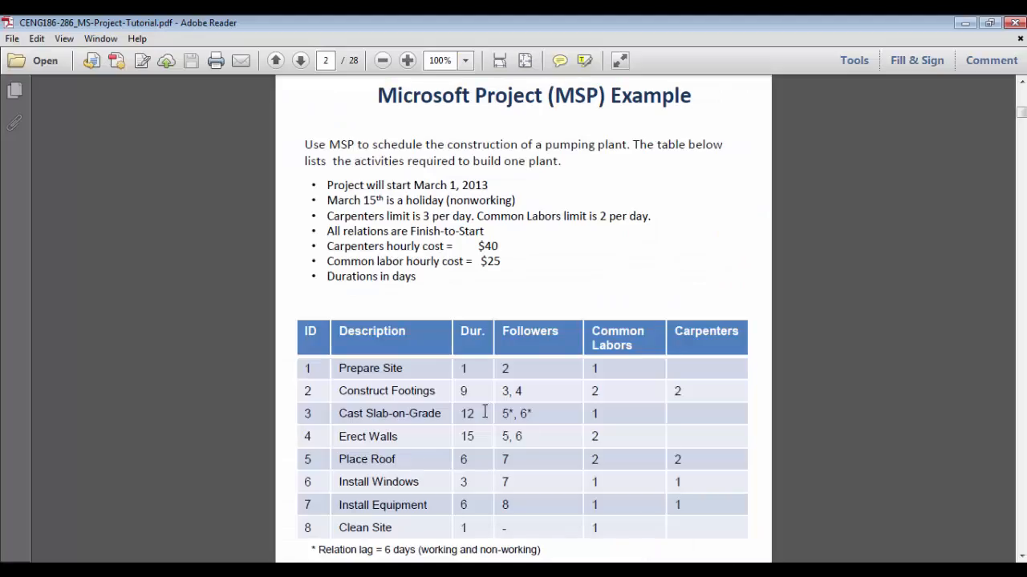
pyautogui.hotkey('alt', 'Tab')
pyautogui.moveTo(704, 222); pyautogui.dragTo(730, 252)
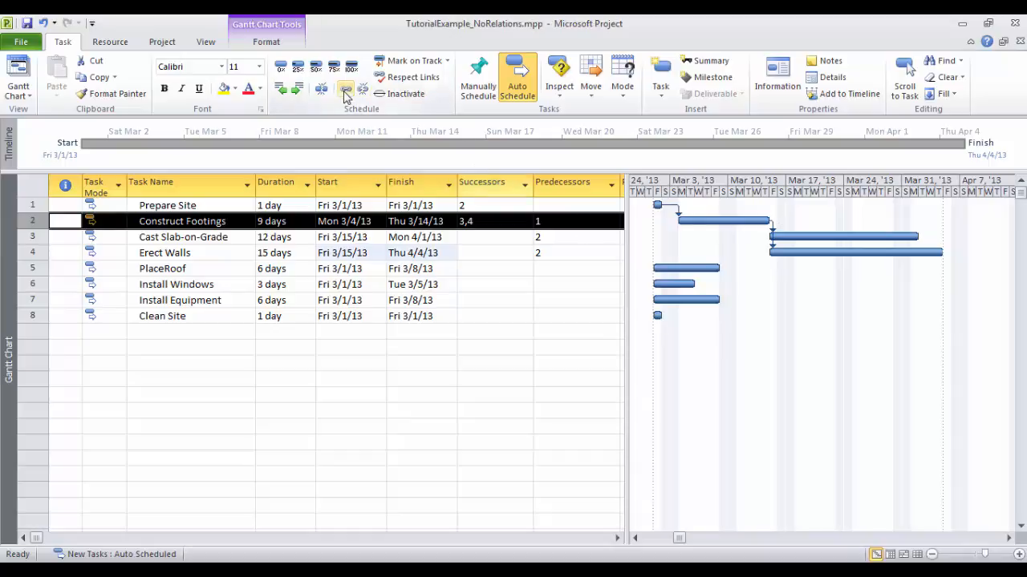
# - Check the followers in the tutorial PDF and set the successors of both Cast Slab-on-Grade and Erect Walls to 5,6
pyautogui.click(490, 265)
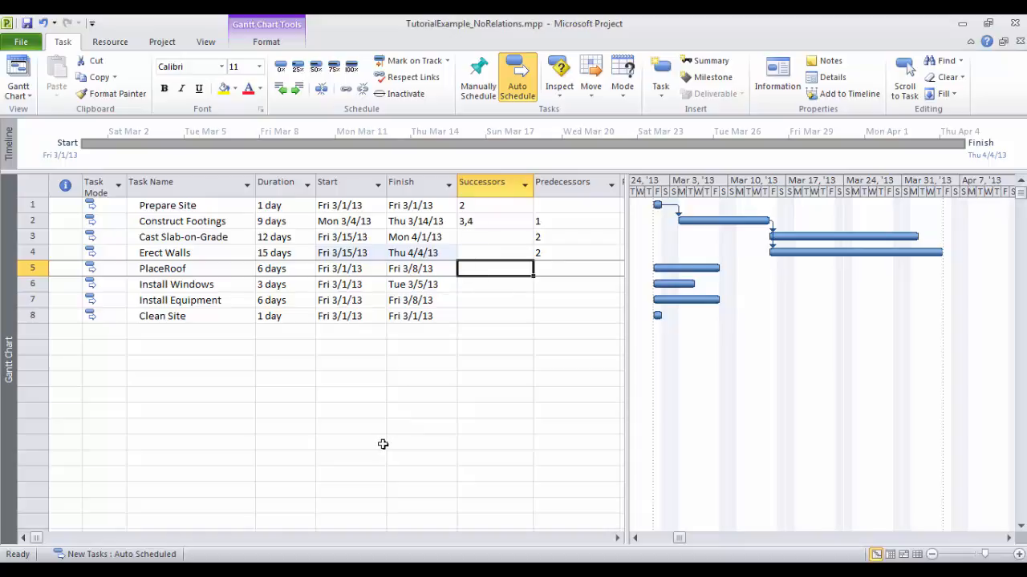
pyautogui.click(321, 570)
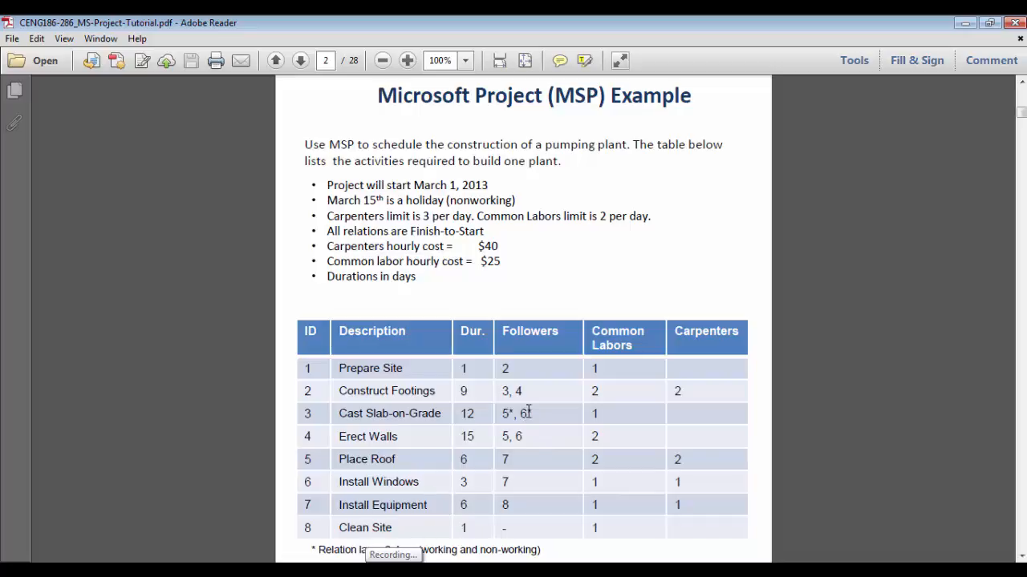
pyautogui.click(413, 570)
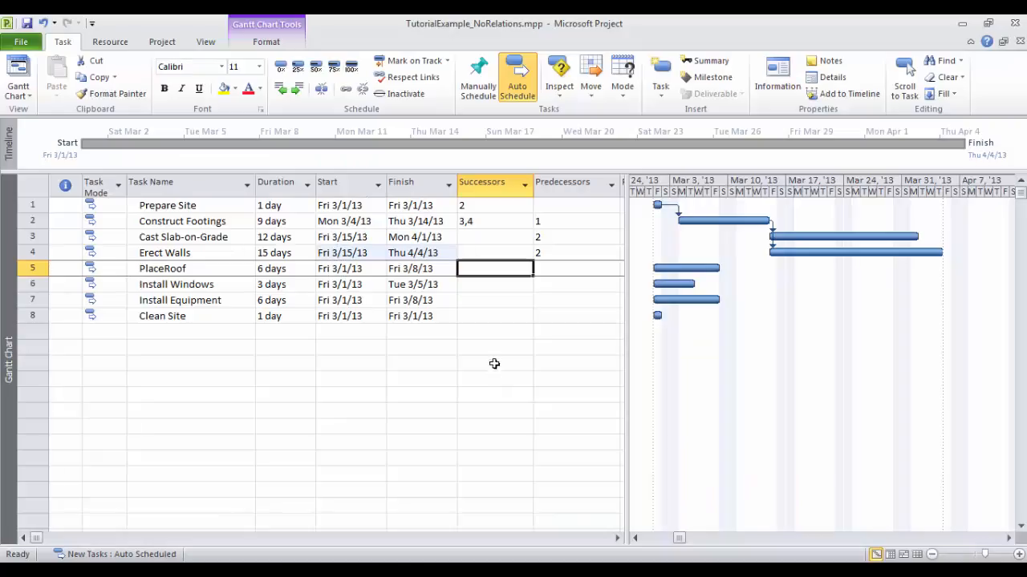
pyautogui.click(465, 238)
pyautogui.click(465, 238)
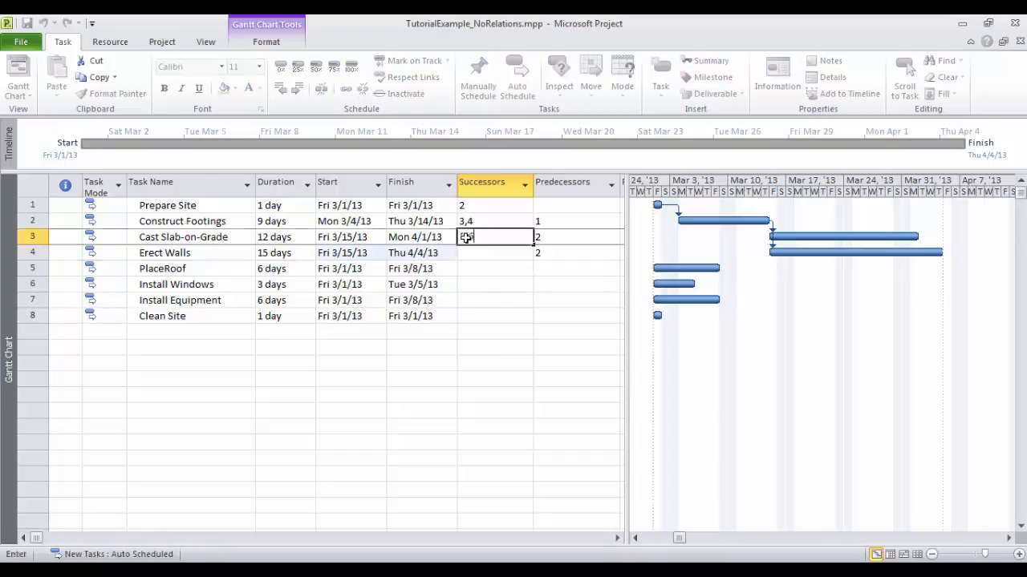
pyautogui.press('Return')
pyautogui.write('5,6')
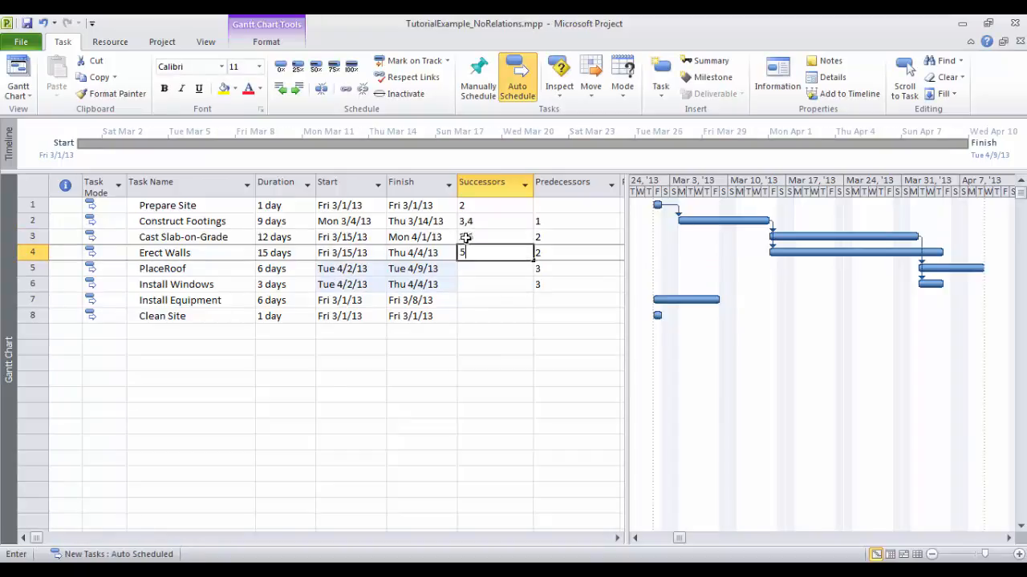
pyautogui.press('Return')
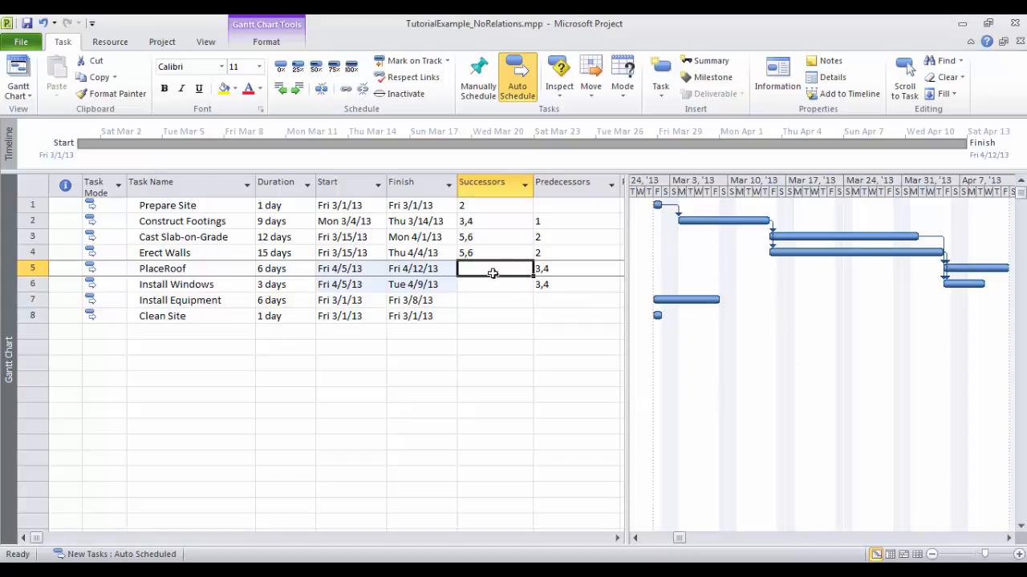
# - Consult the tutorial PDF's followers and set the successor of both PlaceRoof and Install Windows to task 7
pyautogui.hotkey('alt', 'Tab')
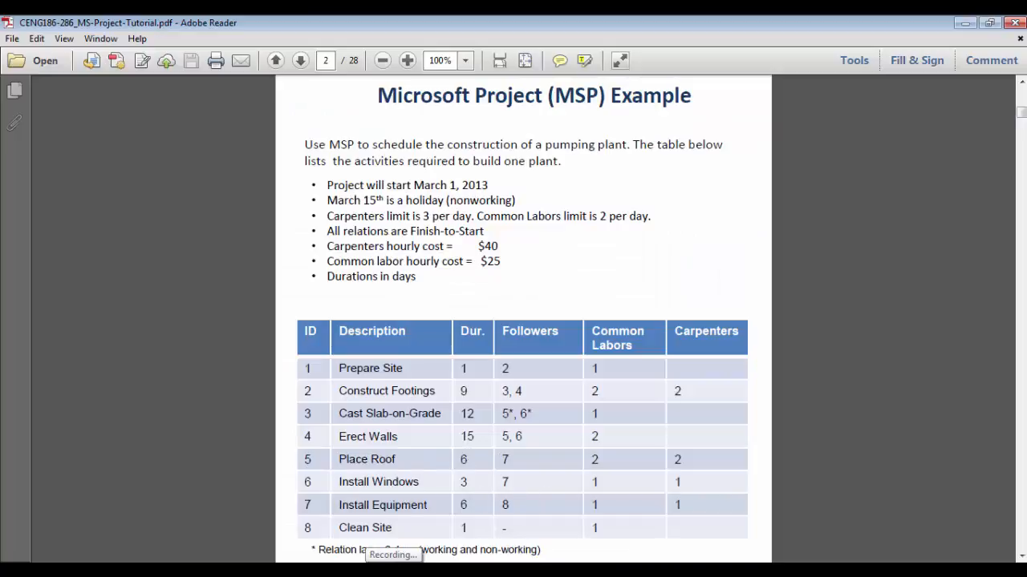
pyautogui.hotkey('alt', 'Tab')
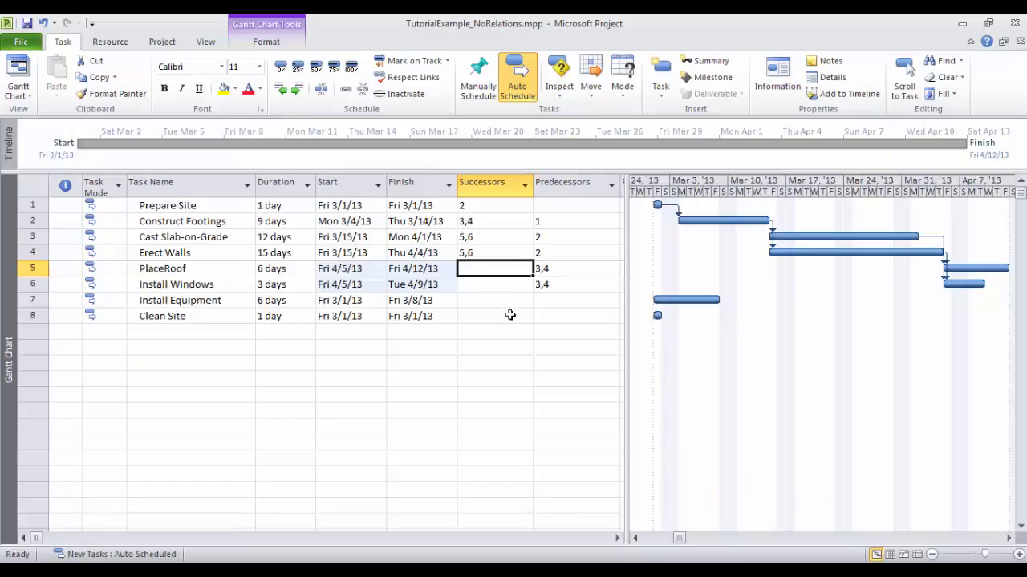
pyautogui.write('7')
pyautogui.press('Return')
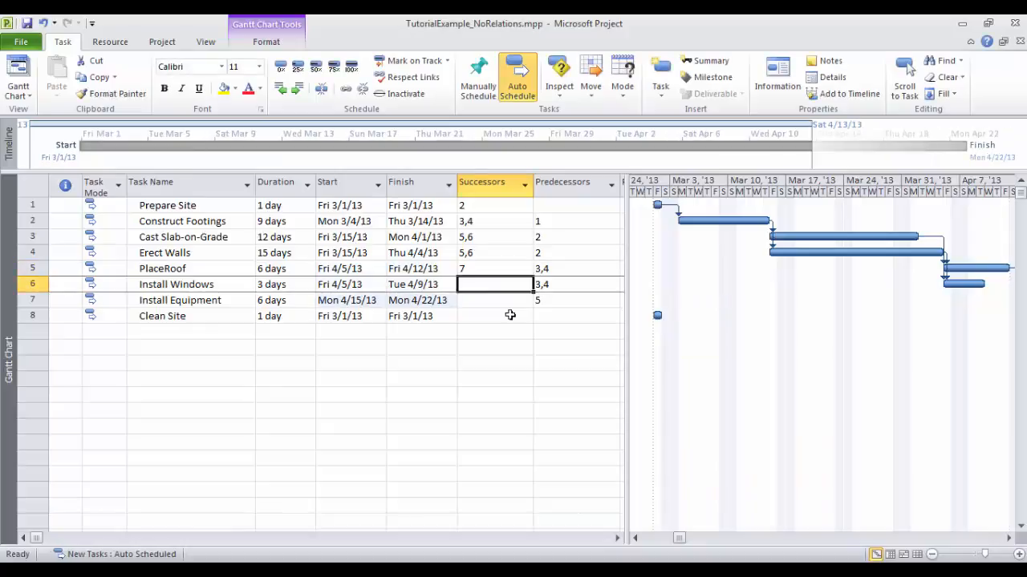
pyautogui.write('7')
pyautogui.press('Return')
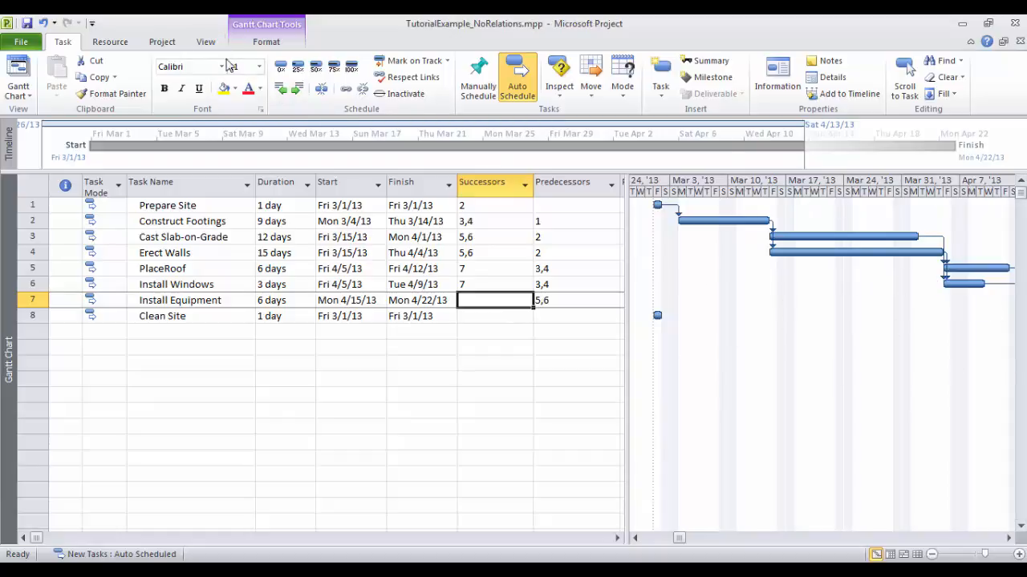
# - Check Install Equipment's follower in the tutorial PDF and set its successor to task 8
pyautogui.click(205, 43)
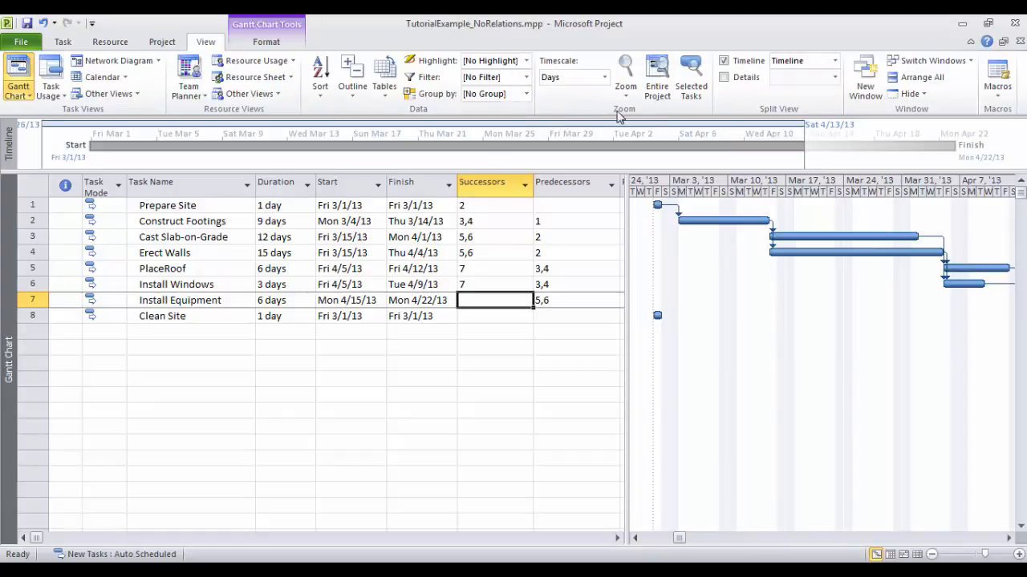
pyautogui.click(656, 91)
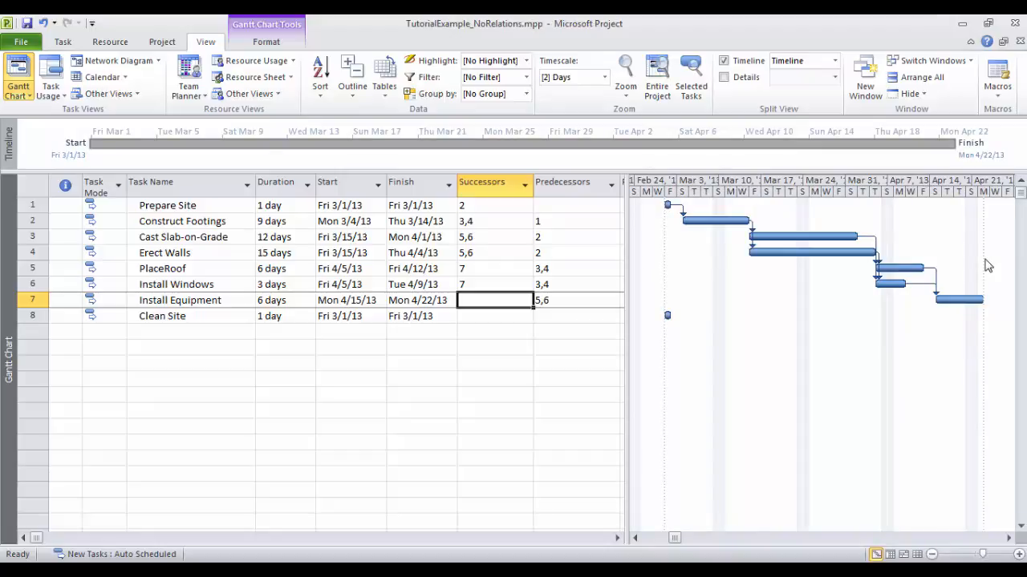
pyautogui.click(346, 571)
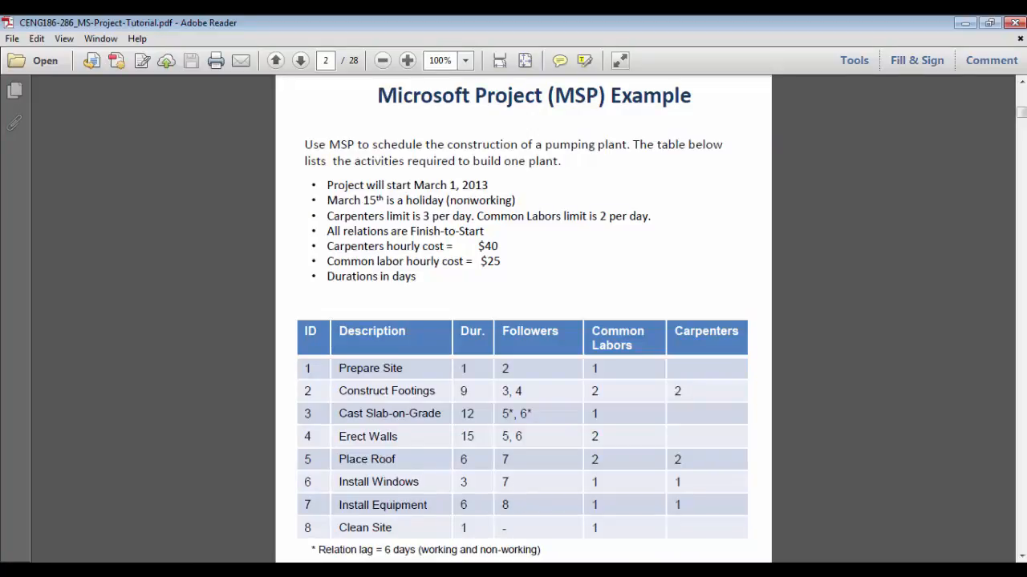
pyautogui.click(348, 571)
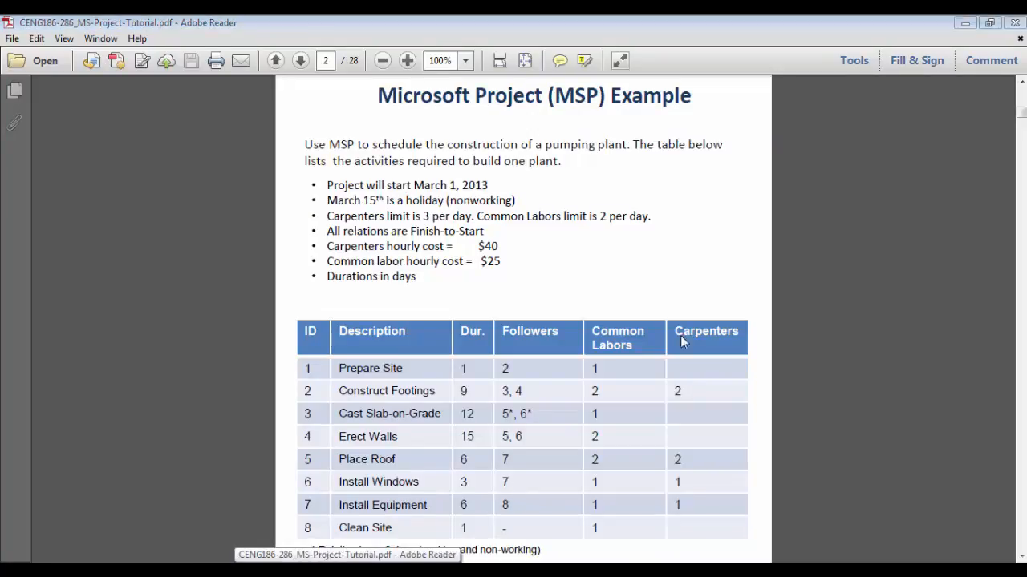
pyautogui.write('8')
pyautogui.press('Return')
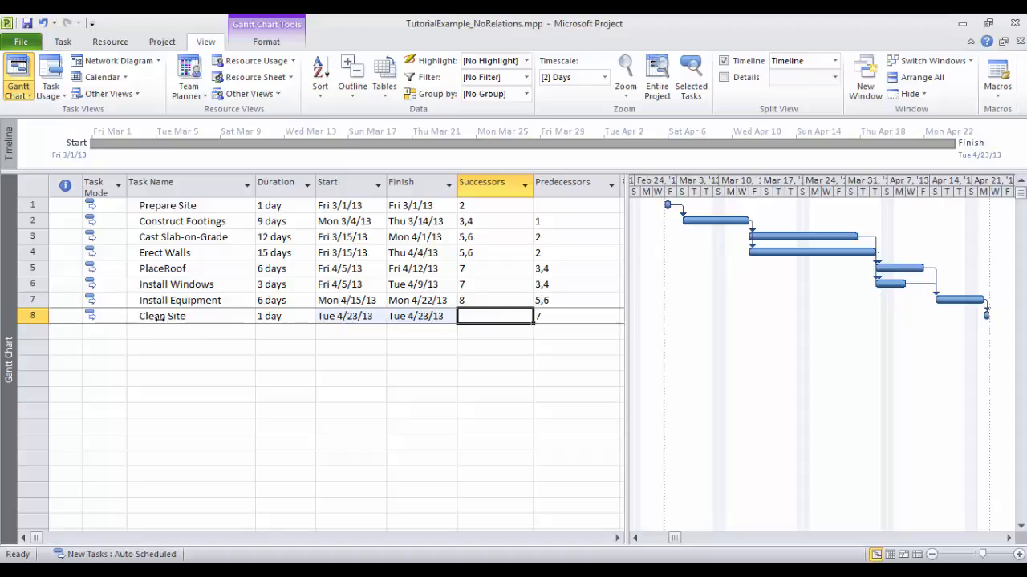
# - Review the linked tasks from Prepare Site to Clean Site and return to the example's requirements in the tutorial PDF
pyautogui.click(165, 206)
pyautogui.click(165, 206)
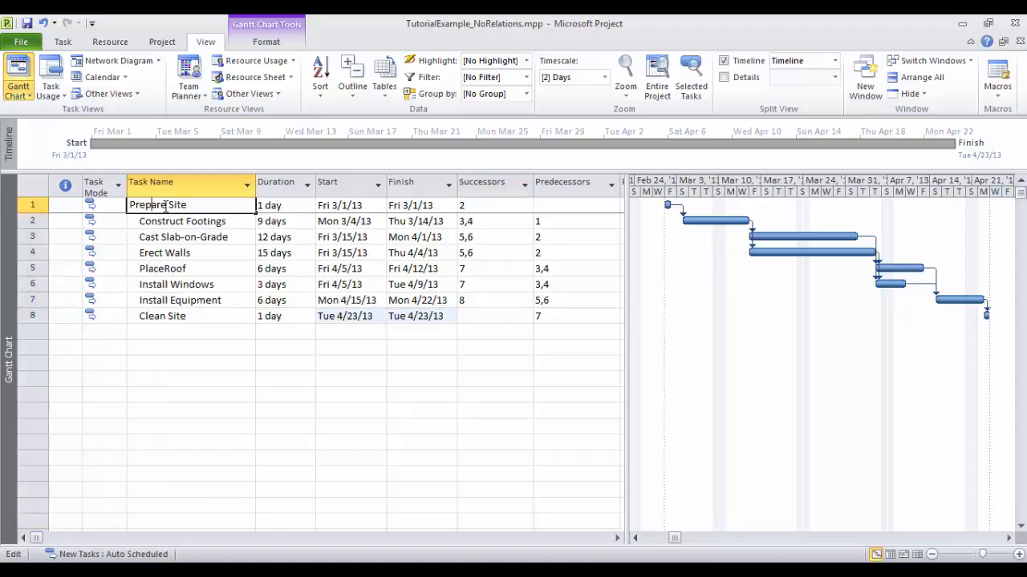
pyautogui.click(154, 252)
pyautogui.click(161, 205)
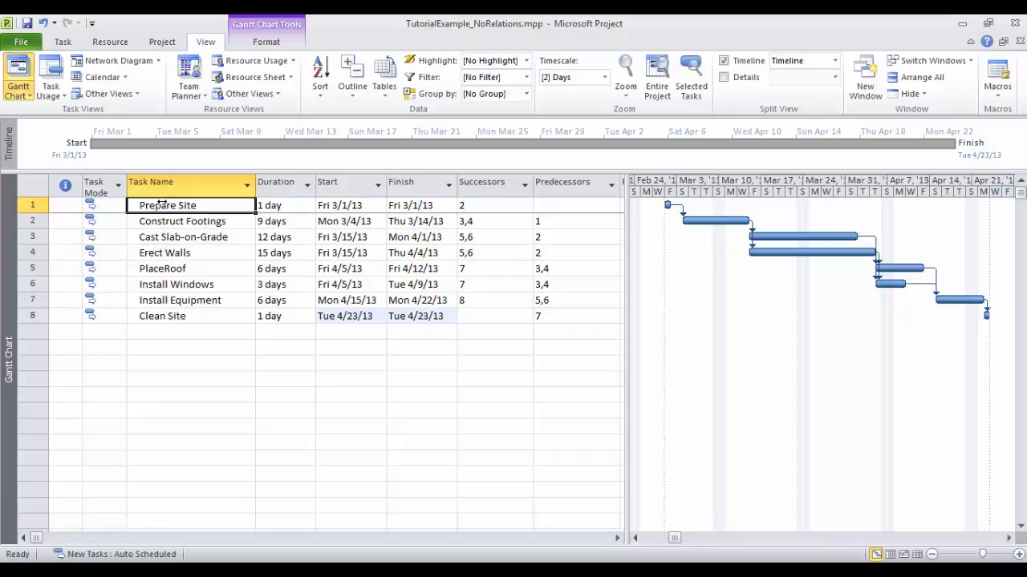
pyautogui.click(191, 314)
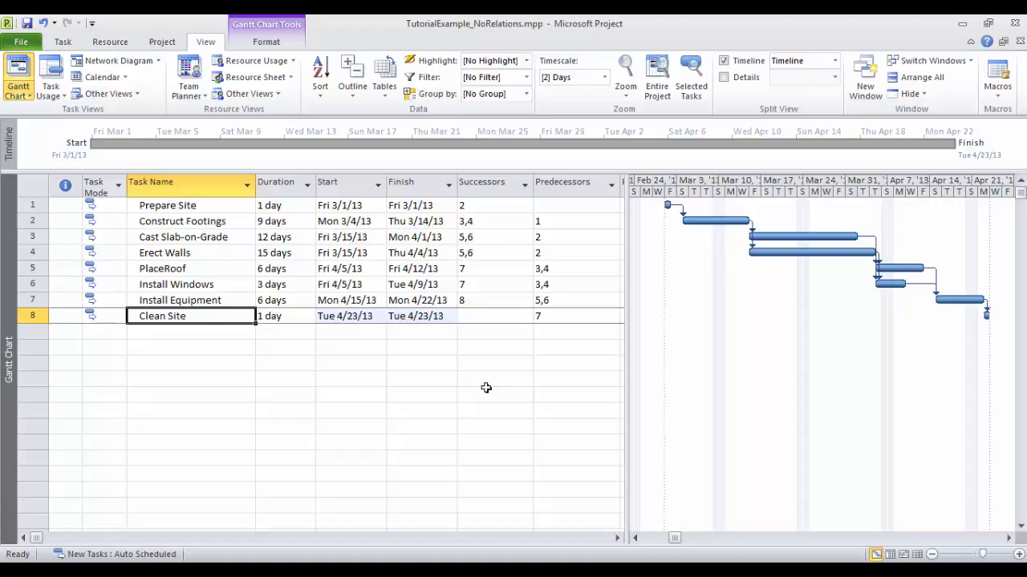
pyautogui.click(418, 571)
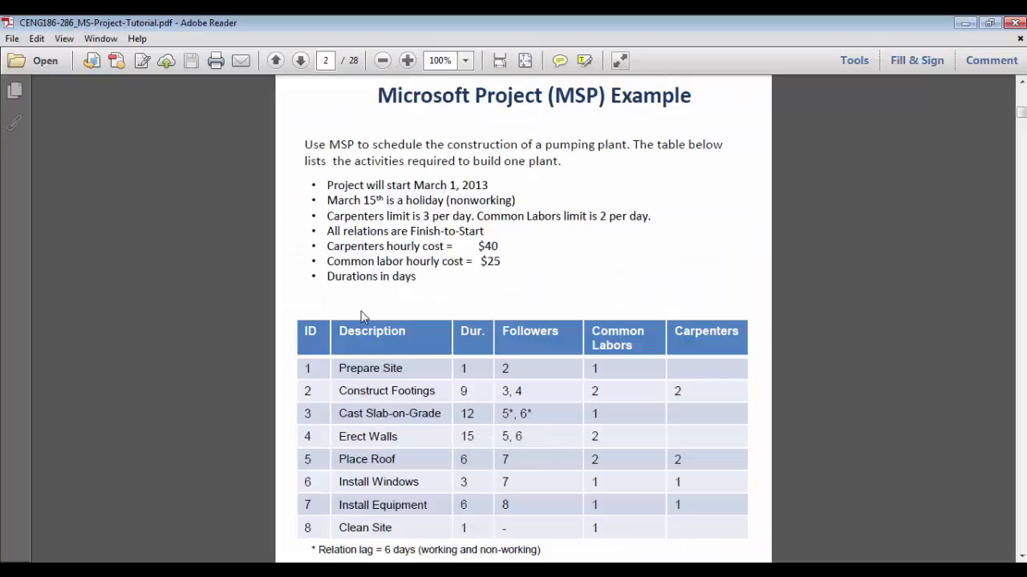
# - Check the required relation type in the tutorial PDF and change the Prepare Site to Construct Footings dependency to Start-to-Start (SS)
pyautogui.moveTo(327, 231); pyautogui.dragTo(485, 231)
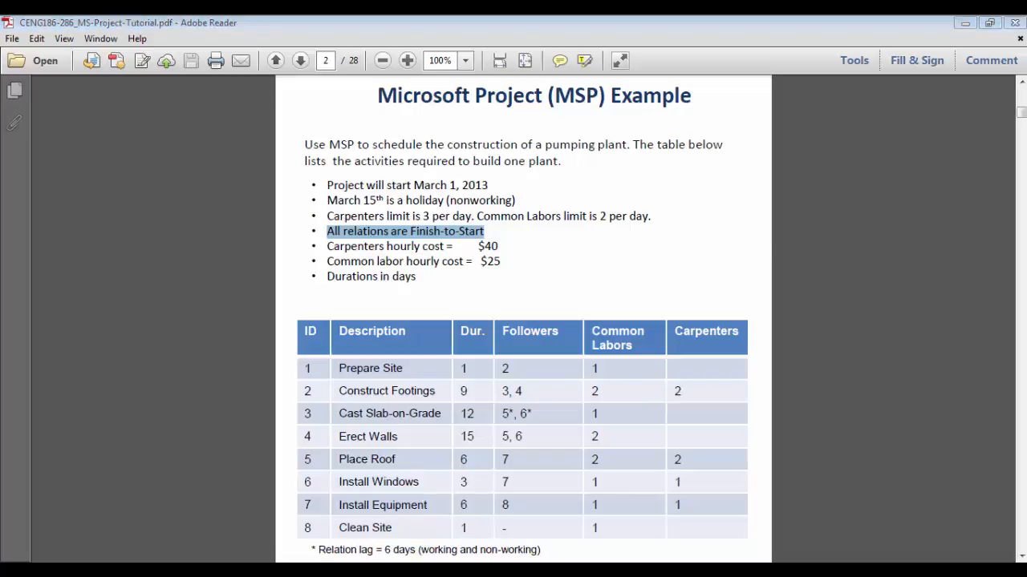
pyautogui.hotkey('alt', 'Tab')
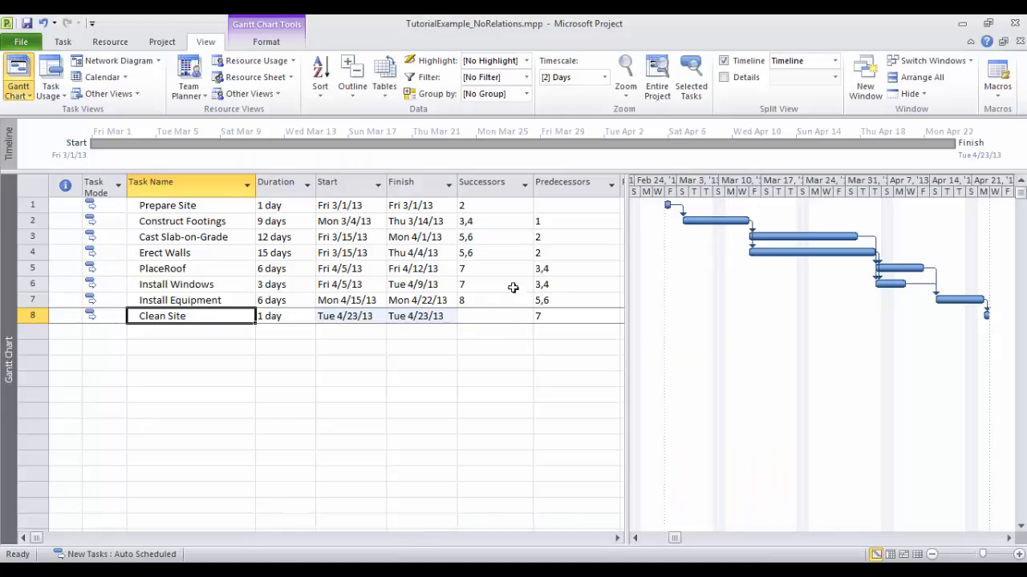
pyautogui.doubleClick(682, 211)
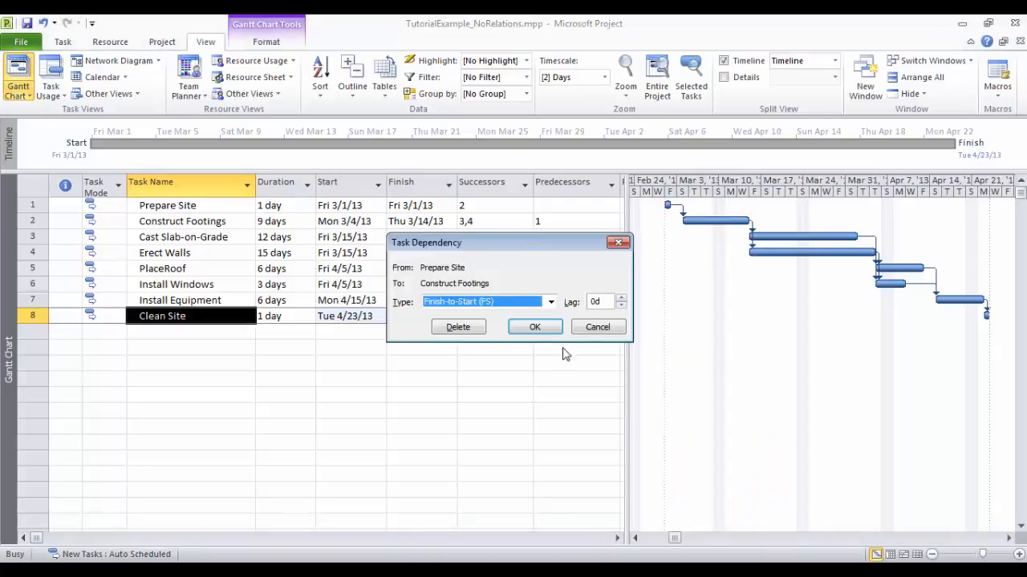
pyautogui.click(550, 302)
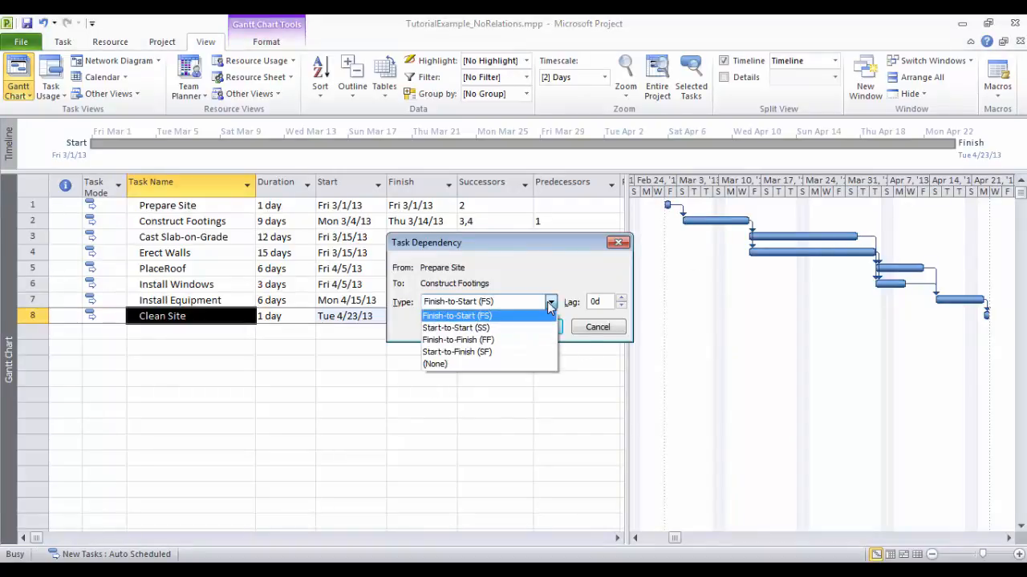
pyautogui.click(495, 330)
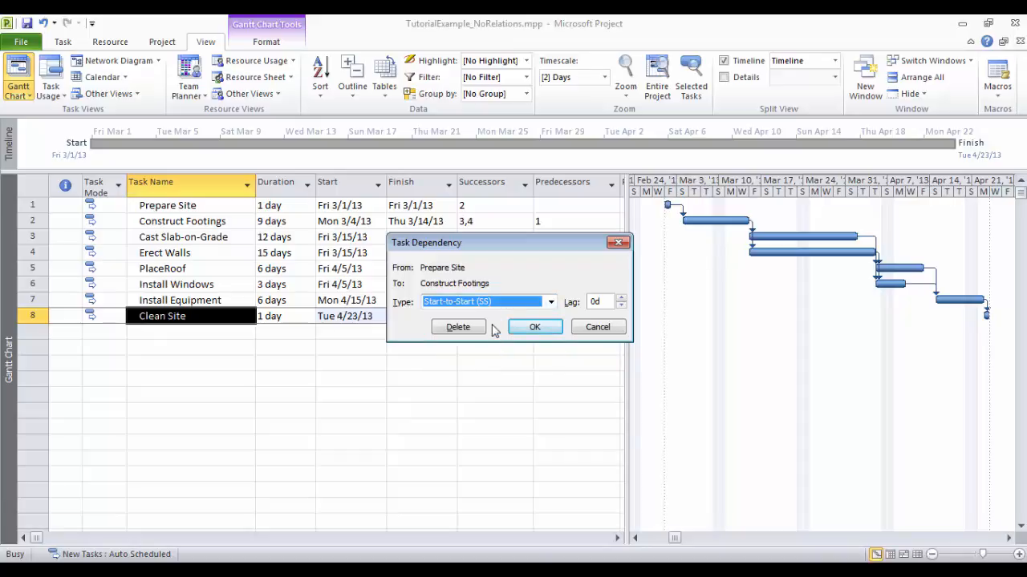
pyautogui.click(535, 327)
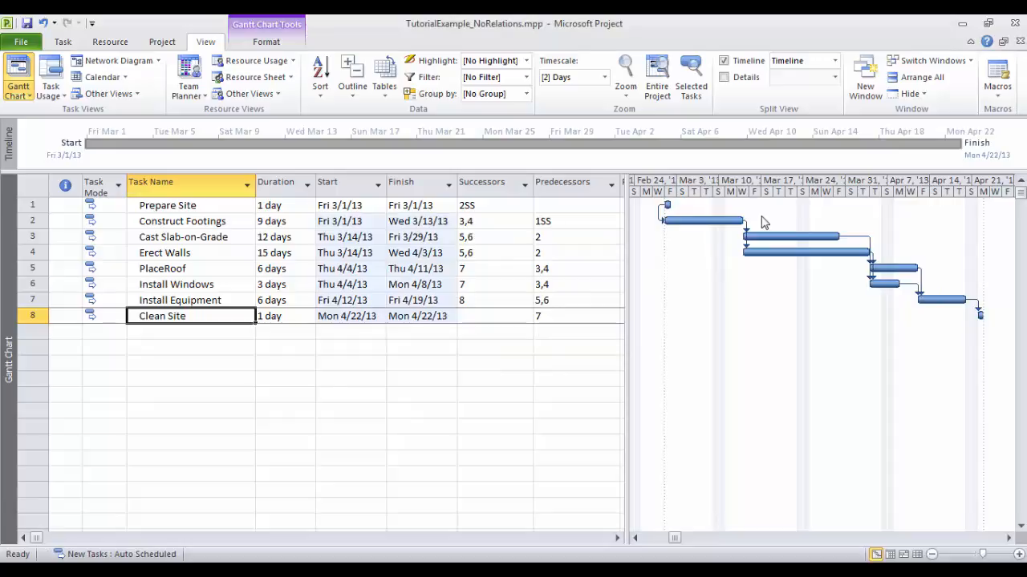
pyautogui.click(475, 209)
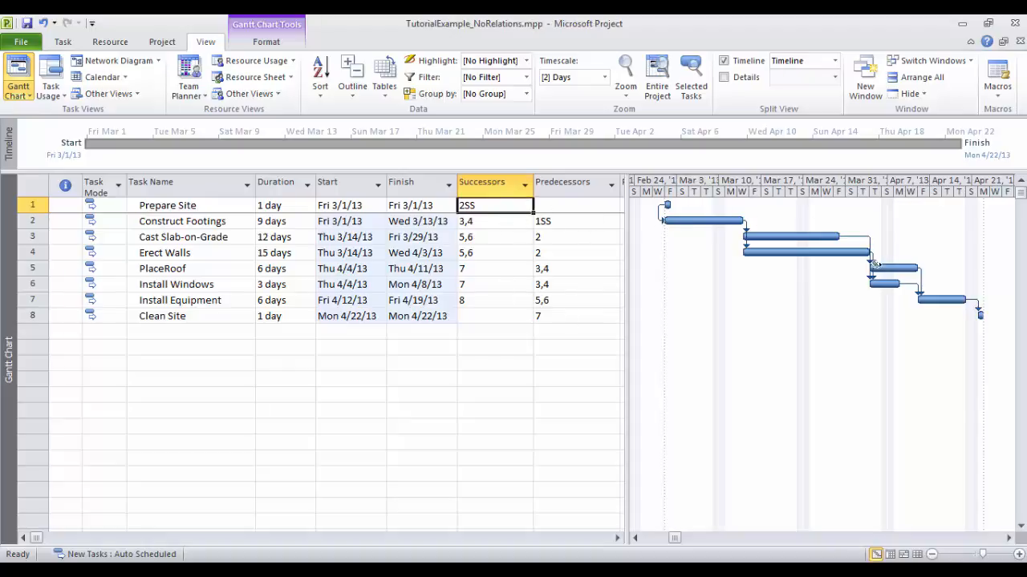
# - Set the dependency type between Prepare Site and Construct Footings back to Finish-to-Start (FS)
pyautogui.doubleClick(660, 210)
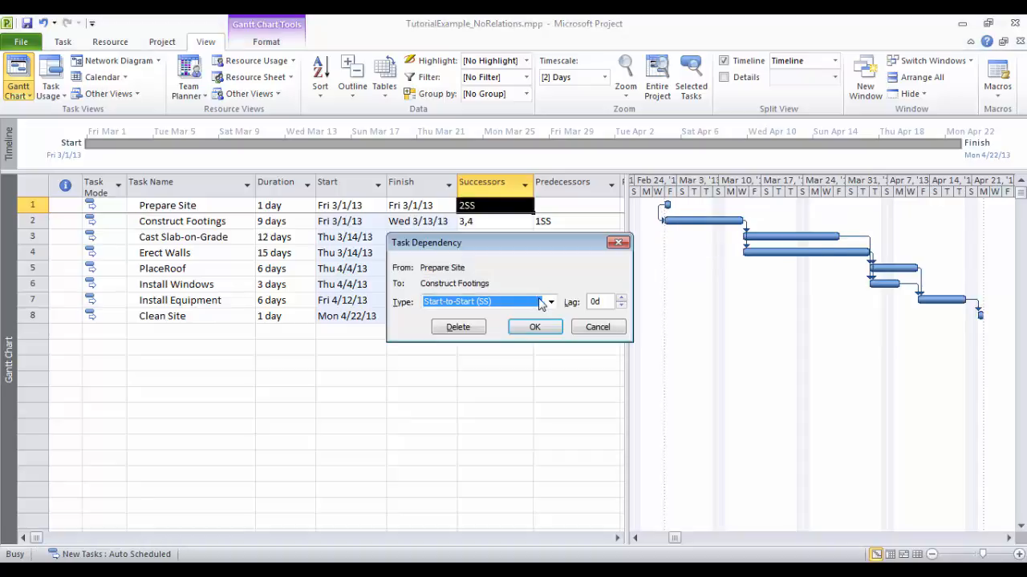
pyautogui.click(544, 302)
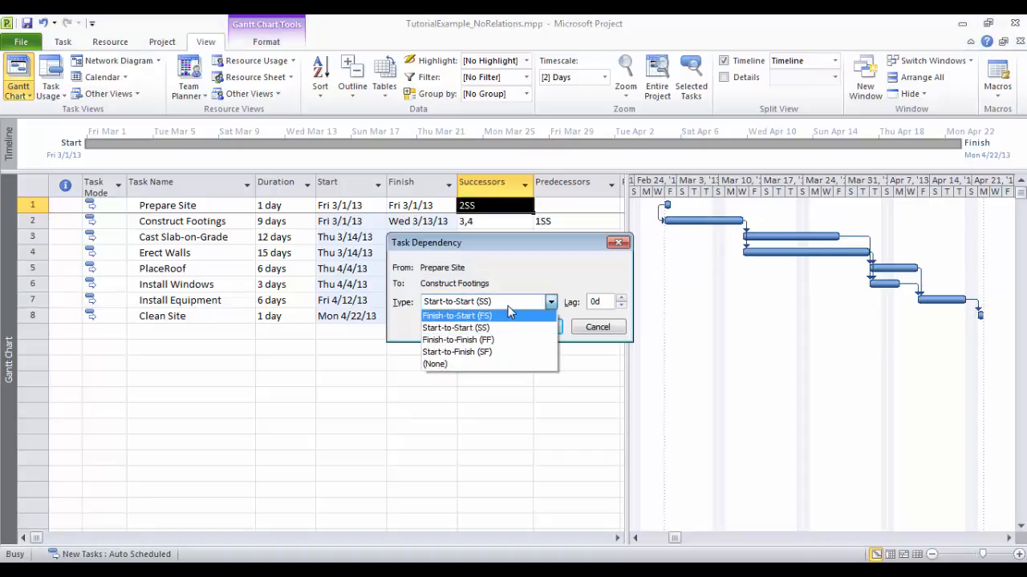
pyautogui.click(507, 303)
pyautogui.click(550, 302)
pyautogui.click(482, 313)
pyautogui.click(533, 329)
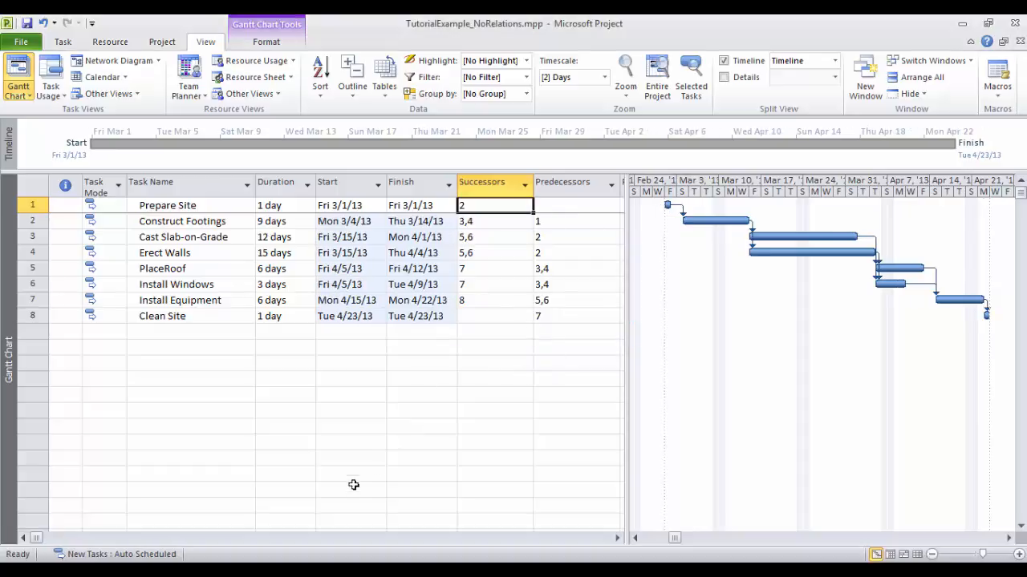
# - Examine in the tutorial PDF which followers carry a relation lag, how long it is and which days it counts
pyautogui.hotkey('alt', 'Tab')
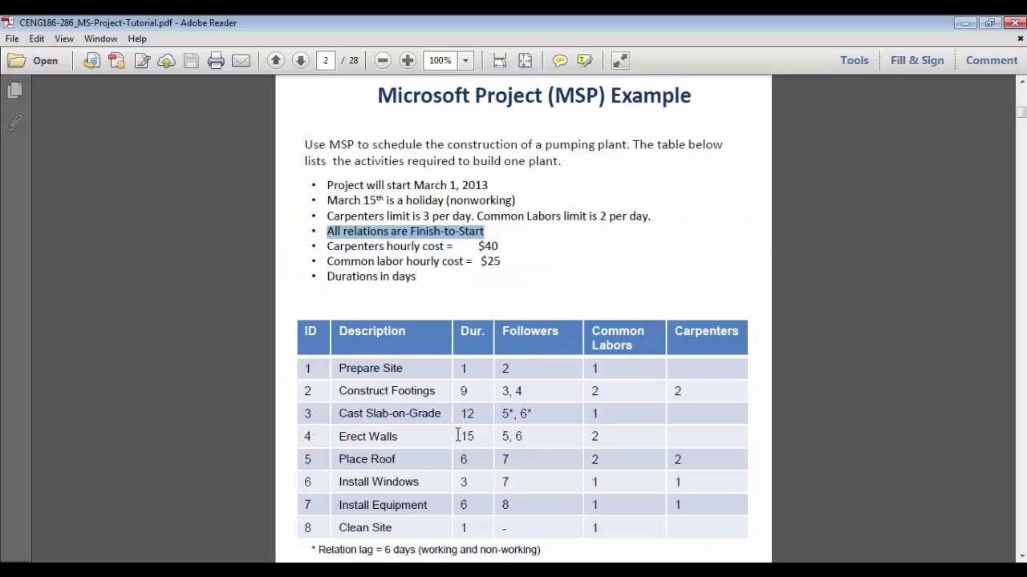
pyautogui.moveTo(532, 414); pyautogui.dragTo(507, 419)
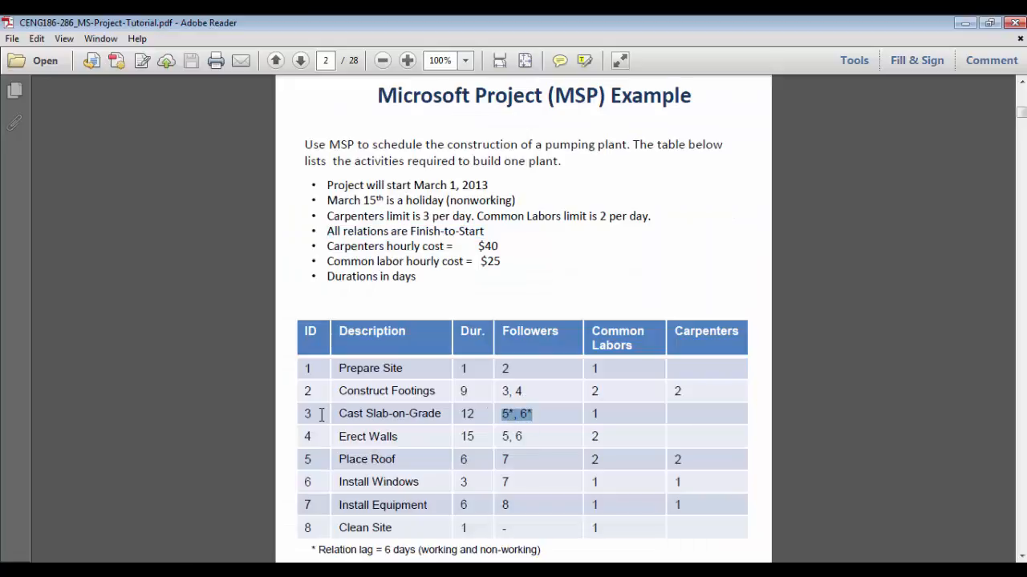
pyautogui.moveTo(311, 550); pyautogui.dragTo(446, 551)
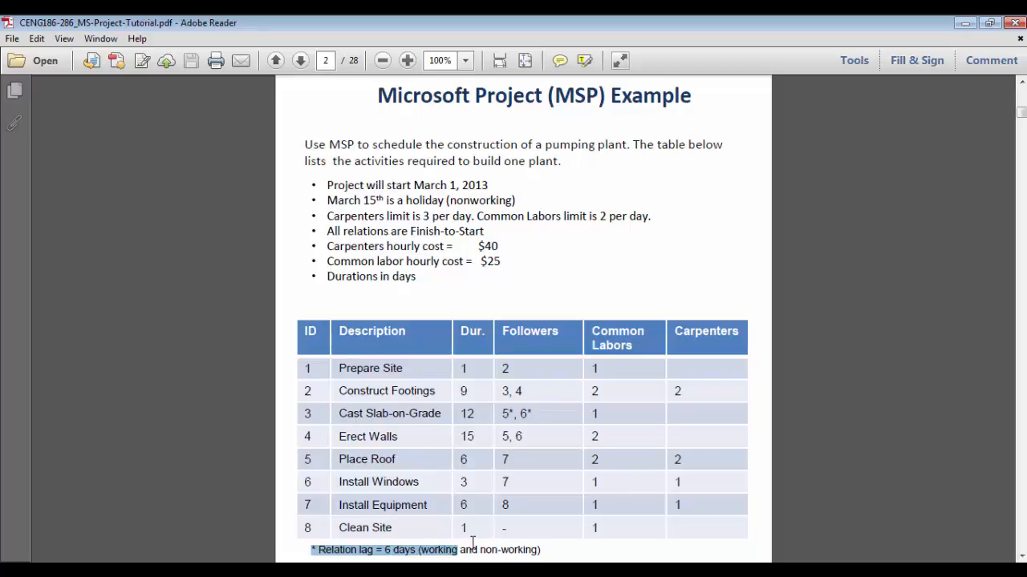
pyautogui.moveTo(421, 553); pyautogui.dragTo(525, 552)
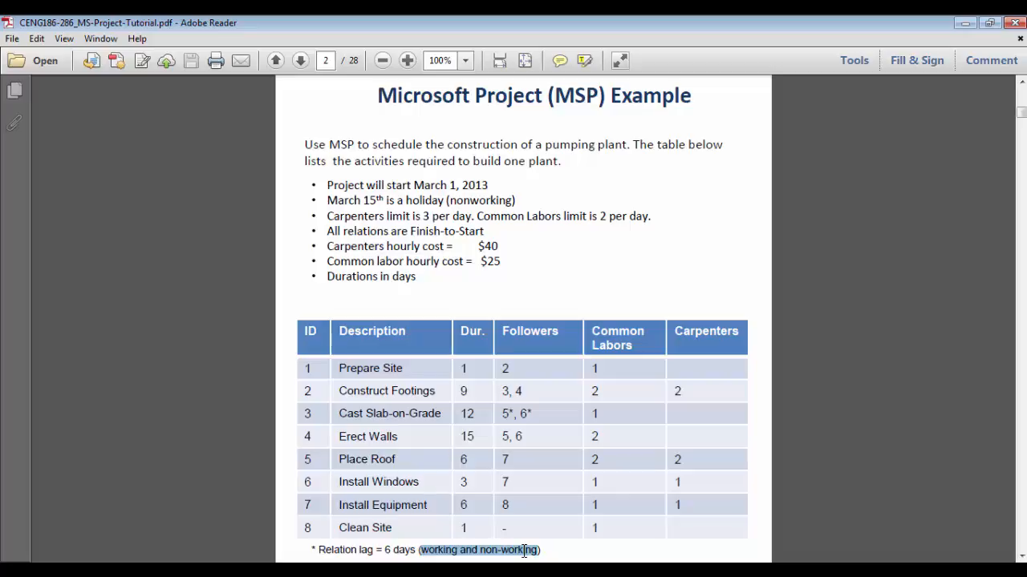
pyautogui.moveTo(300, 393); pyautogui.dragTo(532, 394)
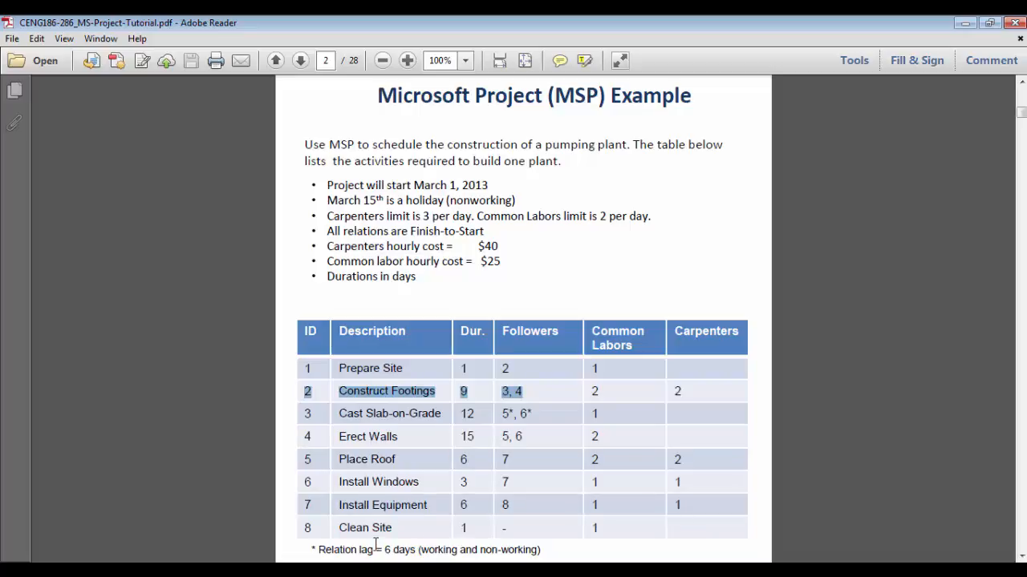
pyautogui.moveTo(384, 550); pyautogui.dragTo(415, 550)
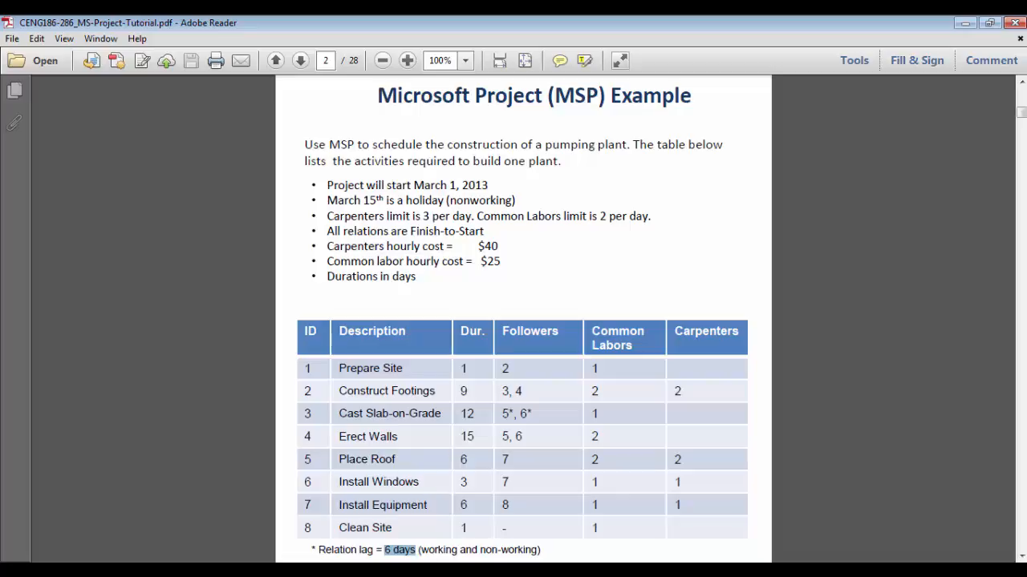
pyautogui.hotkey('alt', 'Tab')
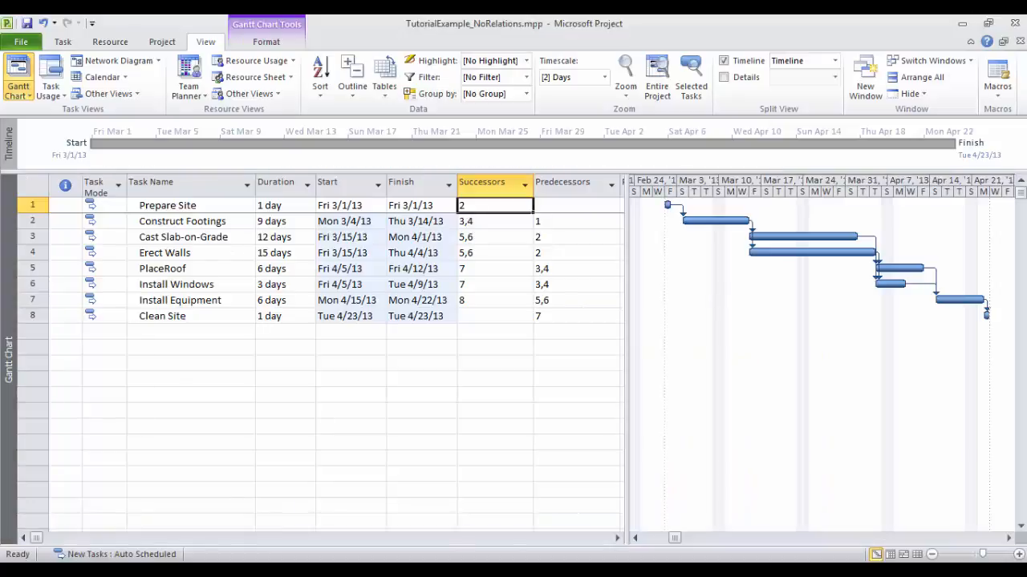
pyautogui.hotkey('alt', 'Tab')
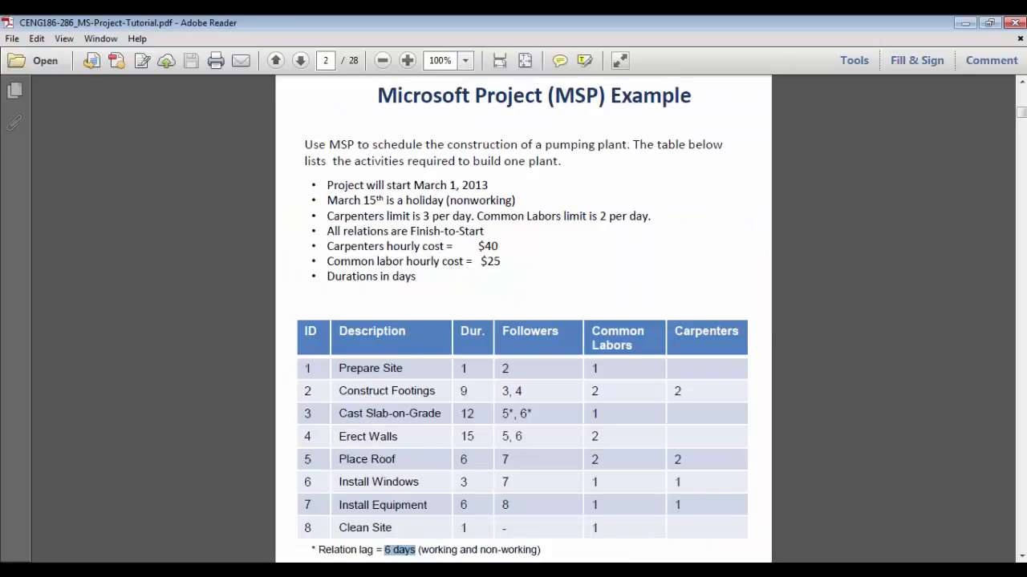
# - Set a lag of 6 days on the Finish-to-Start dependency from Cast Slab-on-Grade to PlaceRoof
pyautogui.hotkey('alt', 'Tab')
pyautogui.click(154, 241)
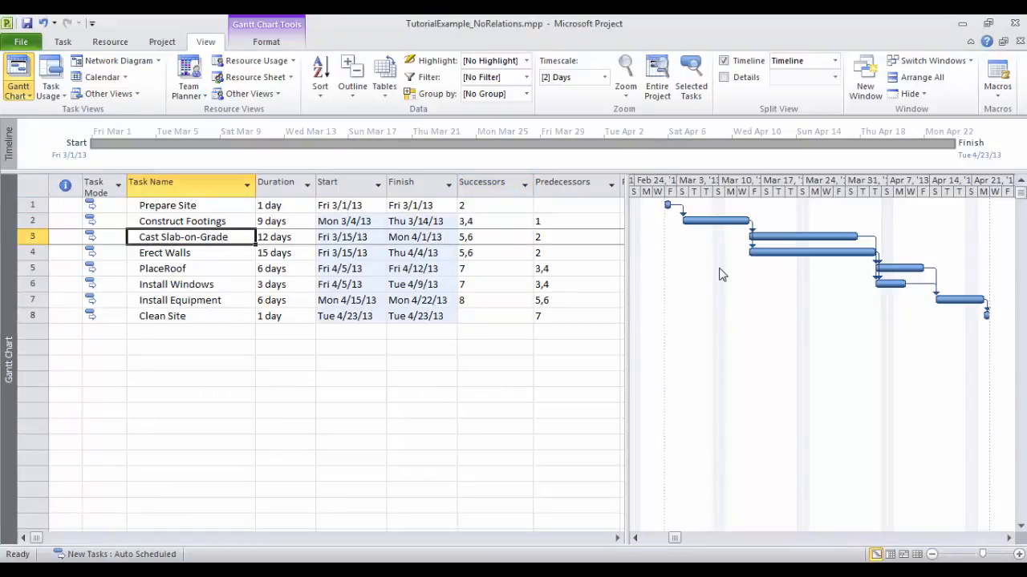
pyautogui.click(785, 237)
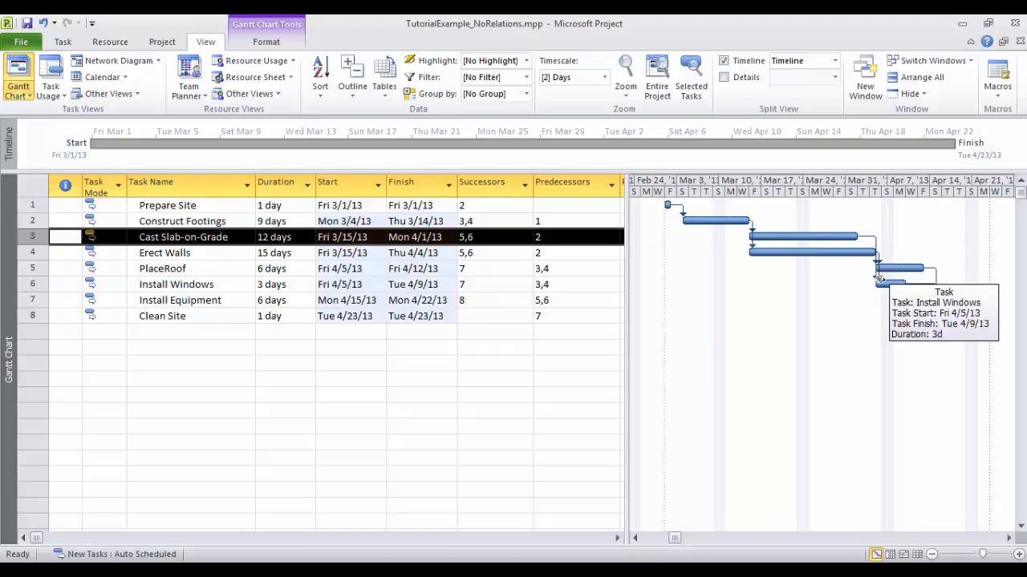
pyautogui.doubleClick(868, 237)
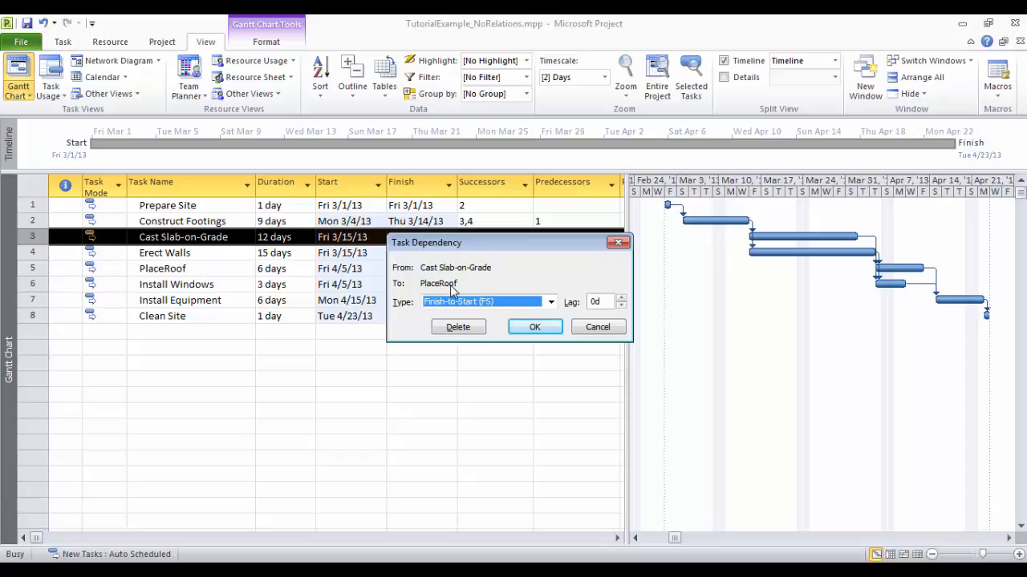
pyautogui.click(594, 302)
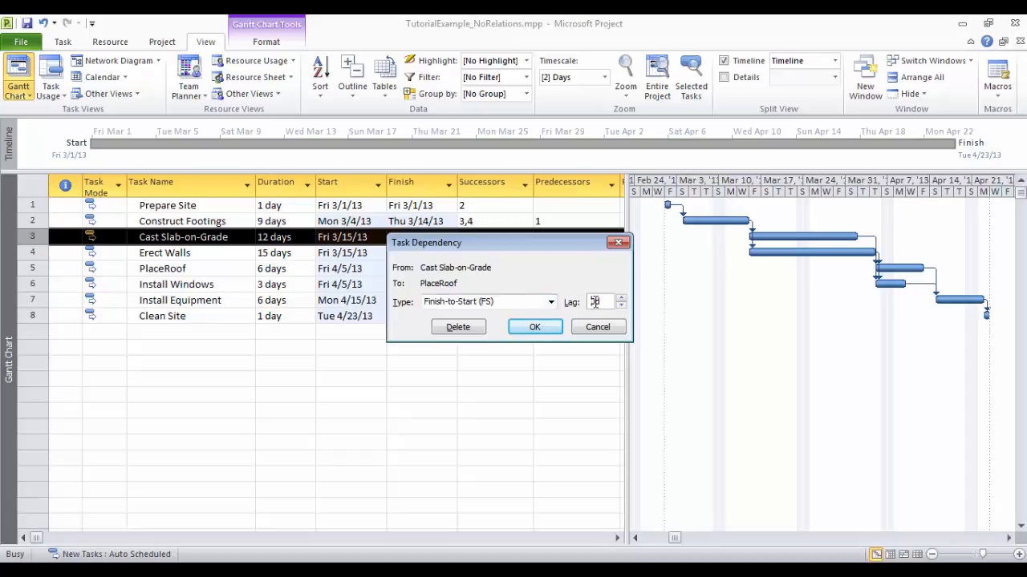
pyautogui.write('67')
pyautogui.press('BackSpace')
pyautogui.click(535, 328)
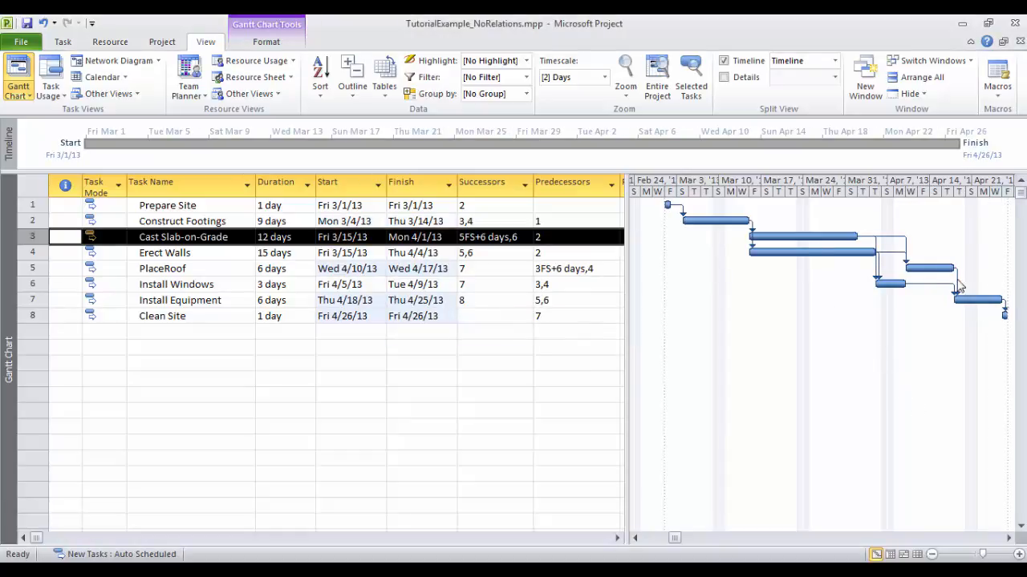
# - Remove the lag from PlaceRoof's link to Cast Slab-on-Grade so that its predecessors are 3,4
pyautogui.click(920, 268)
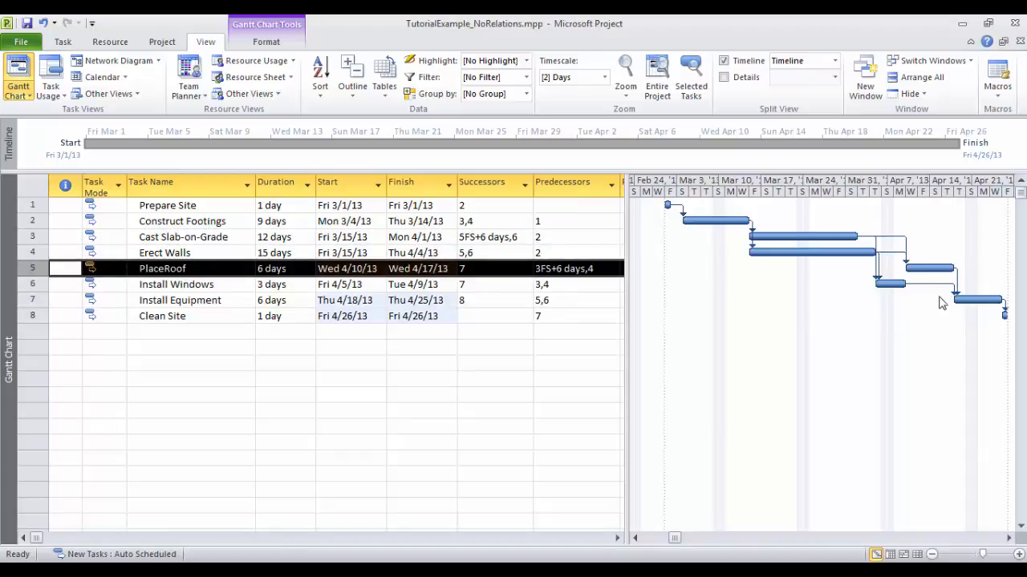
pyautogui.scroll(1, 904, 236)
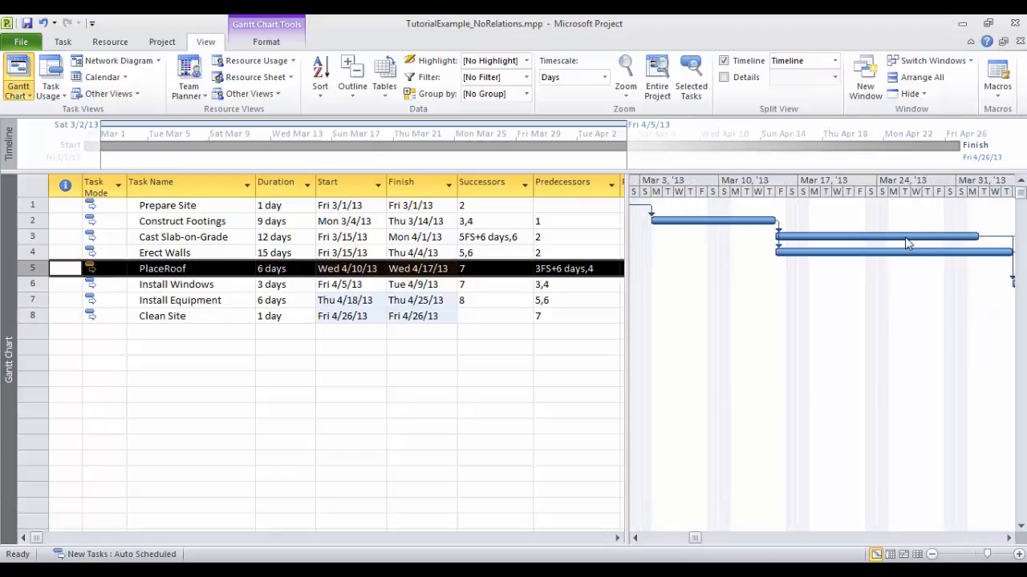
pyautogui.click(1009, 538)
pyautogui.click(1010, 538)
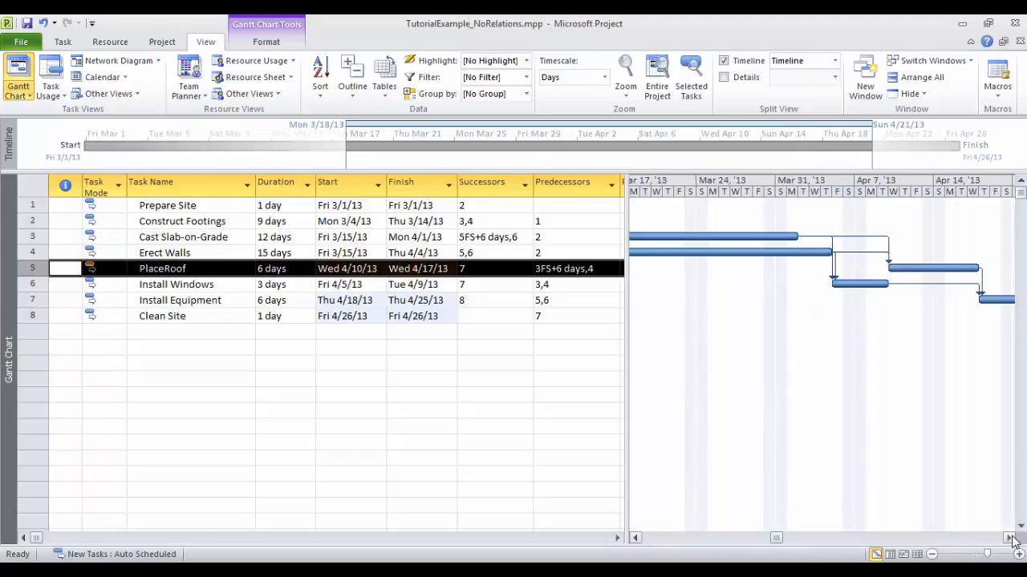
pyautogui.click(1009, 538)
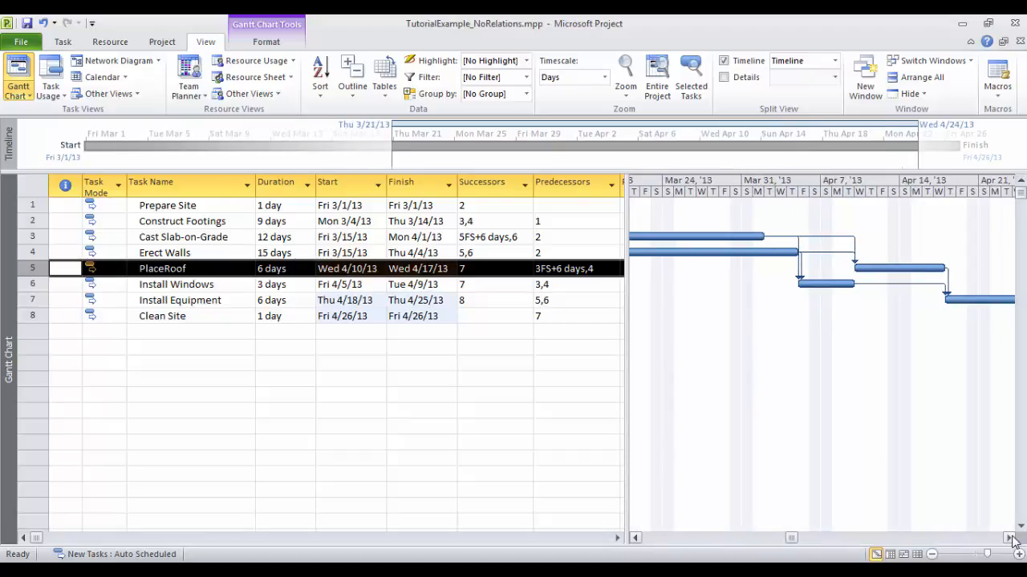
pyautogui.doubleClick(560, 270)
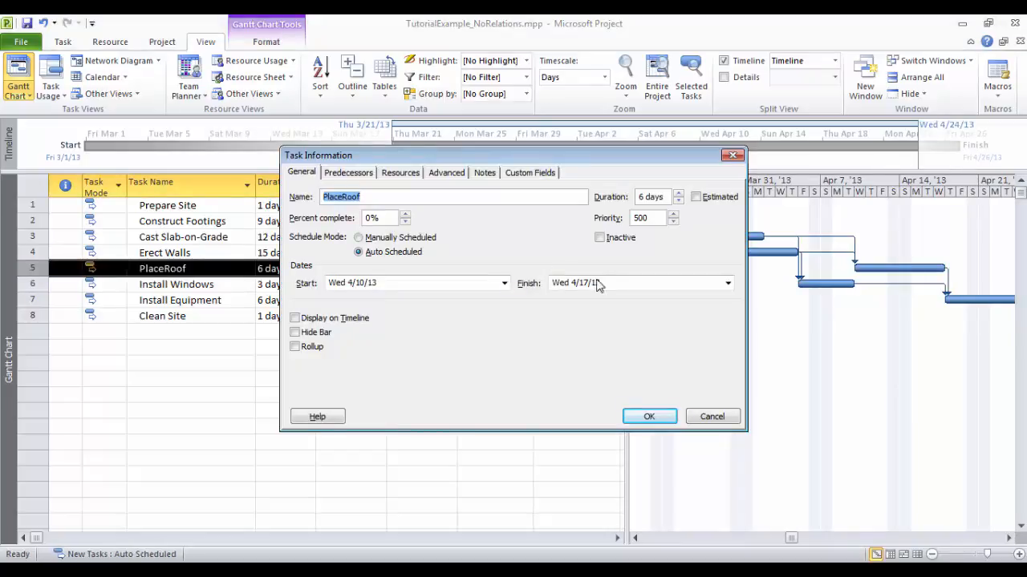
pyautogui.click(711, 416)
pyautogui.click(559, 270)
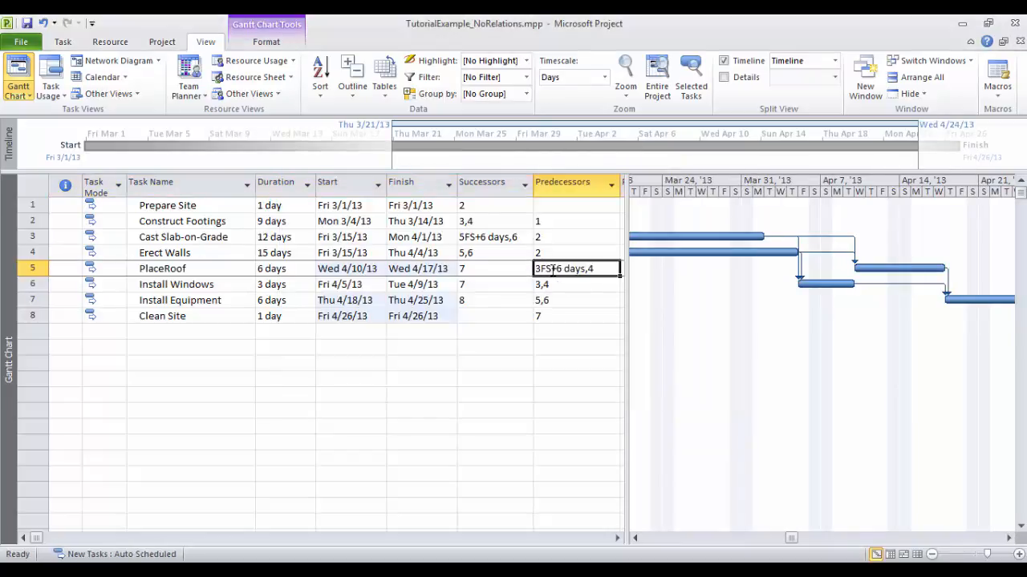
pyautogui.click(553, 269)
pyautogui.moveTo(552, 269); pyautogui.dragTo(585, 270)
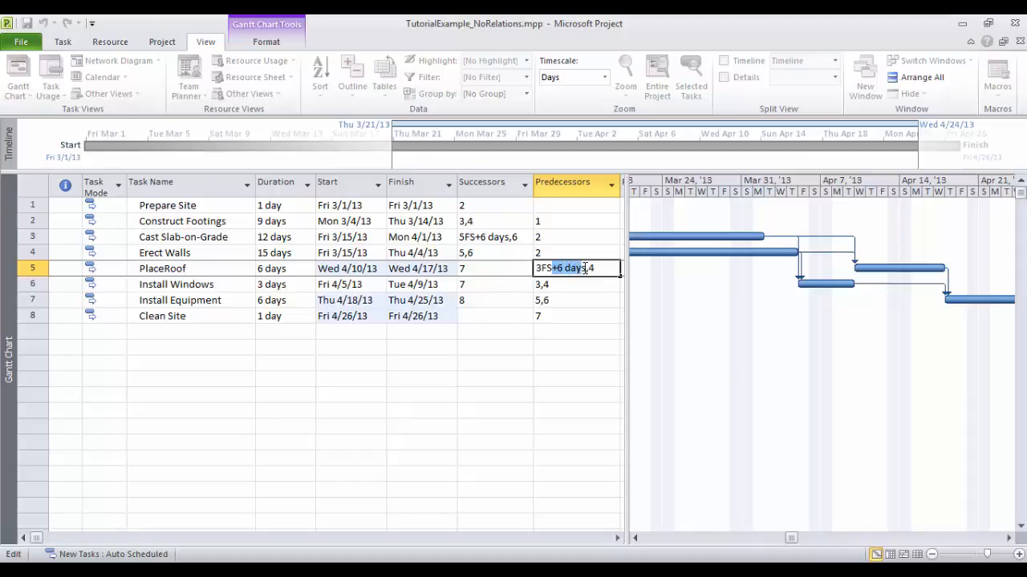
pyautogui.press('Delete')
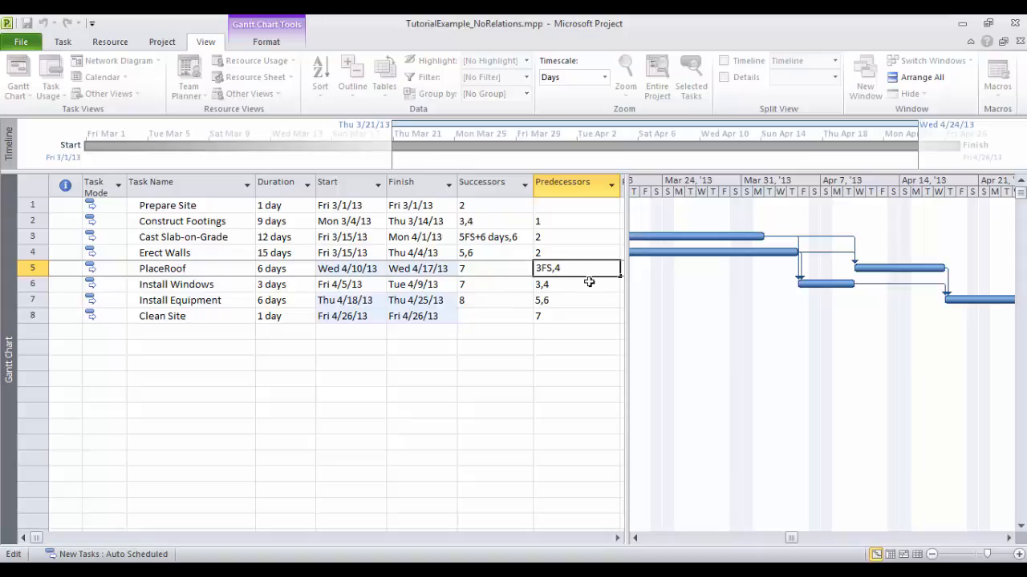
pyautogui.press('BackSpace')
pyautogui.press('BackSpace')
pyautogui.press('Return')
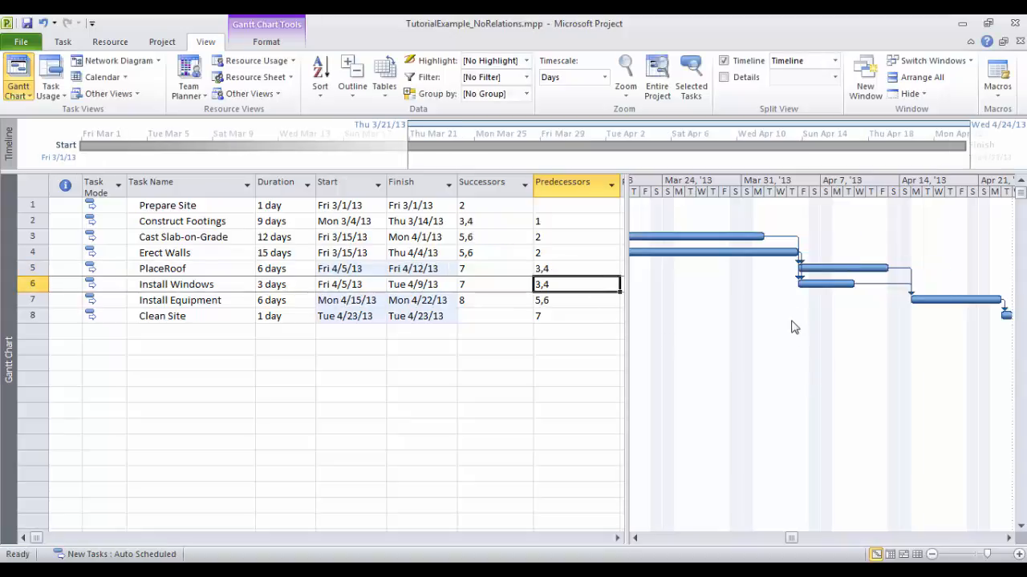
# - Undo the last change to PlaceRoof's predecessors and inspect its lagged link from Cast Slab-on-Grade in the Gantt chart
pyautogui.click(812, 270)
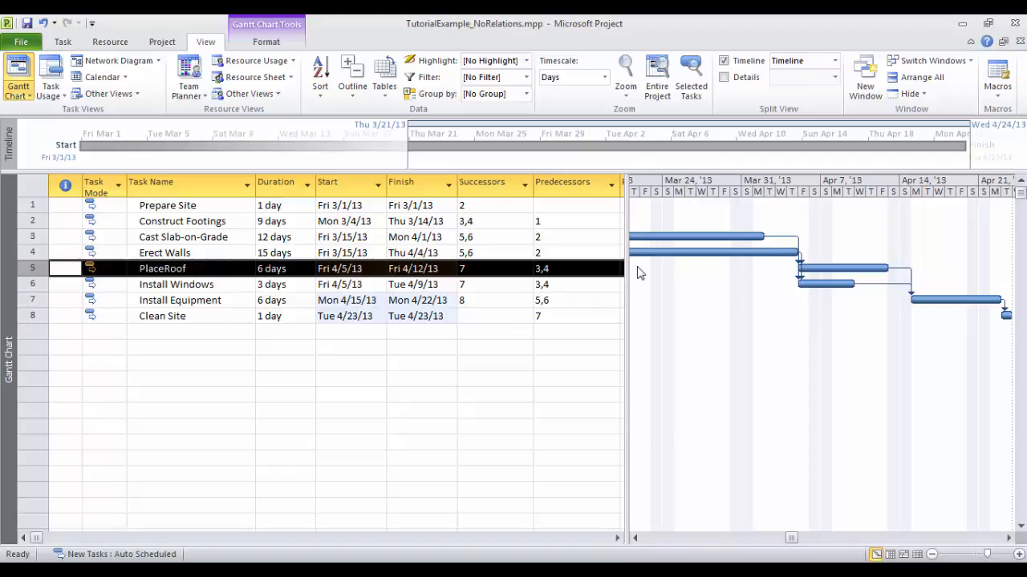
pyautogui.click(41, 27)
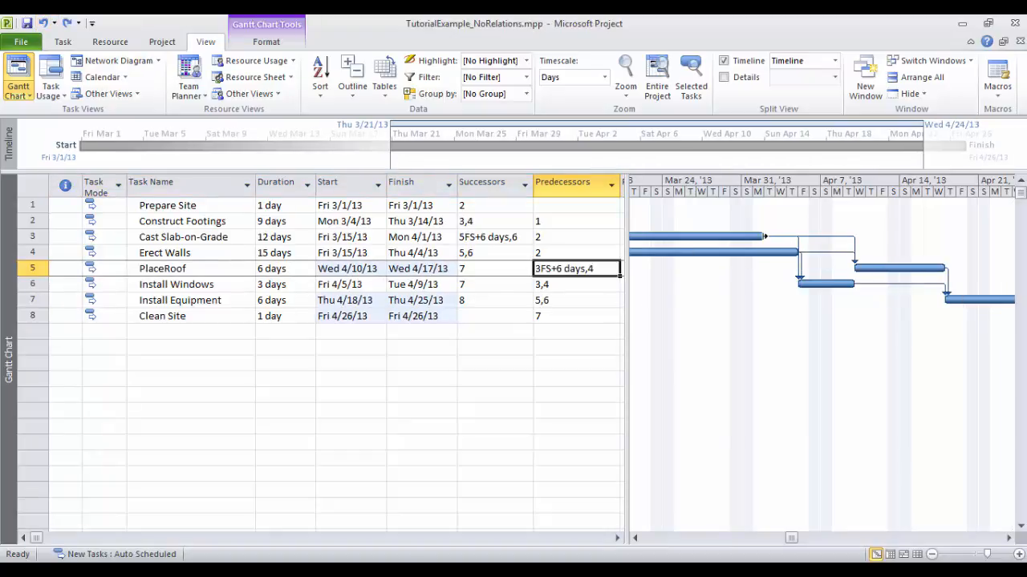
pyautogui.moveTo(764, 236)
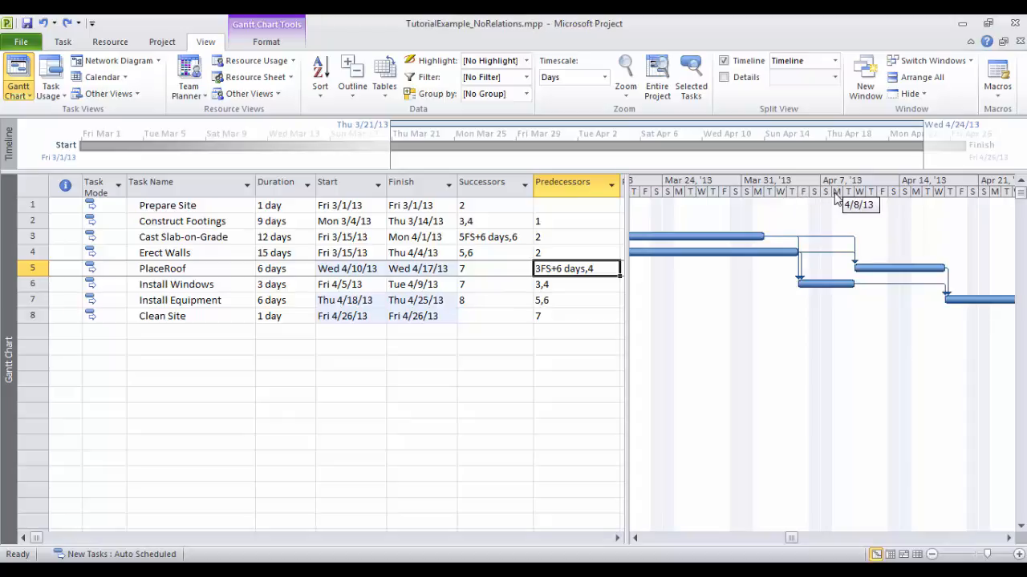
# - Change PlaceRoof's lag after Cast Slab-on-Grade to 6 elapsed days so that its predecessors are 3FS+6 edays,4
pyautogui.click(555, 268)
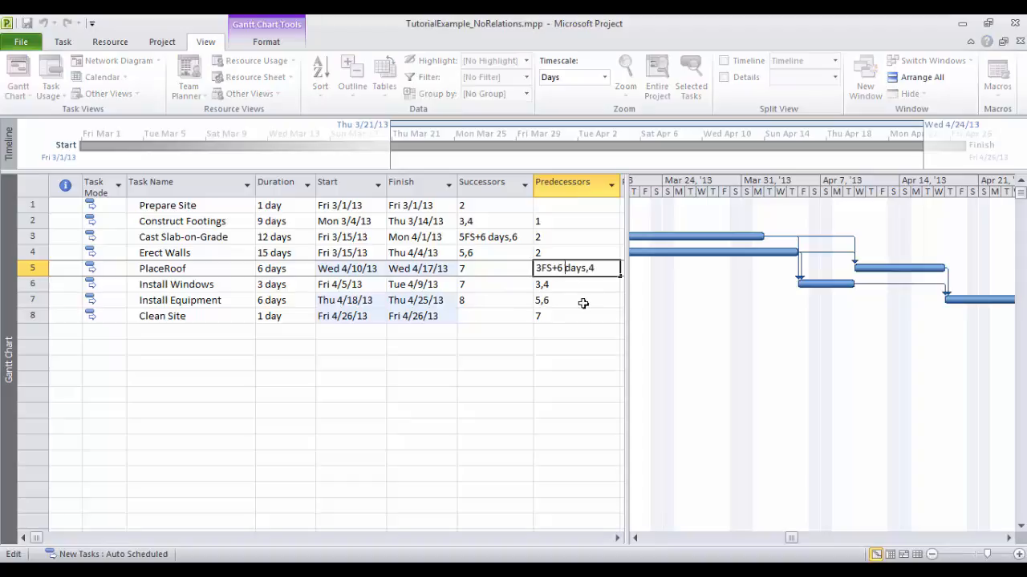
pyautogui.write('e')
pyautogui.press('Return')
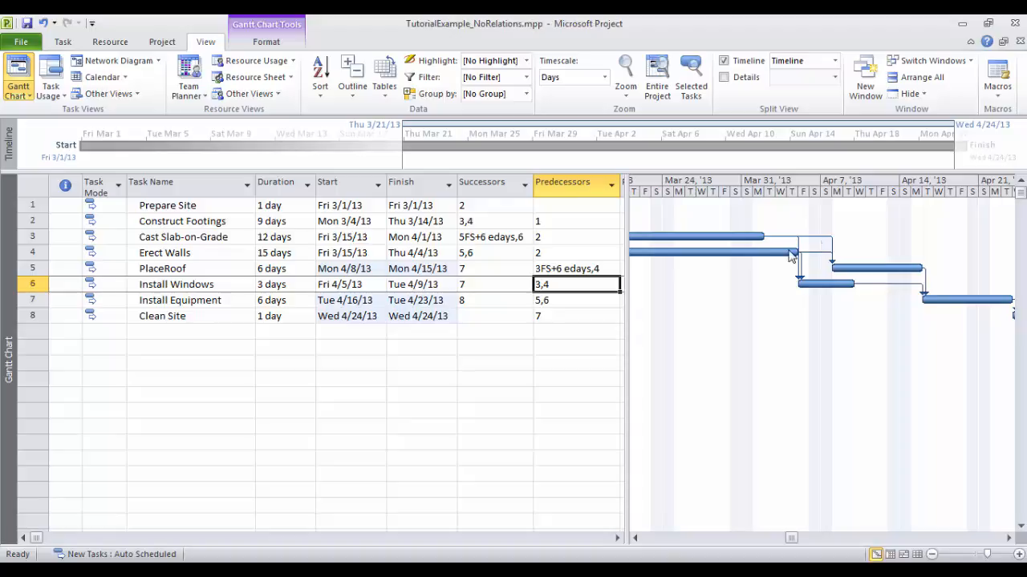
# - Check the lagged followers in the tutorial PDF and set a 6 elapsed-day lag on the dependency from Cast Slab-on-Grade to Install Windows
pyautogui.click(398, 570)
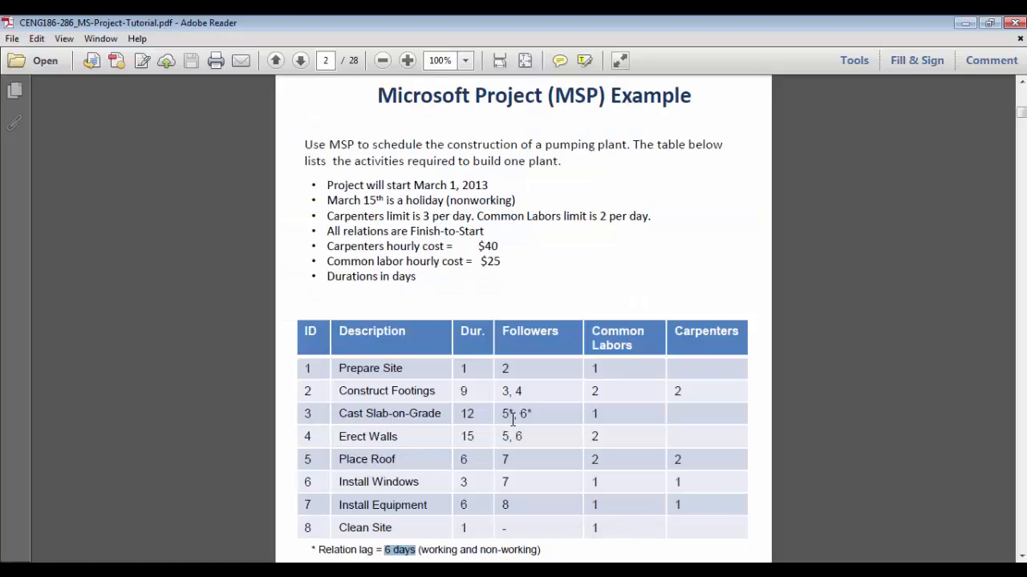
pyautogui.click(351, 570)
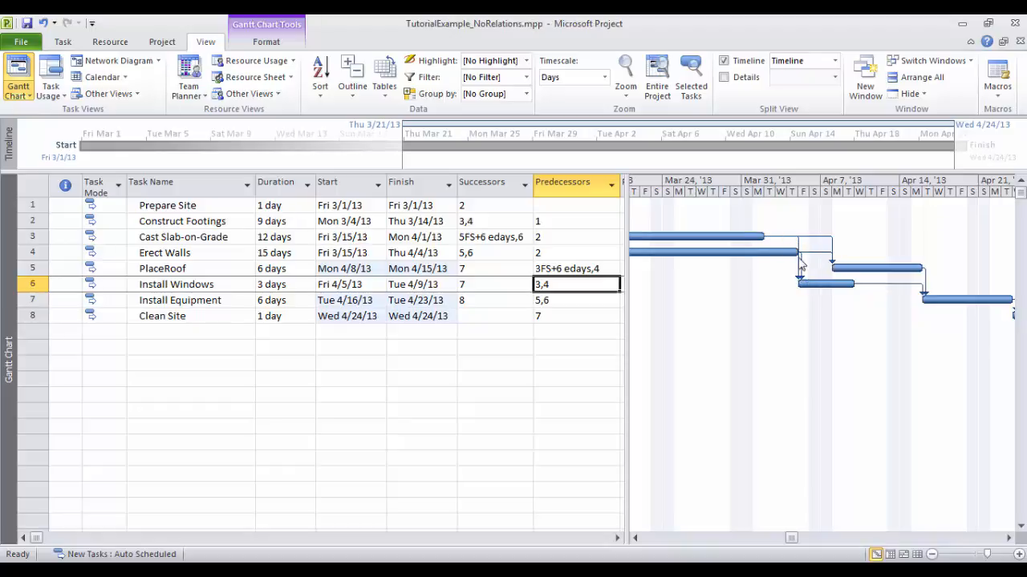
pyautogui.doubleClick(800, 249)
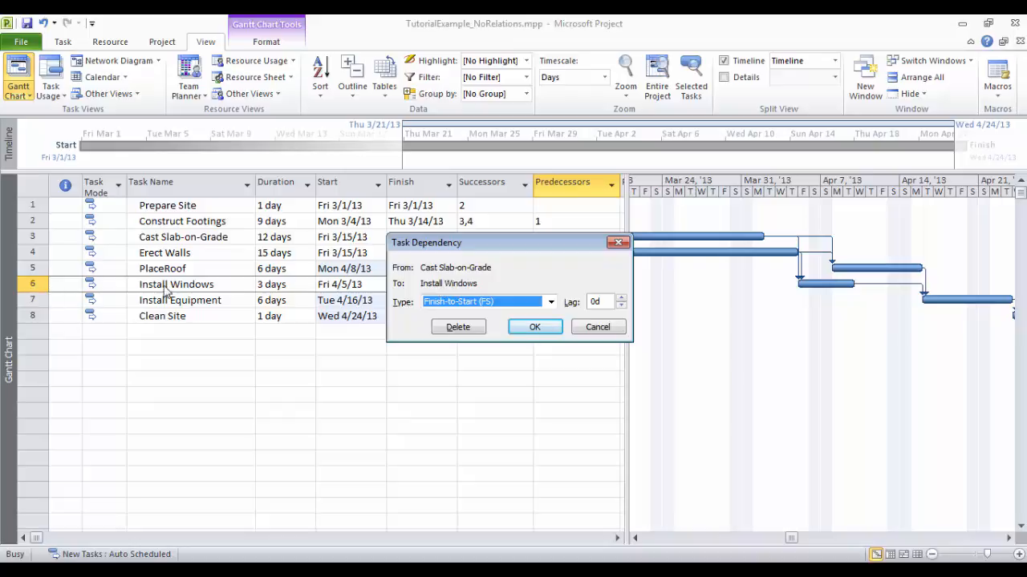
pyautogui.click(595, 303)
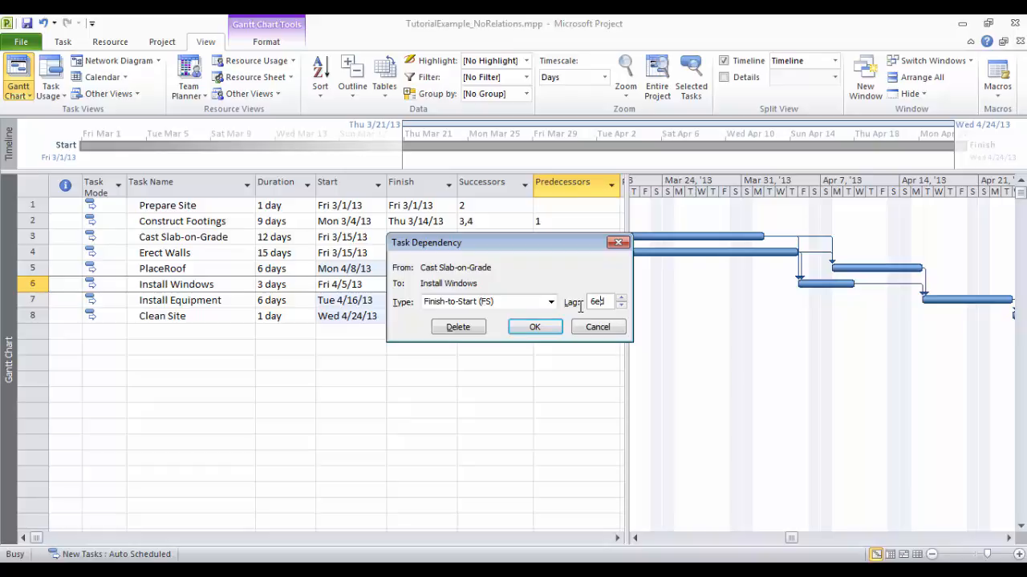
pyautogui.click(544, 328)
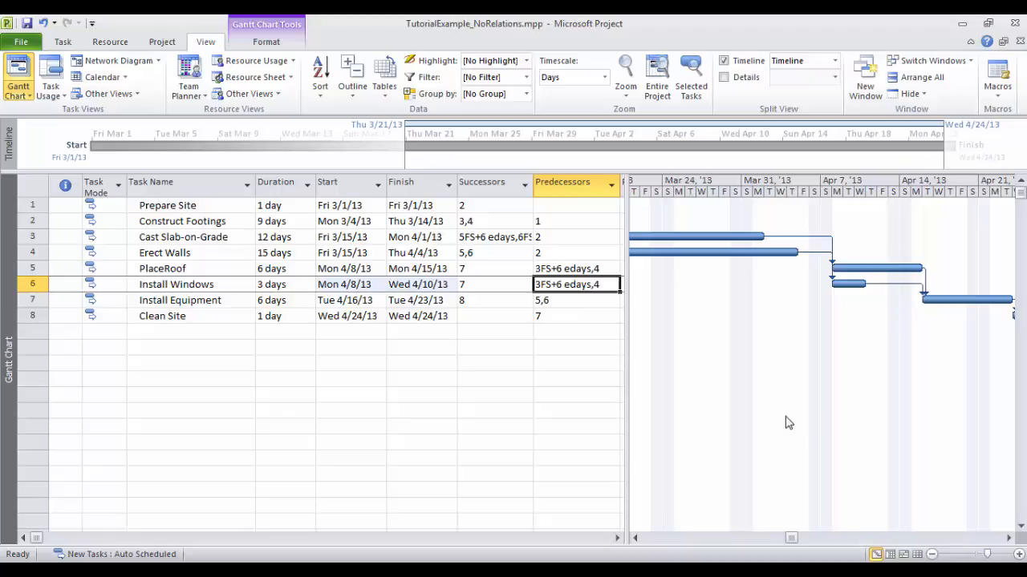
# - Fit the entire project in the Gantt chart and review the project's start and finish dates in the Project Information
pyautogui.click(657, 85)
pyautogui.moveTo(624, 331); pyautogui.dragTo(626, 331)
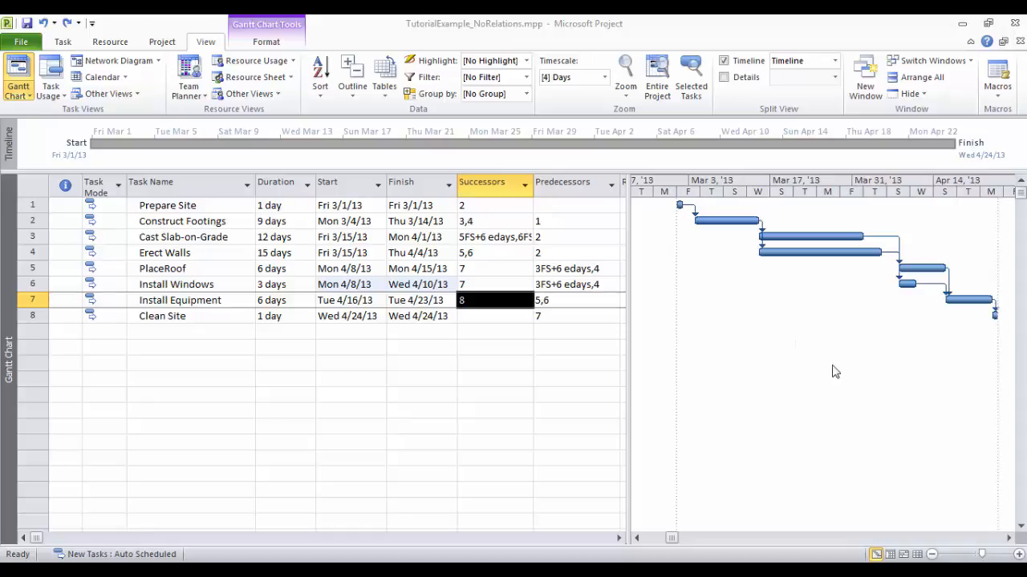
pyautogui.click(162, 40)
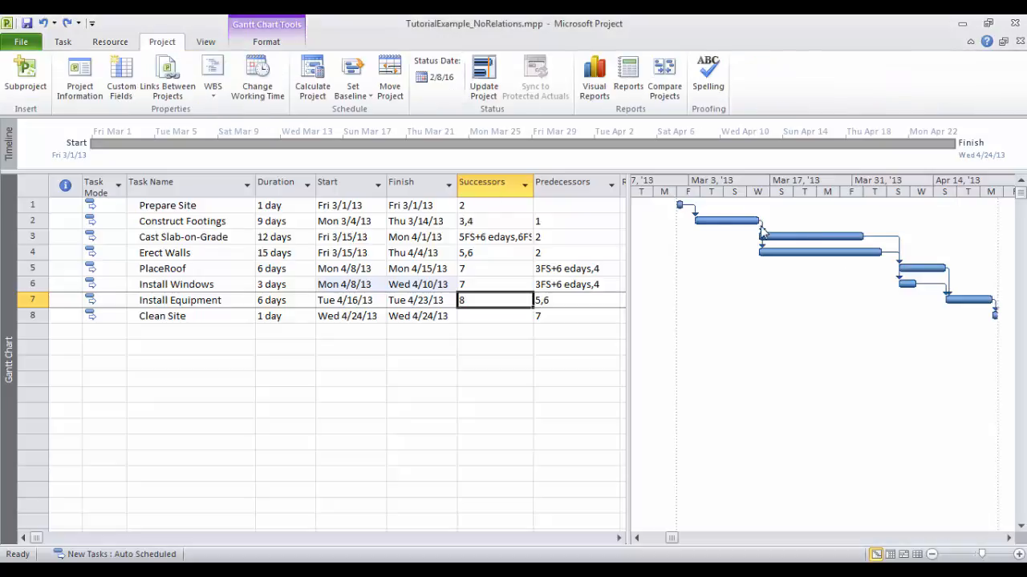
pyautogui.click(85, 80)
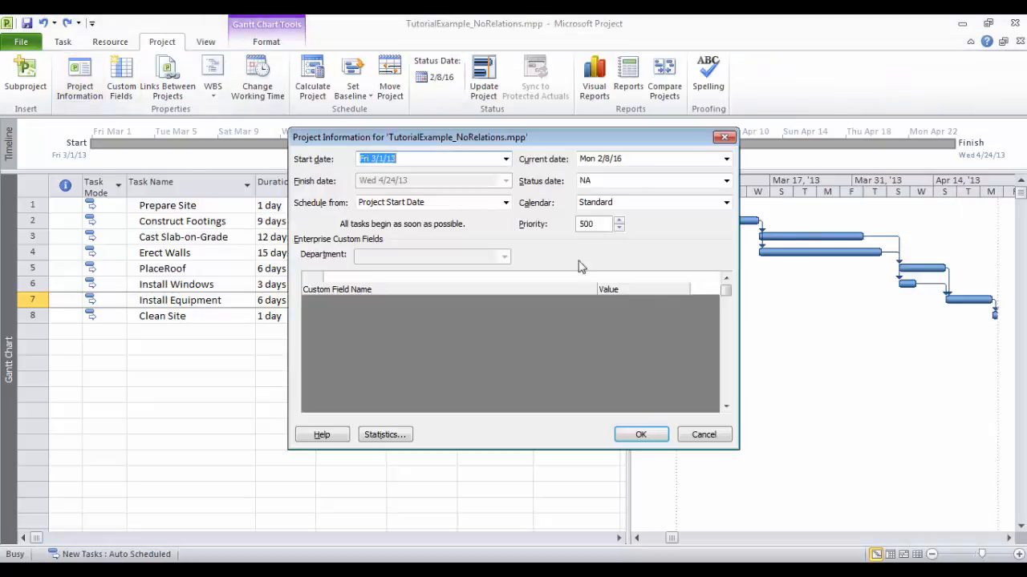
pyautogui.moveTo(556, 137); pyautogui.dragTo(478, 186)
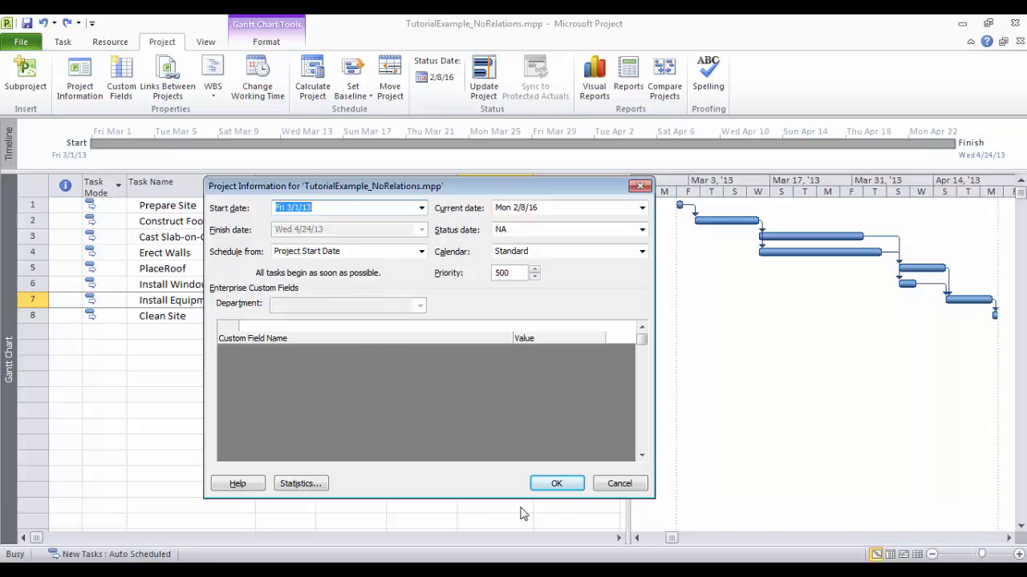
pyautogui.click(557, 484)
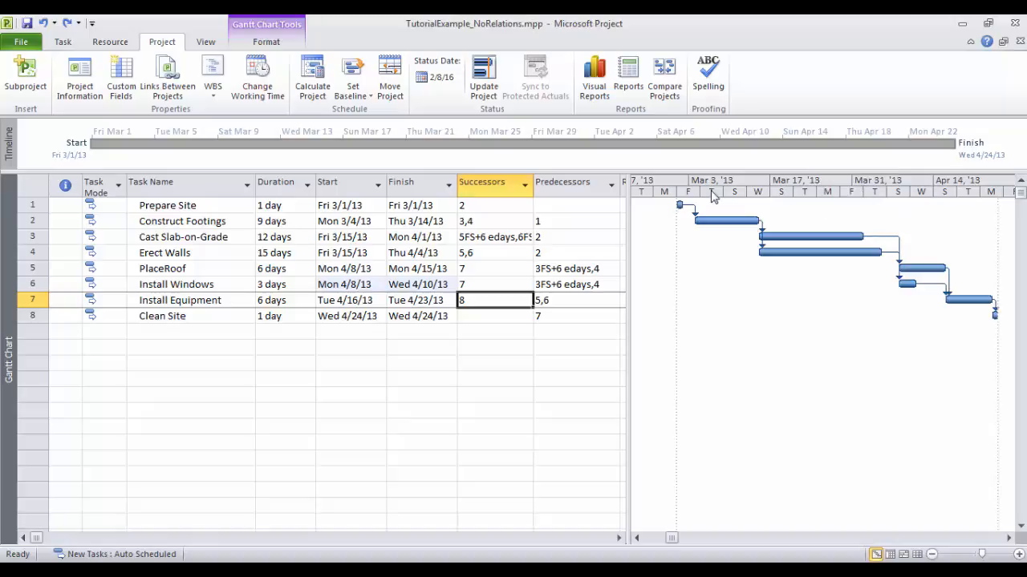
# - Examine the Gantt chart's timescale settings, comparing the number of displayed tiers and the units and labels of the top, middle and bottom tiers
pyautogui.doubleClick(828, 184)
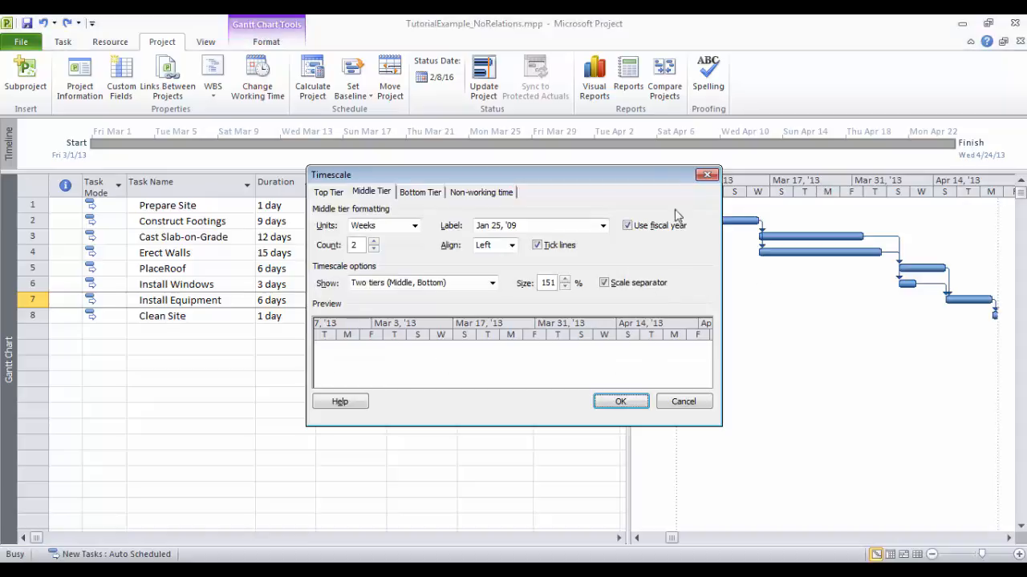
pyautogui.moveTo(645, 173); pyautogui.dragTo(533, 220)
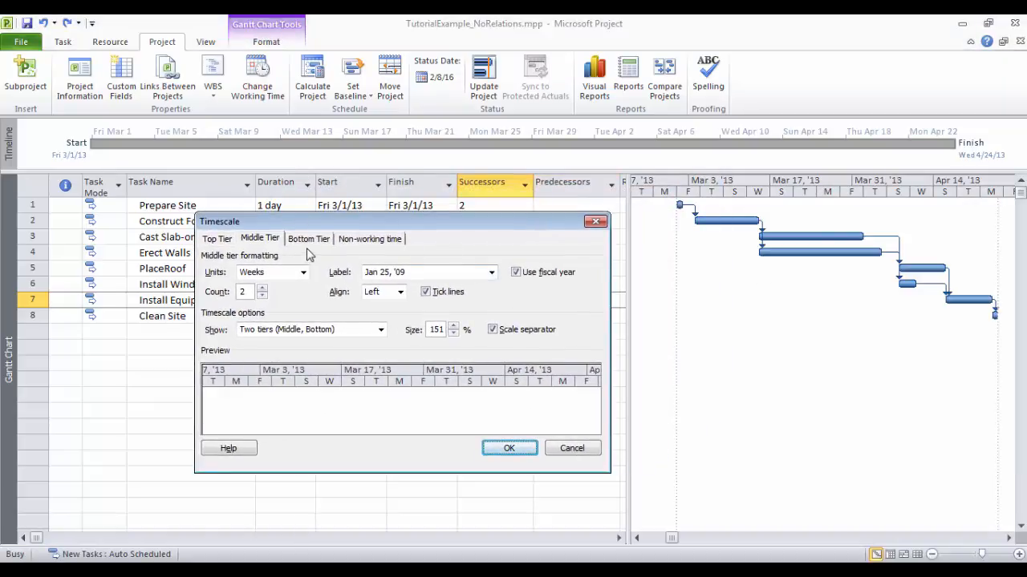
pyautogui.click(380, 330)
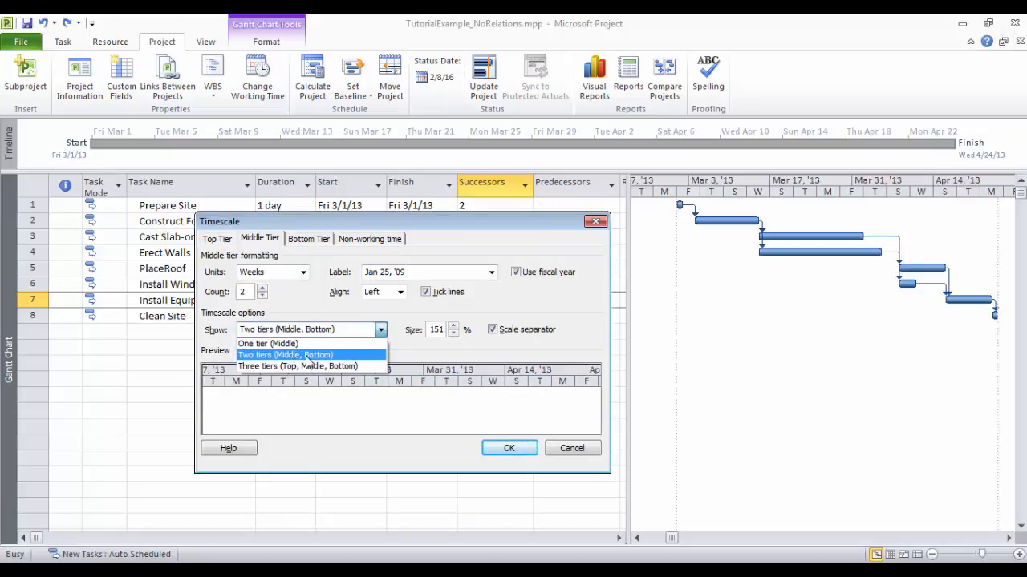
pyautogui.click(307, 361)
pyautogui.click(217, 239)
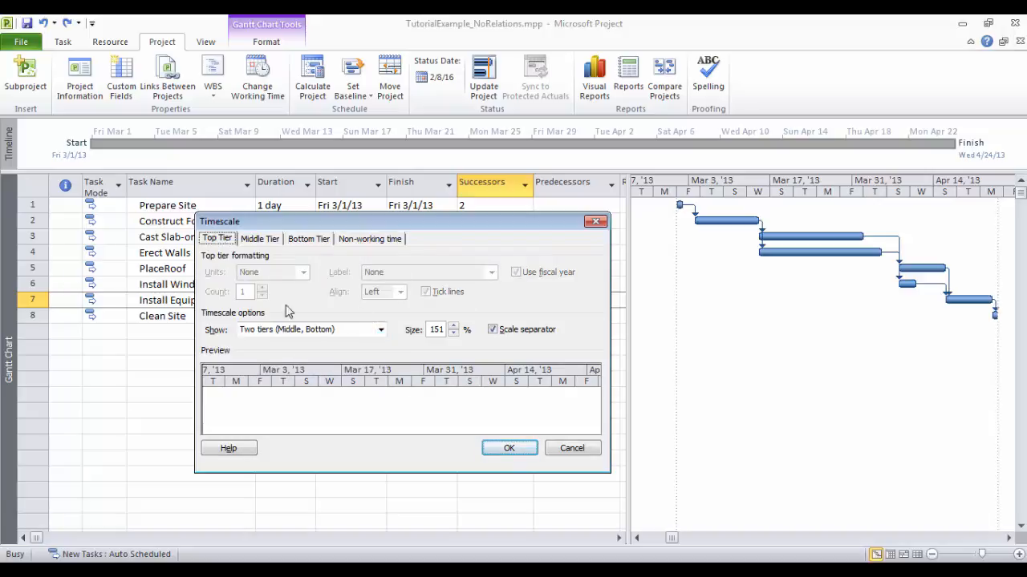
pyautogui.click(243, 240)
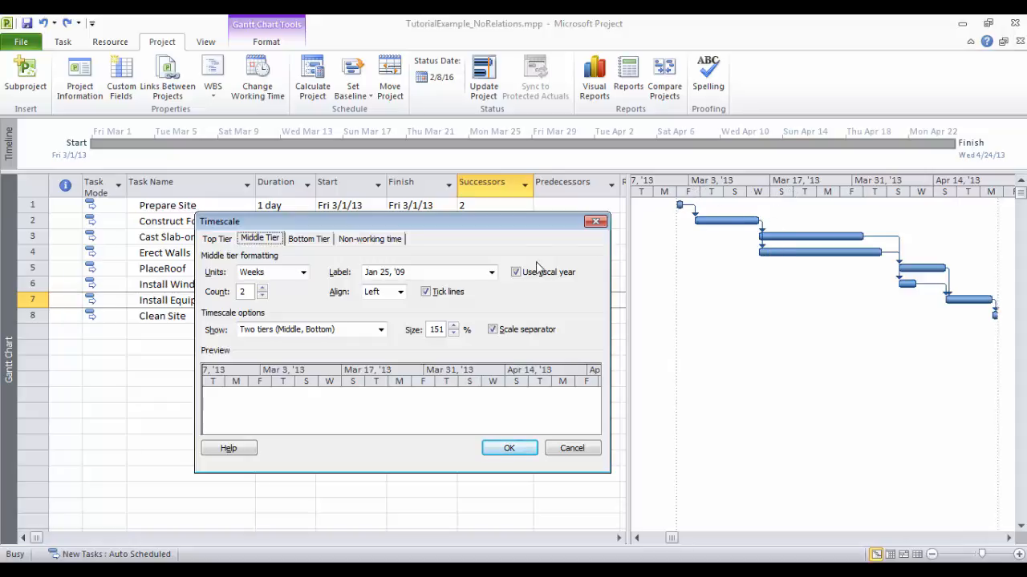
pyautogui.click(309, 242)
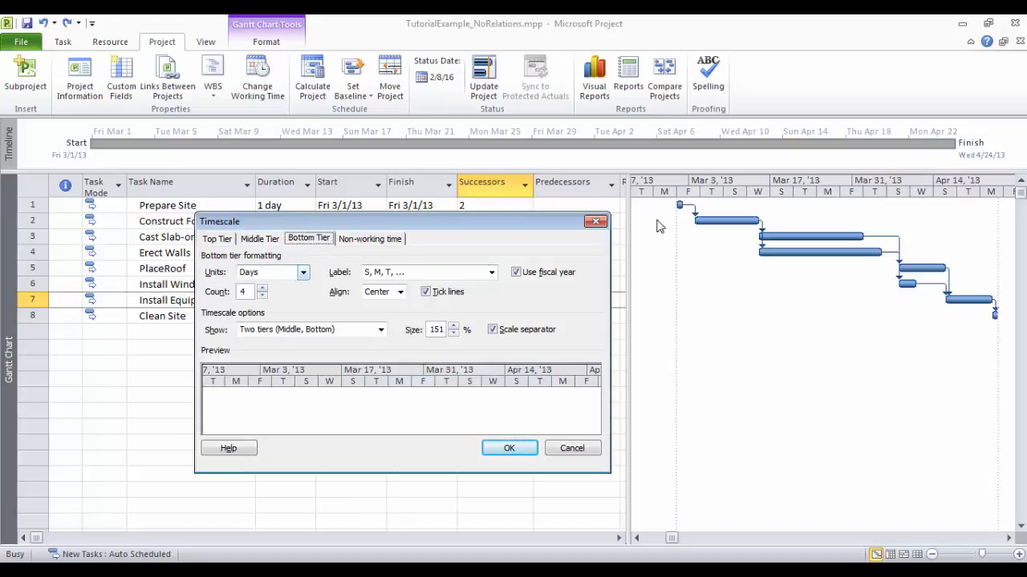
pyautogui.click(262, 240)
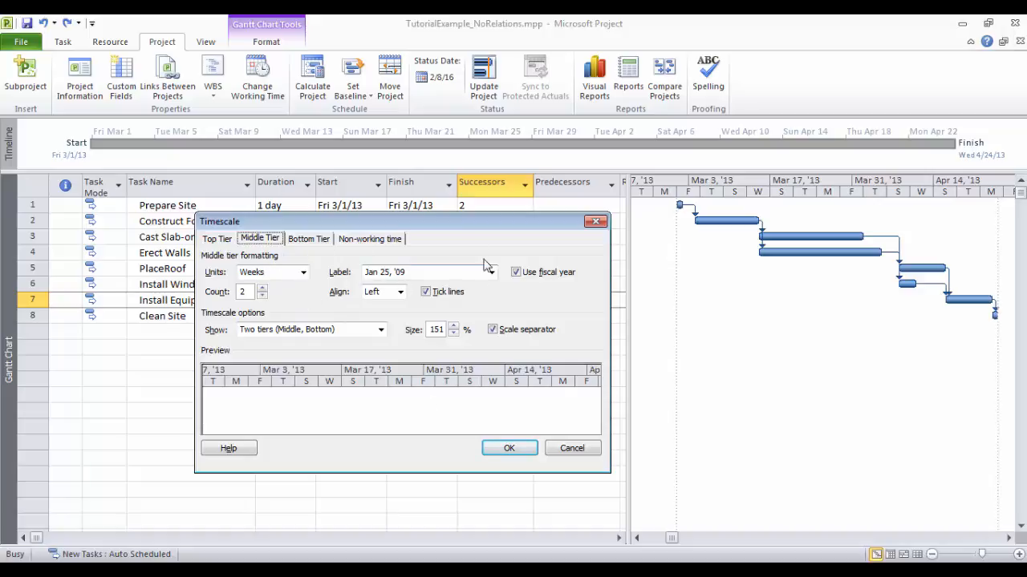
pyautogui.click(218, 239)
pyautogui.click(262, 239)
pyautogui.click(306, 244)
pyautogui.click(250, 240)
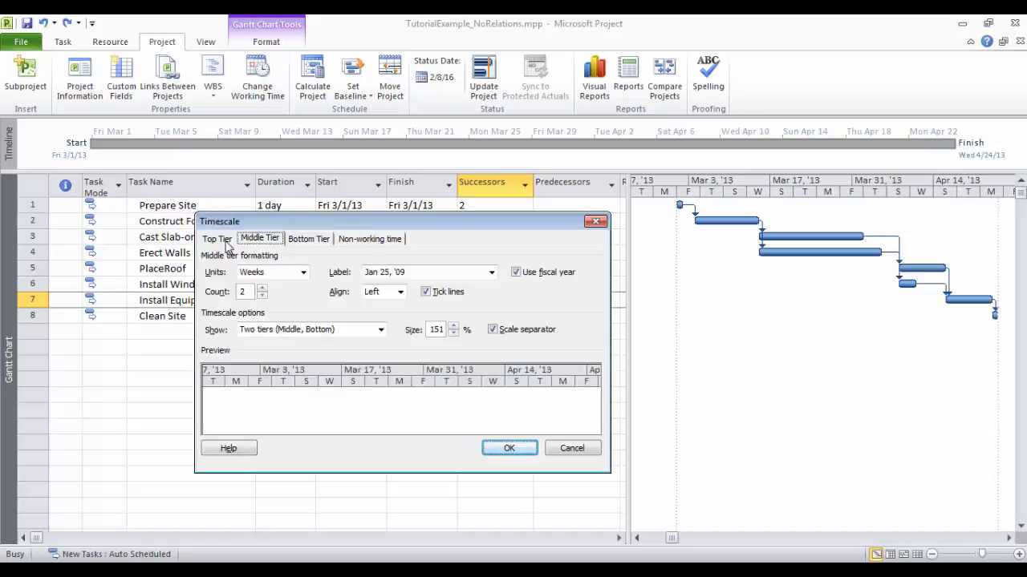
# - Browse the label formats available for the timescale's bottom tier and accept the settings with S, M, T, ... kept
pyautogui.click(300, 243)
pyautogui.click(489, 274)
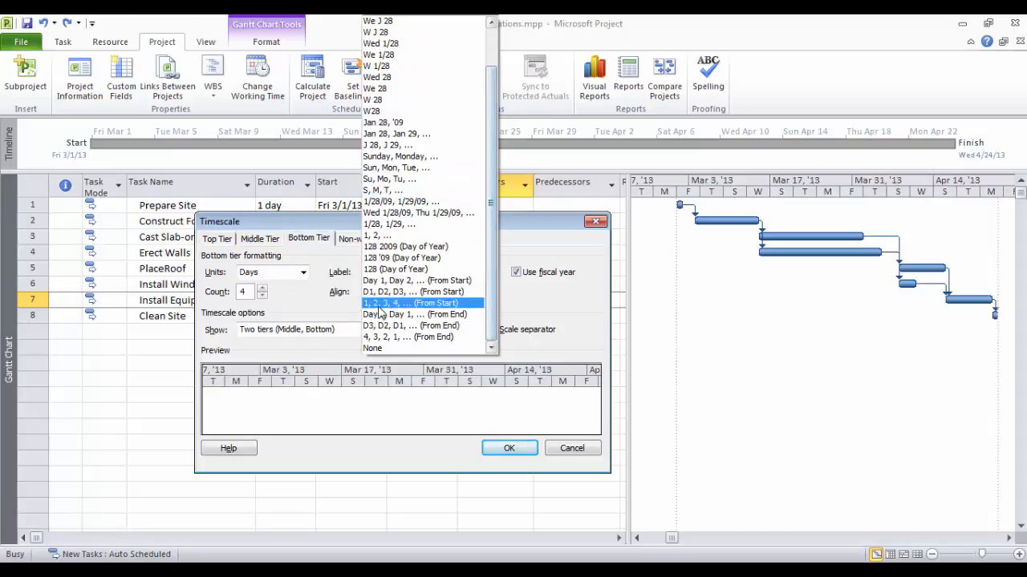
pyautogui.click(576, 311)
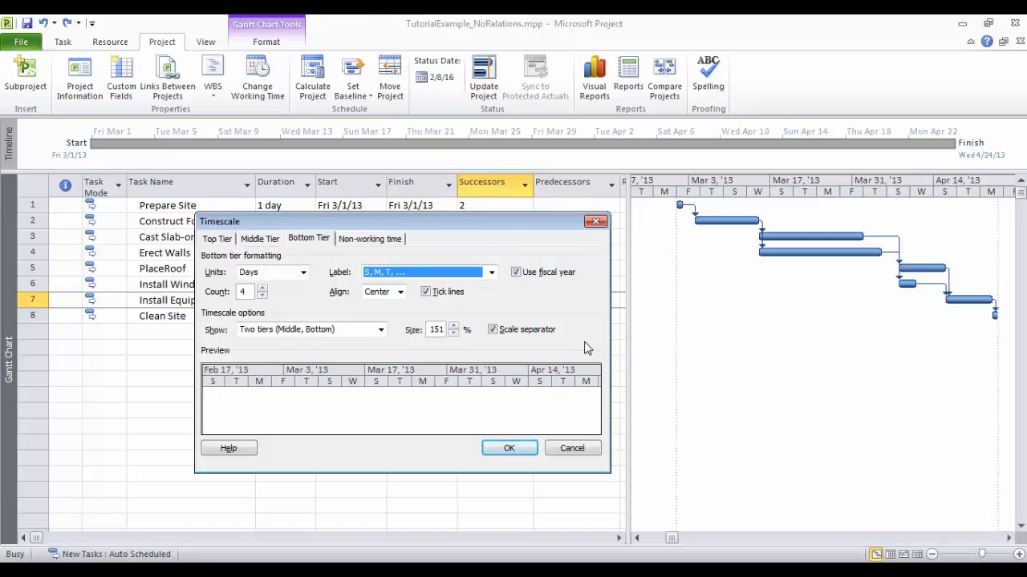
pyautogui.click(535, 451)
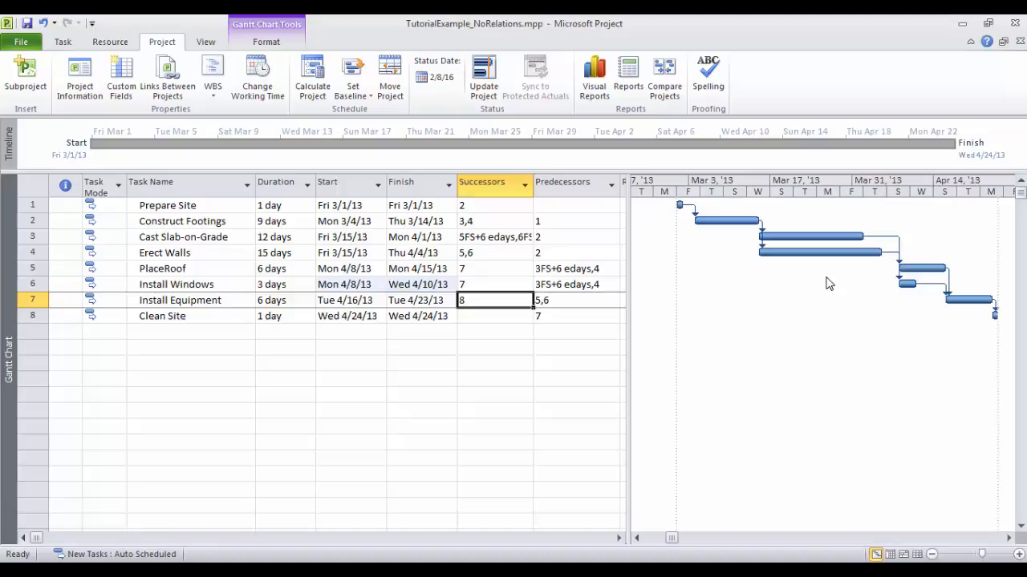
# - Narrow the task table so that it ends after the Successors column and fit the entire project in the widened Gantt chart
pyautogui.scroll(1, 829, 284)
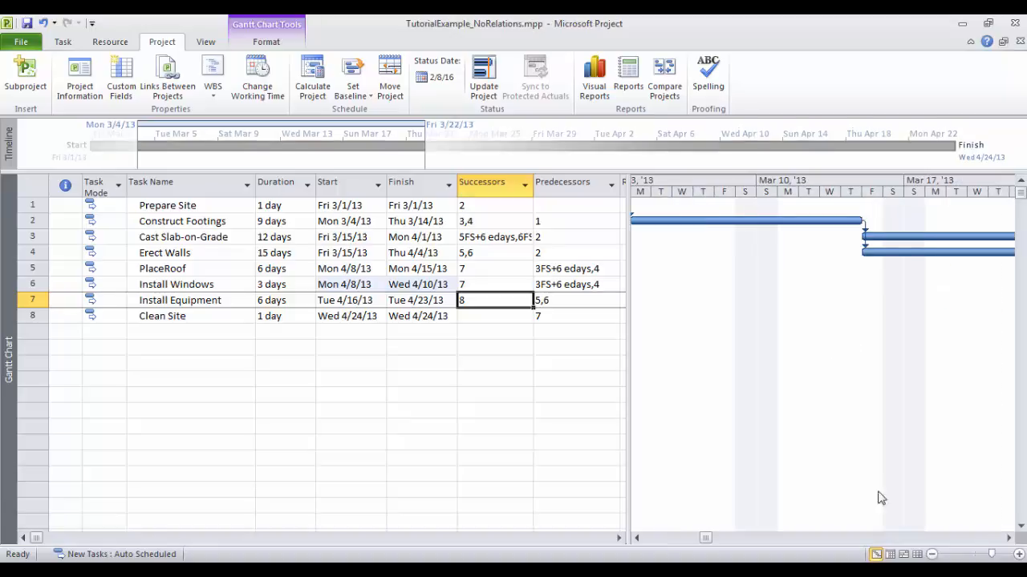
pyautogui.click(636, 538)
pyautogui.moveTo(618, 440); pyautogui.dragTo(609, 414)
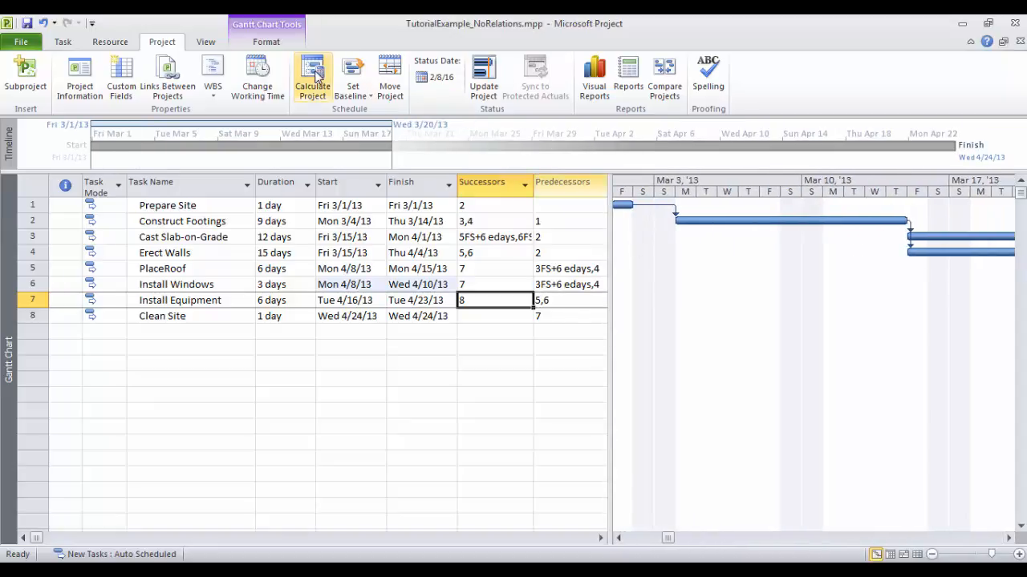
pyautogui.click(205, 43)
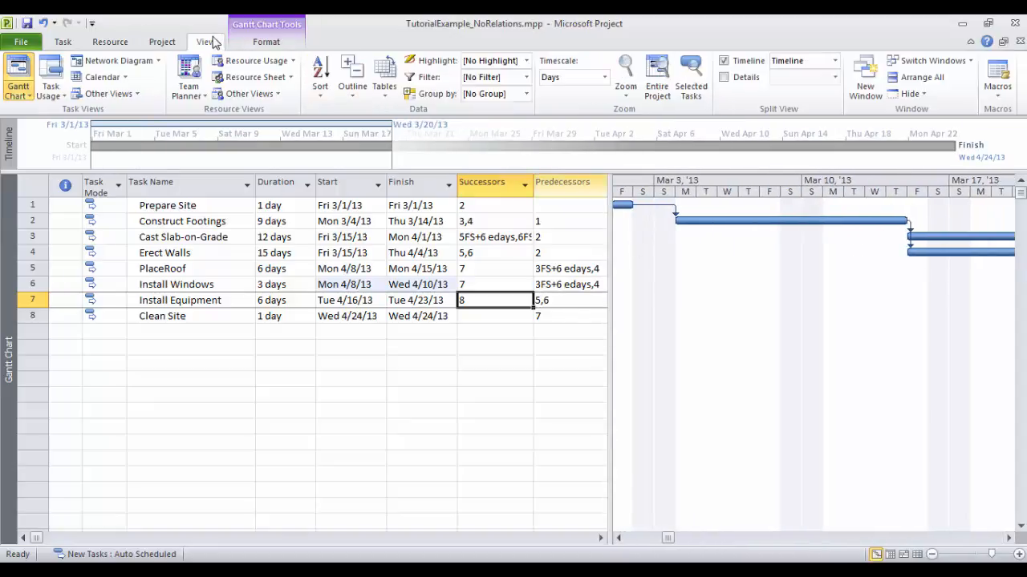
pyautogui.click(657, 90)
pyautogui.moveTo(609, 308); pyautogui.dragTo(535, 305)
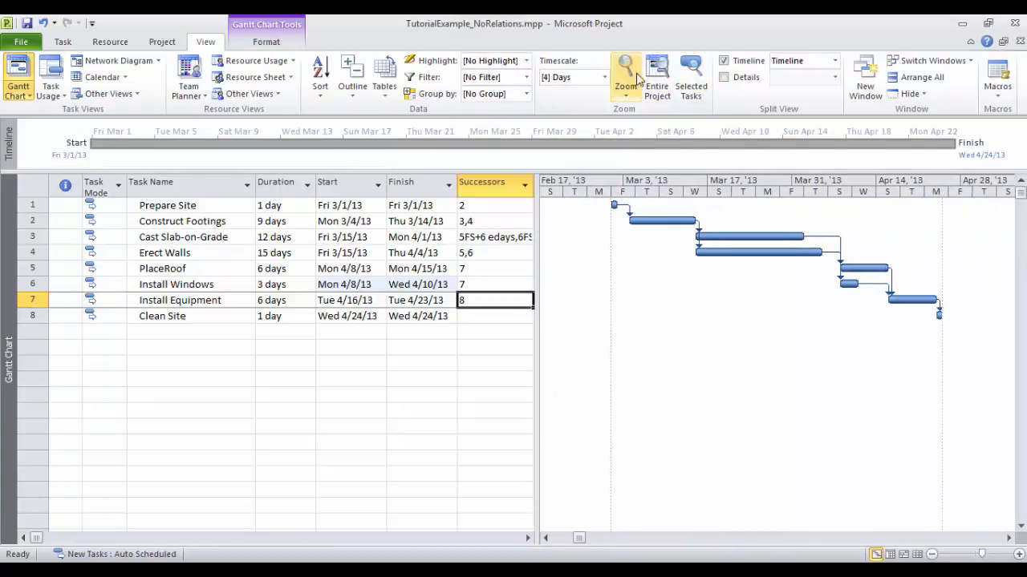
pyautogui.click(662, 78)
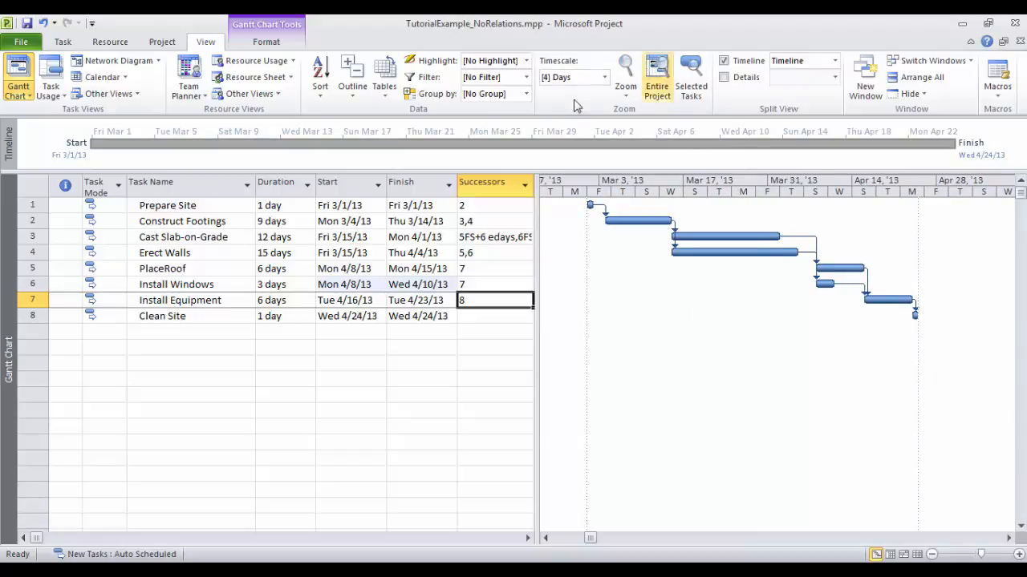
# - Review the Gantt chart's zoom options, inspect the bars at a daily timescale and fit the entire project again
pyautogui.click(624, 88)
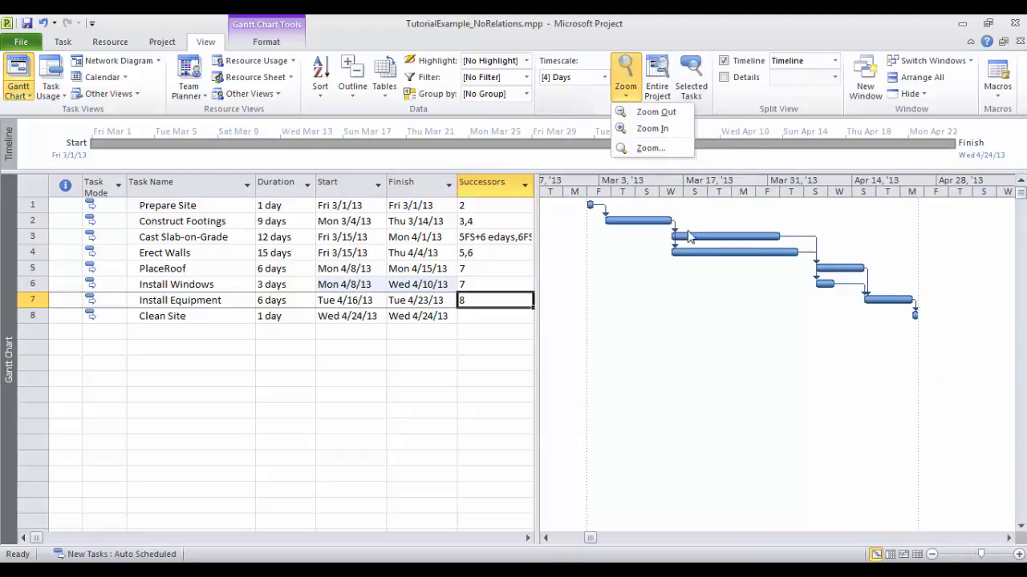
pyautogui.click(661, 148)
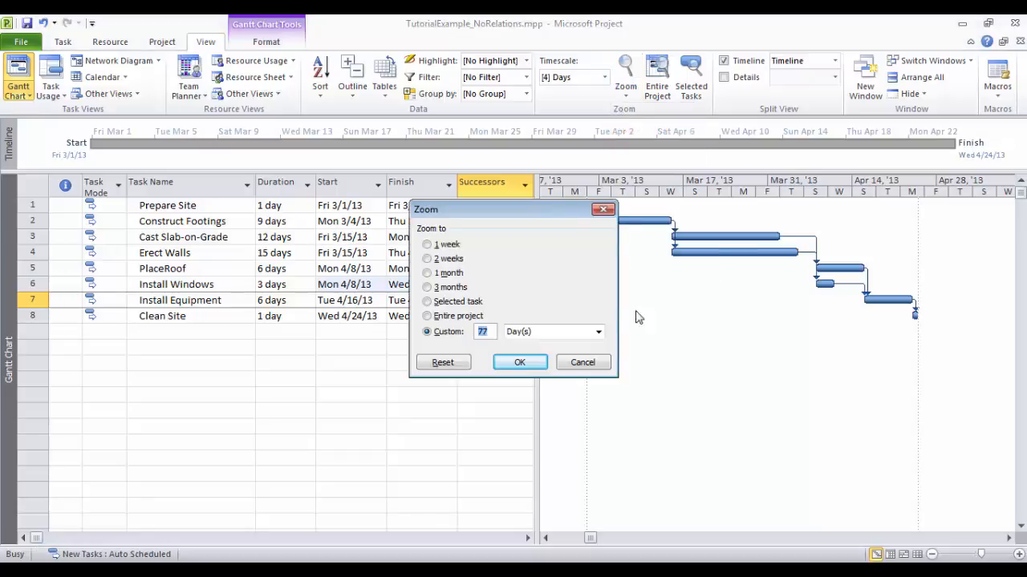
pyautogui.click(580, 362)
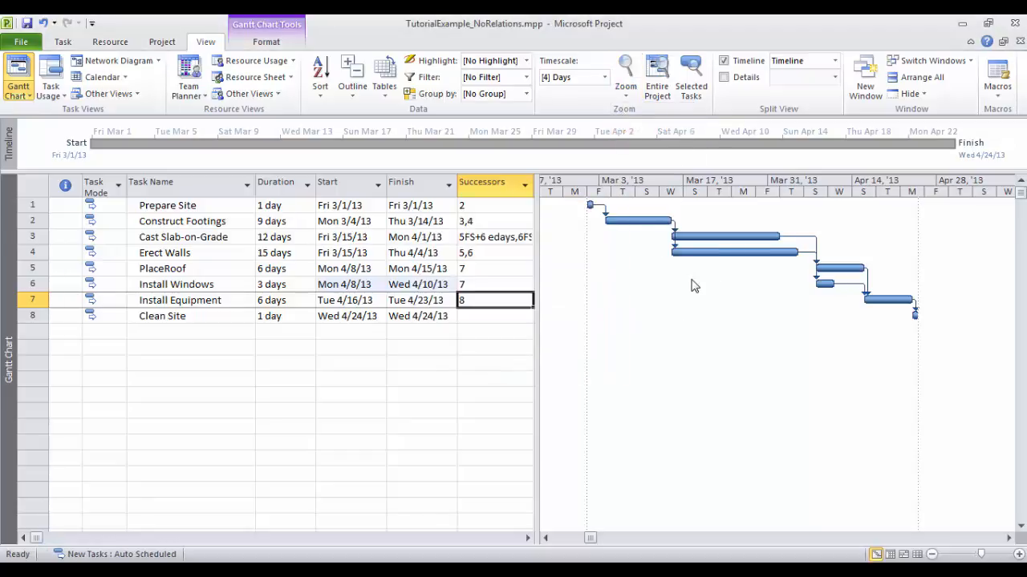
pyautogui.scroll(2, 695, 285)
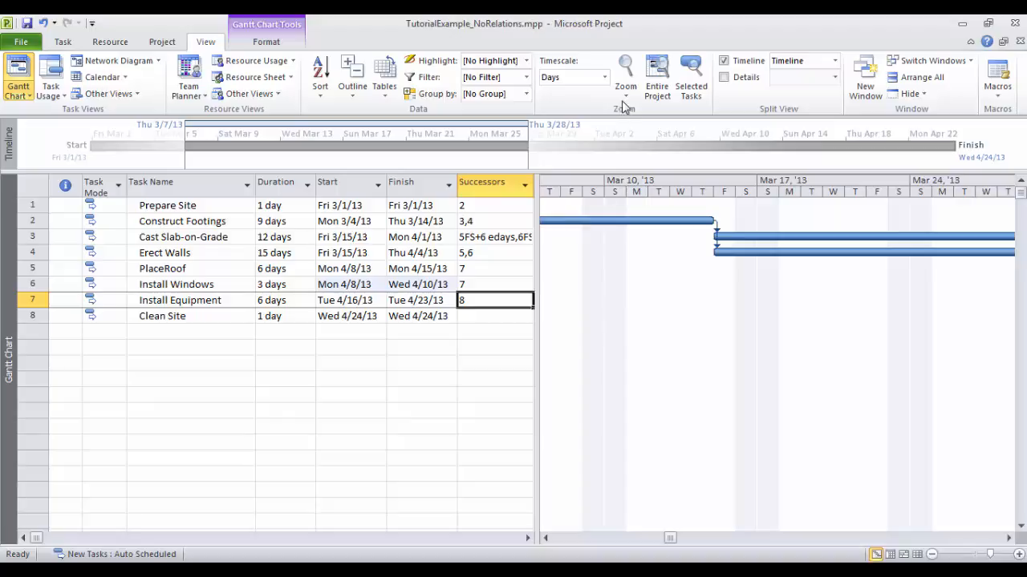
pyautogui.click(668, 67)
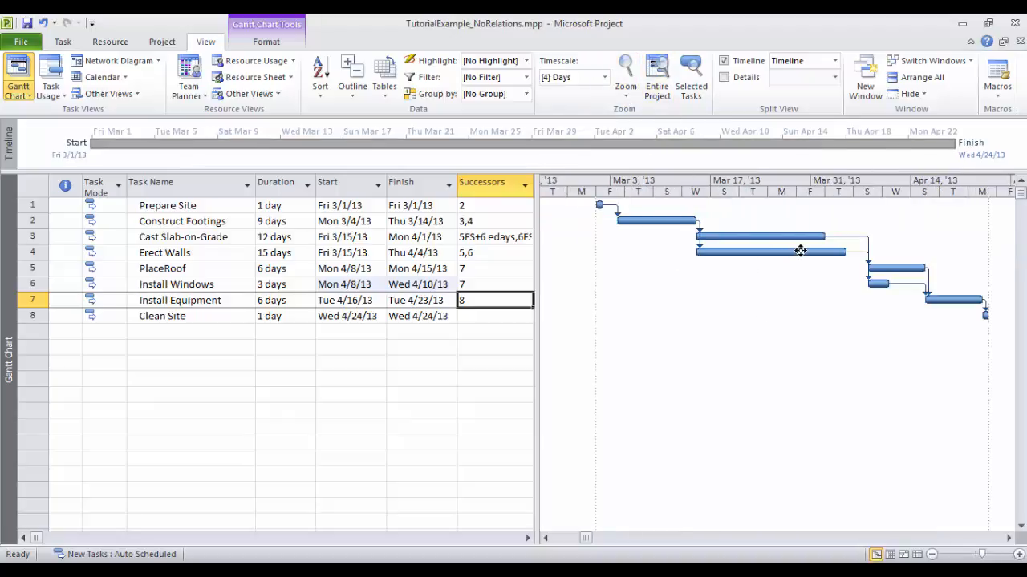
# - Insert an empty row above Split in the Gantt chart's bar styles
pyautogui.moveTo(800, 251)
pyautogui.rightClick(749, 303)
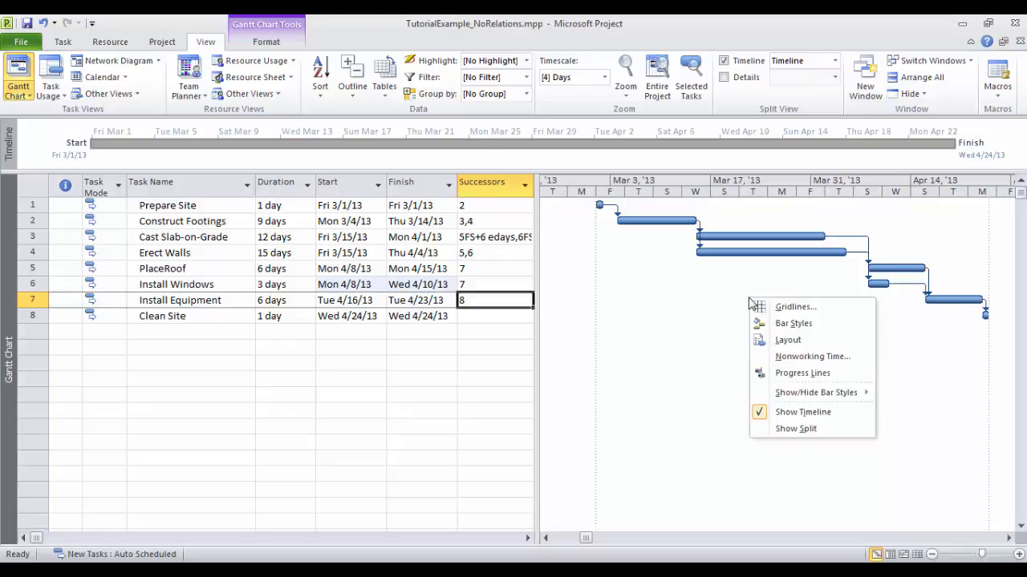
pyautogui.click(810, 332)
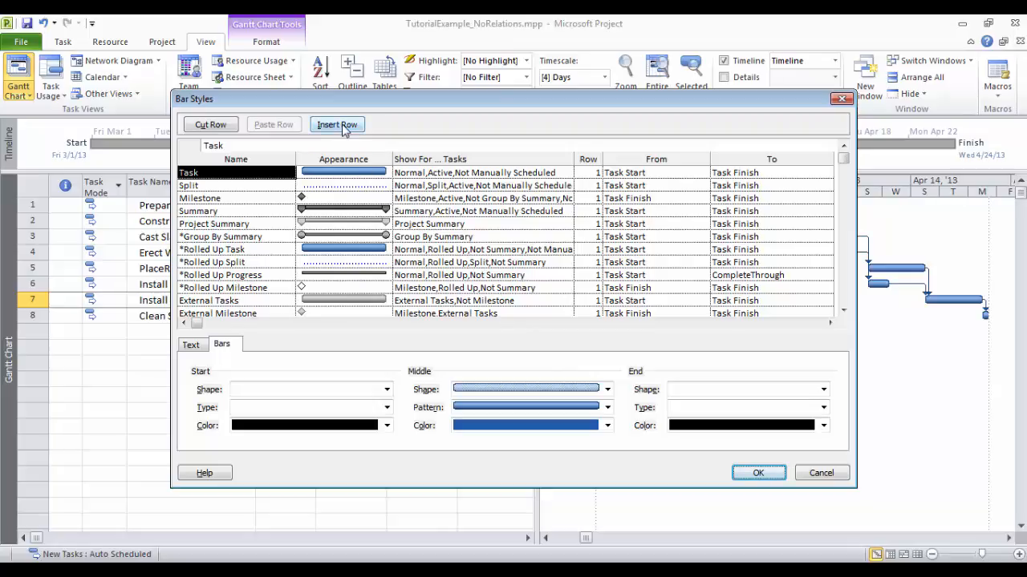
pyautogui.click(194, 186)
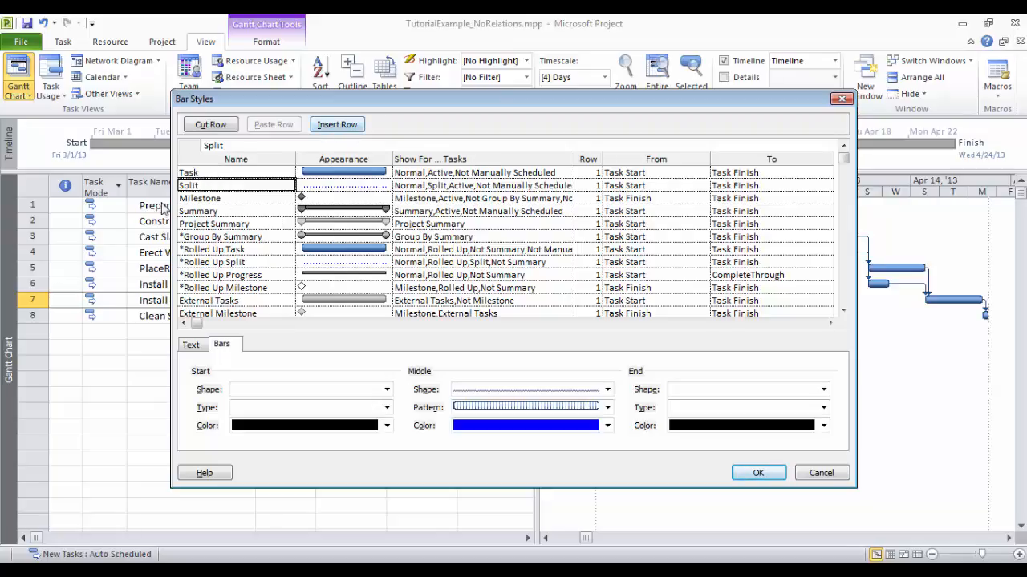
pyautogui.click(338, 128)
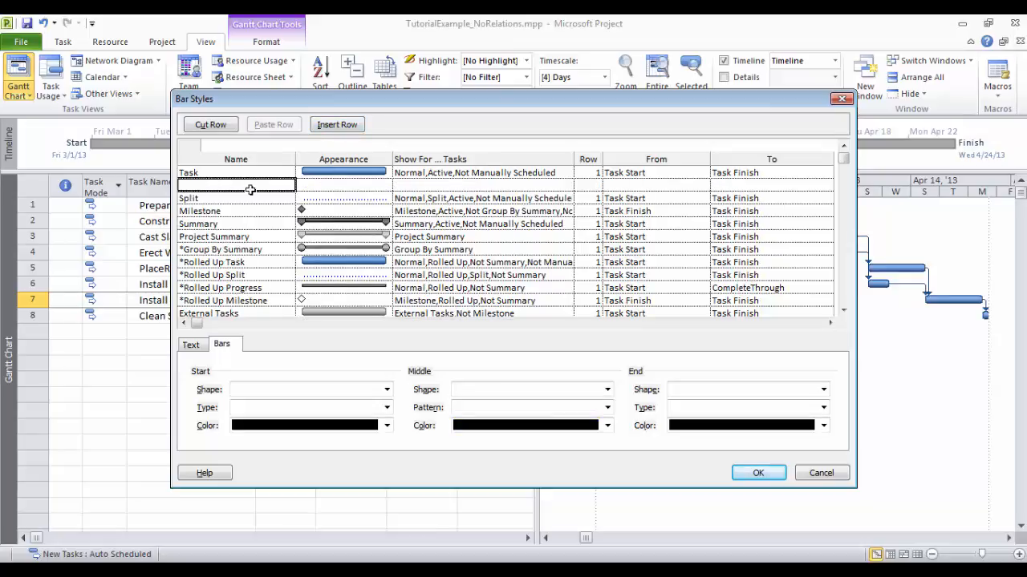
# - Name the new bar style CriticL Activity
pyautogui.write('CriticL aCT')
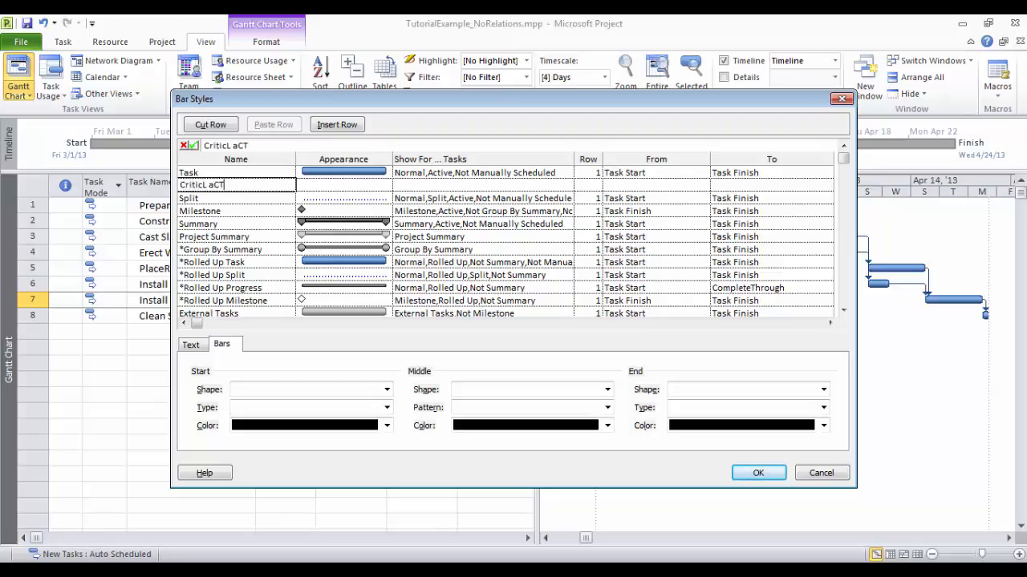
pyautogui.press('BackSpace')
pyautogui.press('BackSpace')
pyautogui.press('BackSpace')
pyautogui.press('BackSpace')
pyautogui.press('BackSpace')
pyautogui.press('BackSpace')
pyautogui.press('BackSpace')
pyautogui.write('Activi')
# - Give the CriticL Activity style a red middle bar shown for Critical tasks and accept the bar styles
pyautogui.click(388, 188)
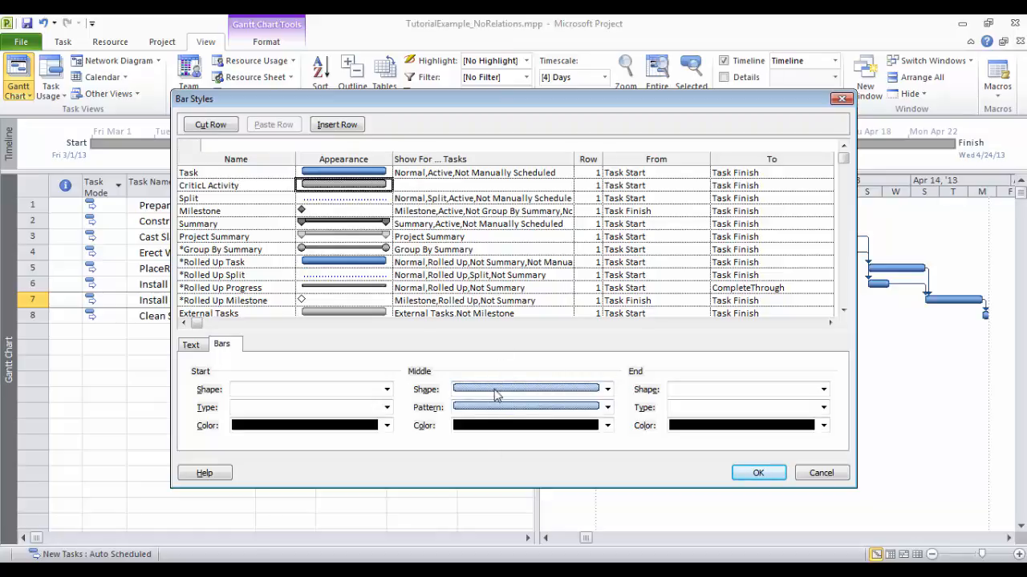
pyautogui.click(608, 426)
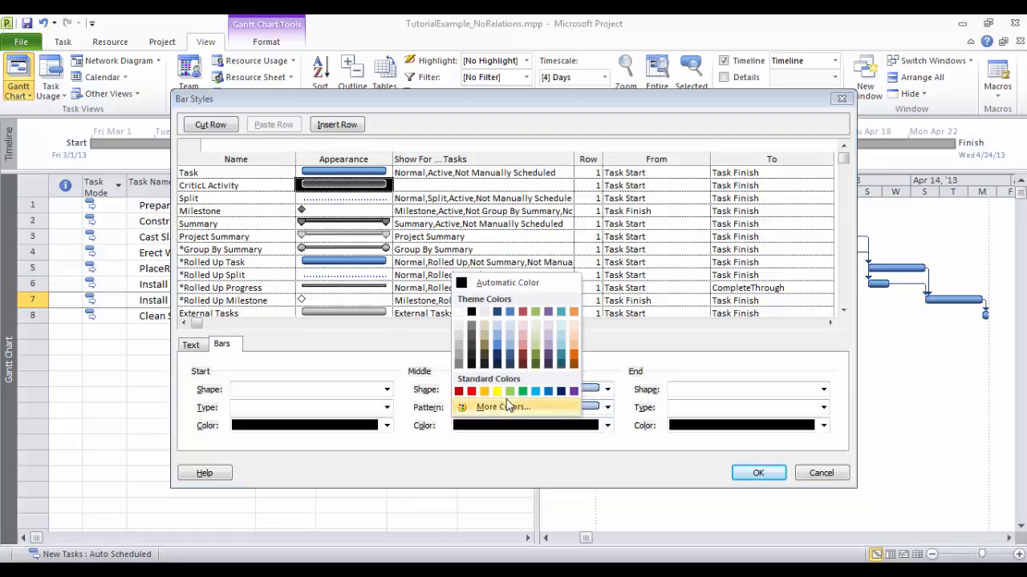
pyautogui.click(474, 393)
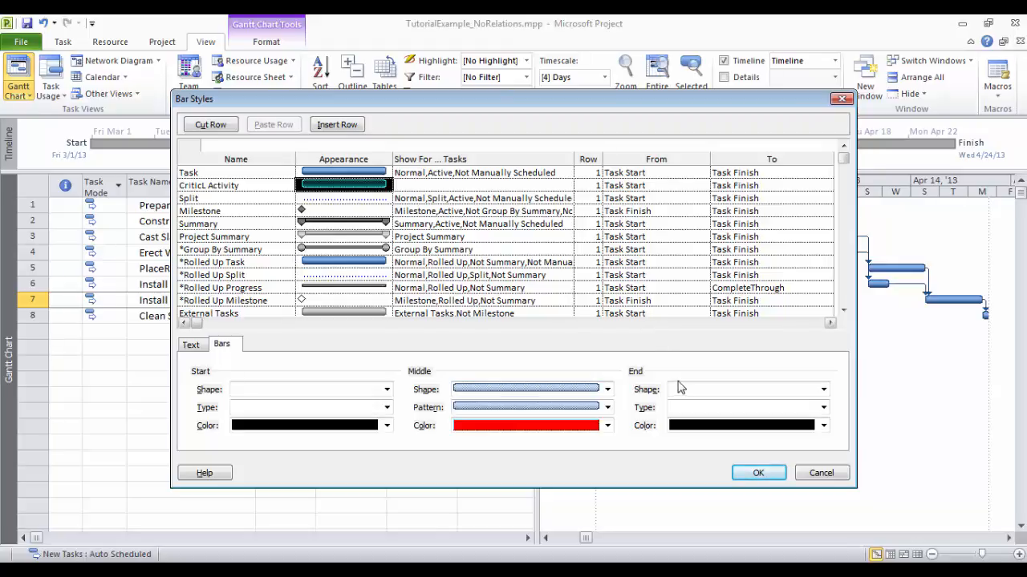
pyautogui.click(413, 185)
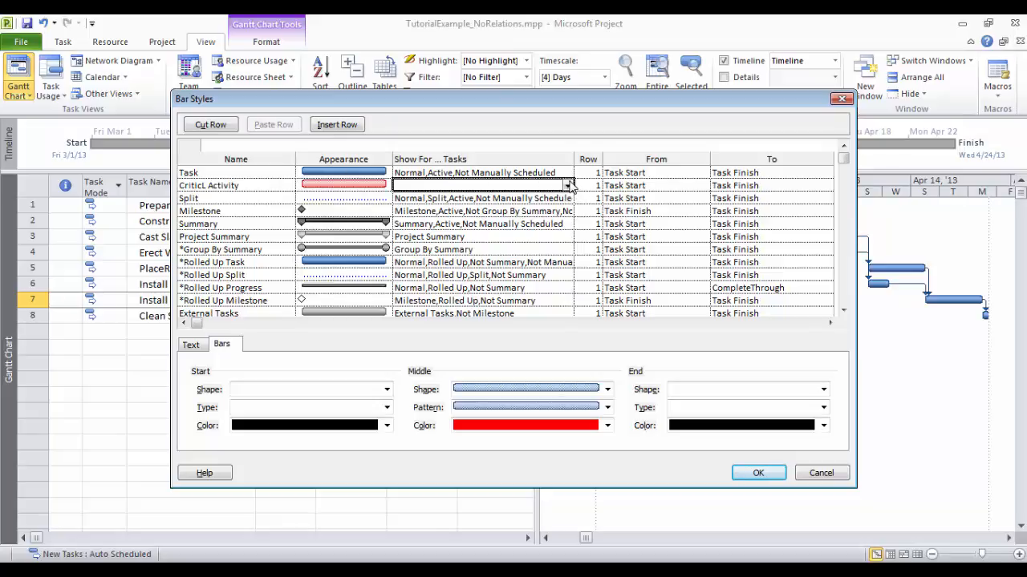
pyautogui.click(567, 186)
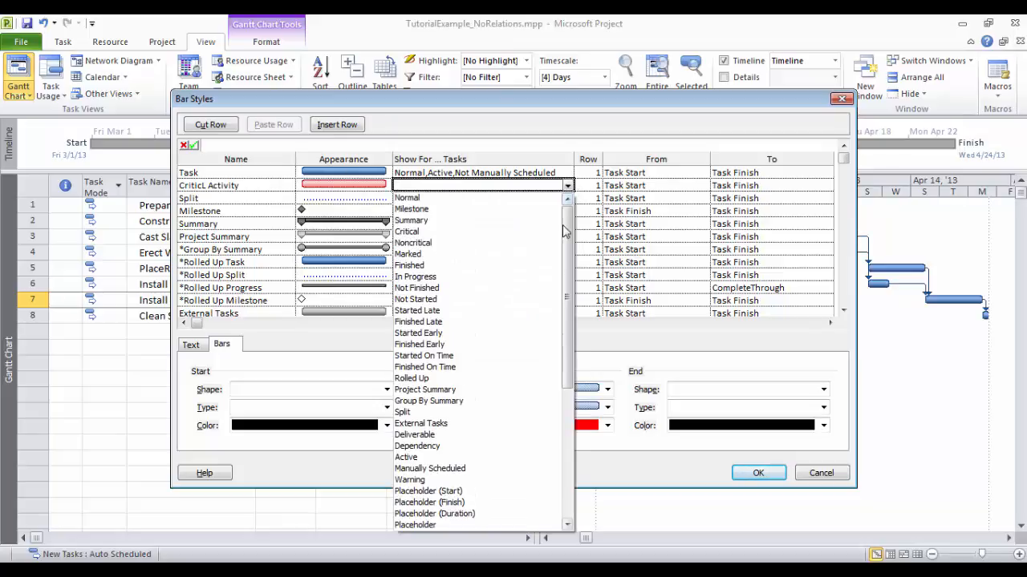
pyautogui.click(420, 233)
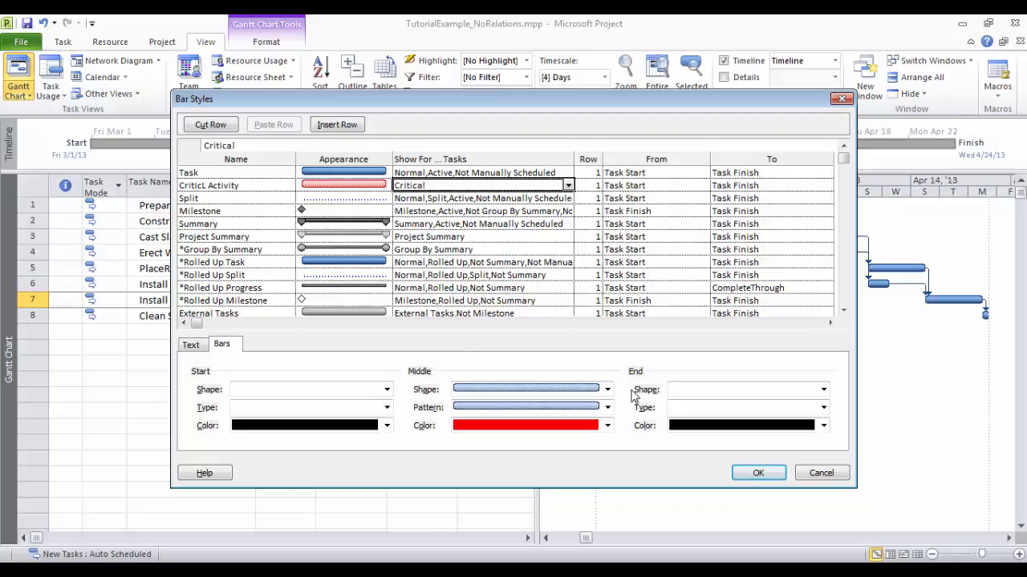
pyautogui.click(759, 473)
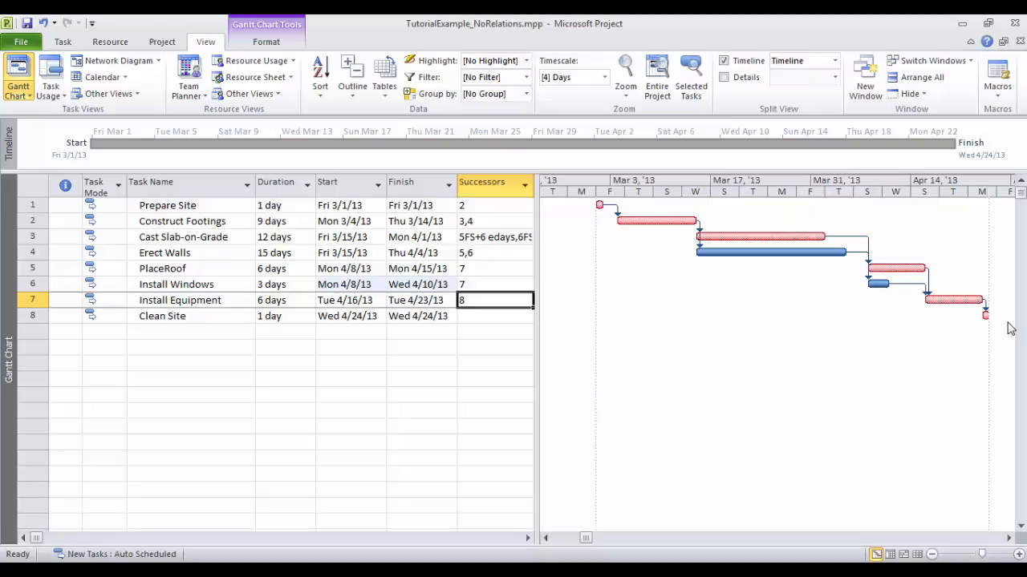
# - Move the Task bar style below CriticL Activity, remove the extra empty row and accept the reordered bar styles
pyautogui.rightClick(728, 327)
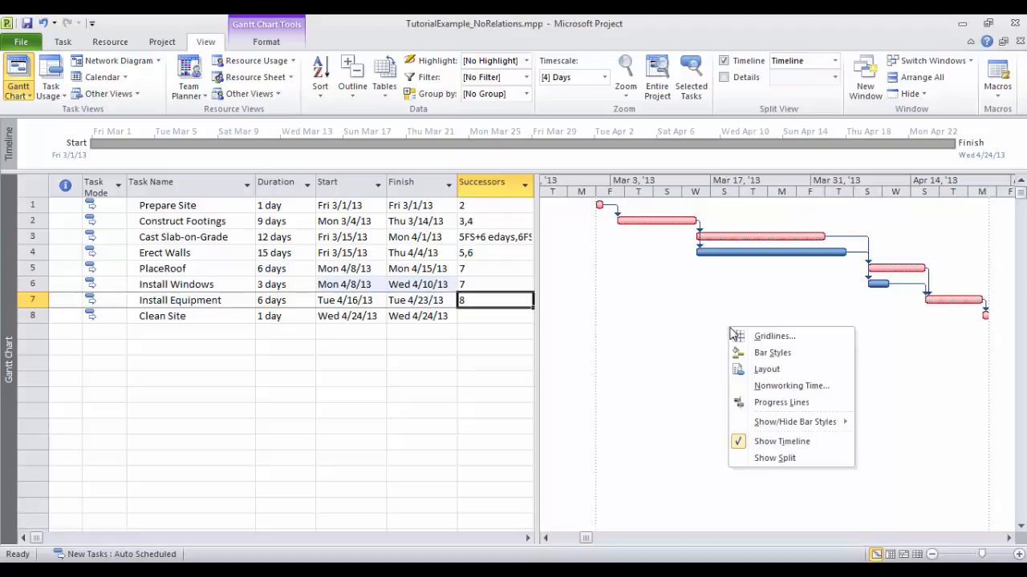
pyautogui.click(772, 353)
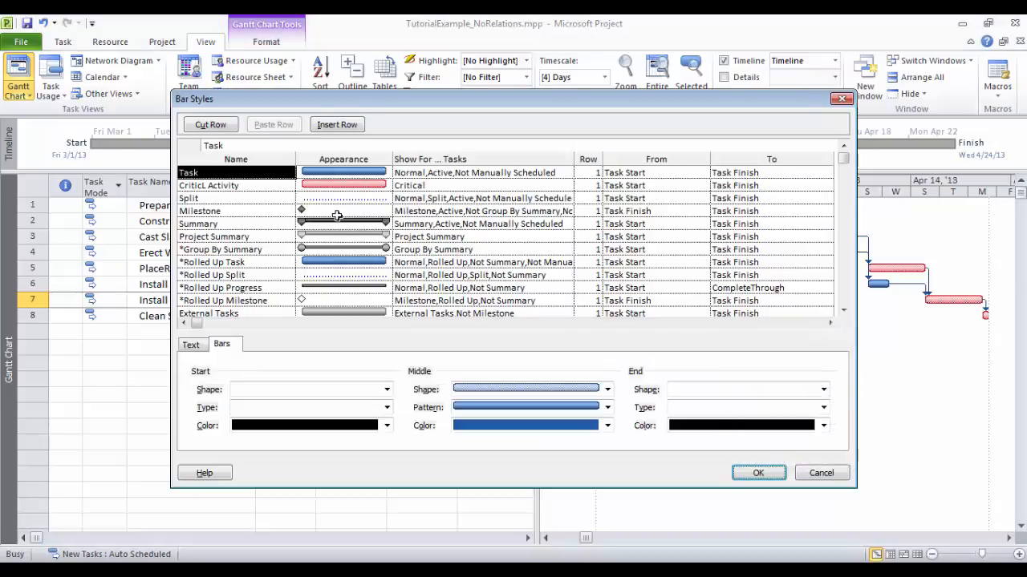
pyautogui.click(235, 187)
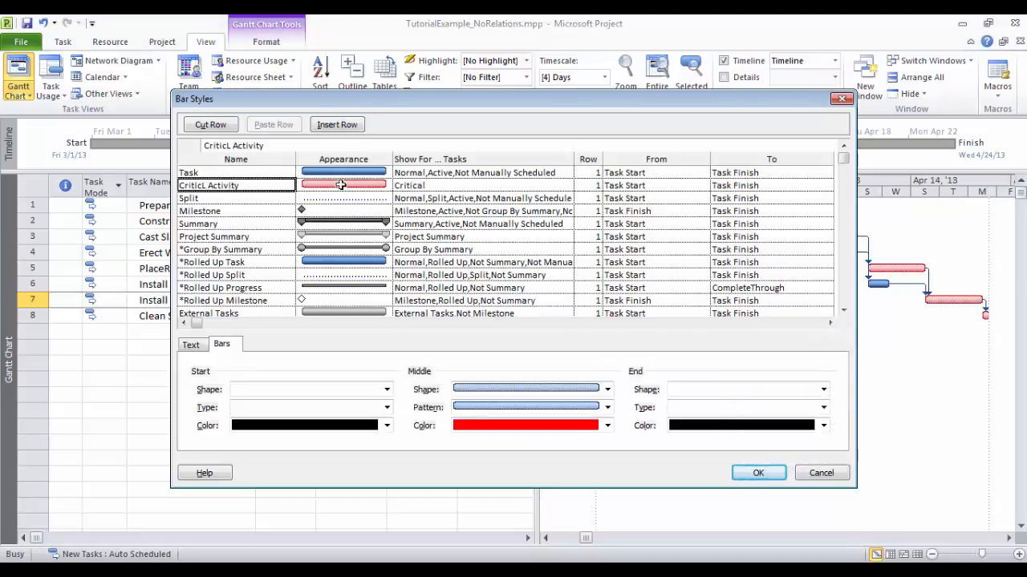
pyautogui.click(202, 173)
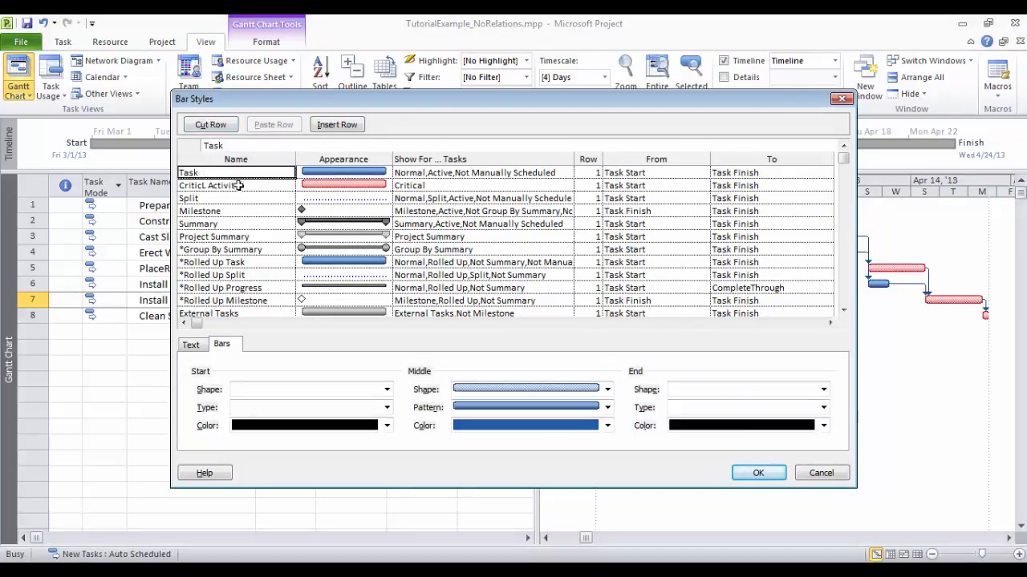
pyautogui.click(209, 126)
pyautogui.click(197, 184)
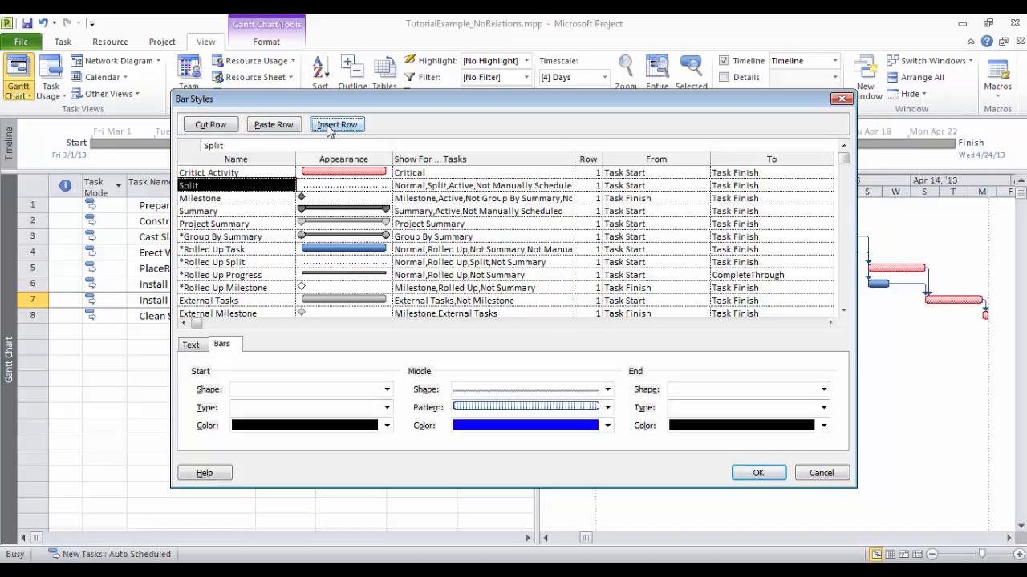
pyautogui.click(335, 125)
pyautogui.click(268, 126)
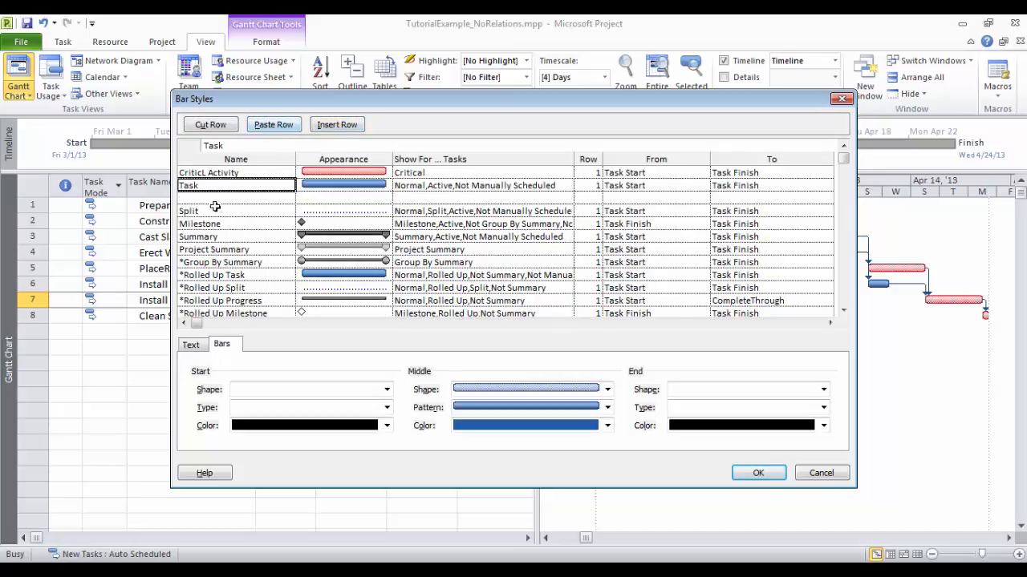
pyautogui.click(221, 128)
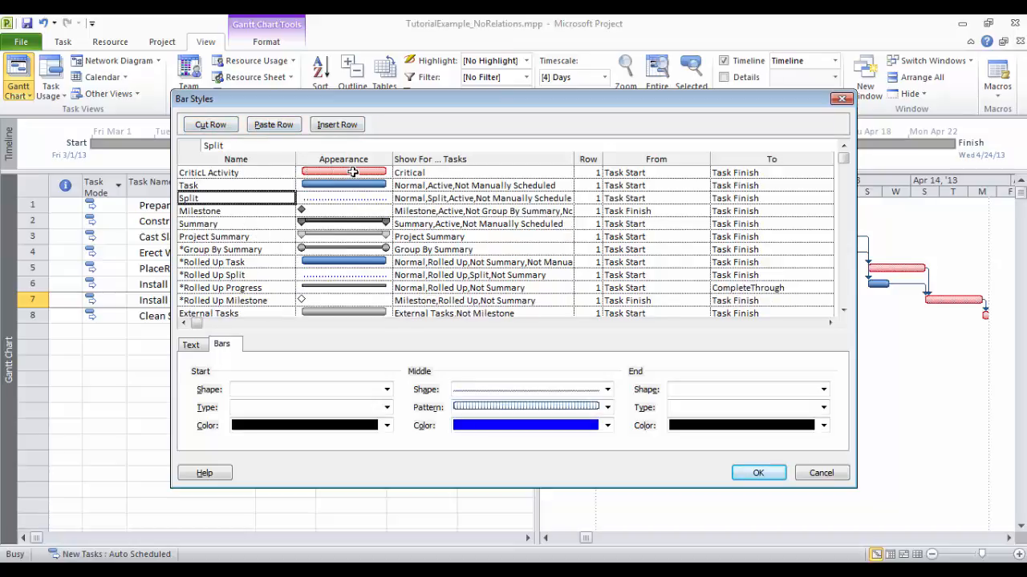
pyautogui.click(760, 474)
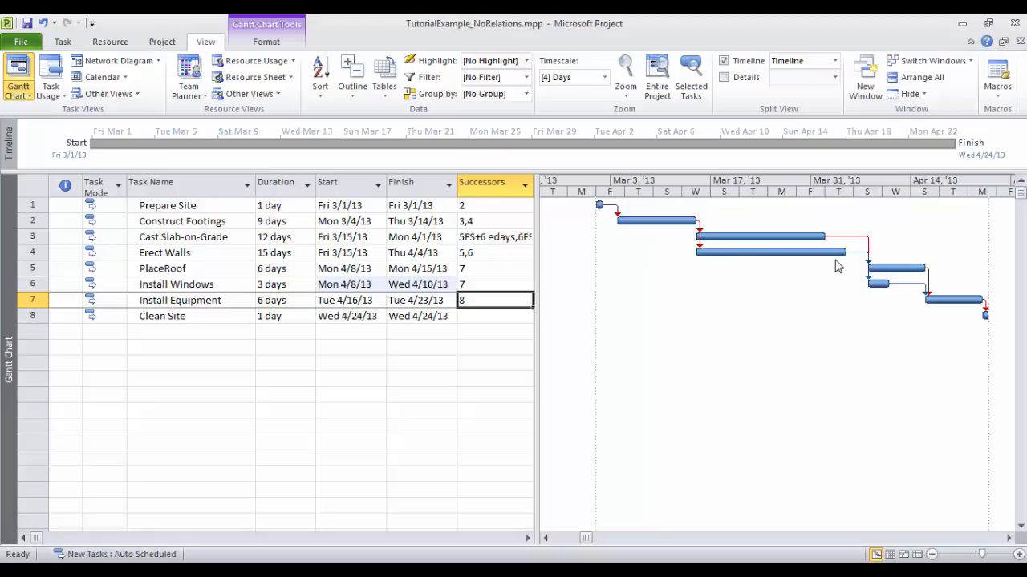
# - Move the Task bar style back above CriticL Activity and accept the bar styles
pyautogui.rightClick(707, 279)
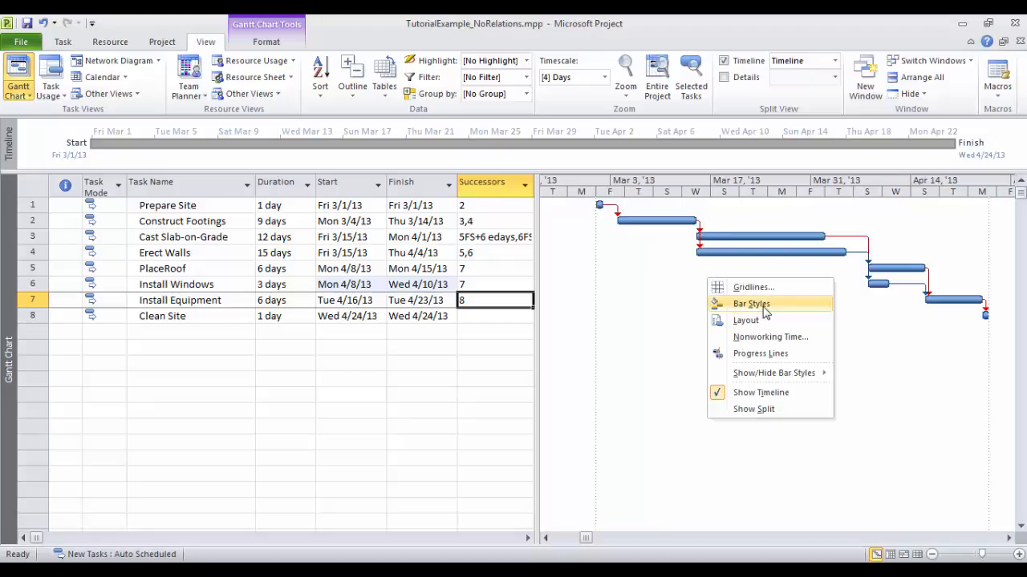
pyautogui.click(769, 305)
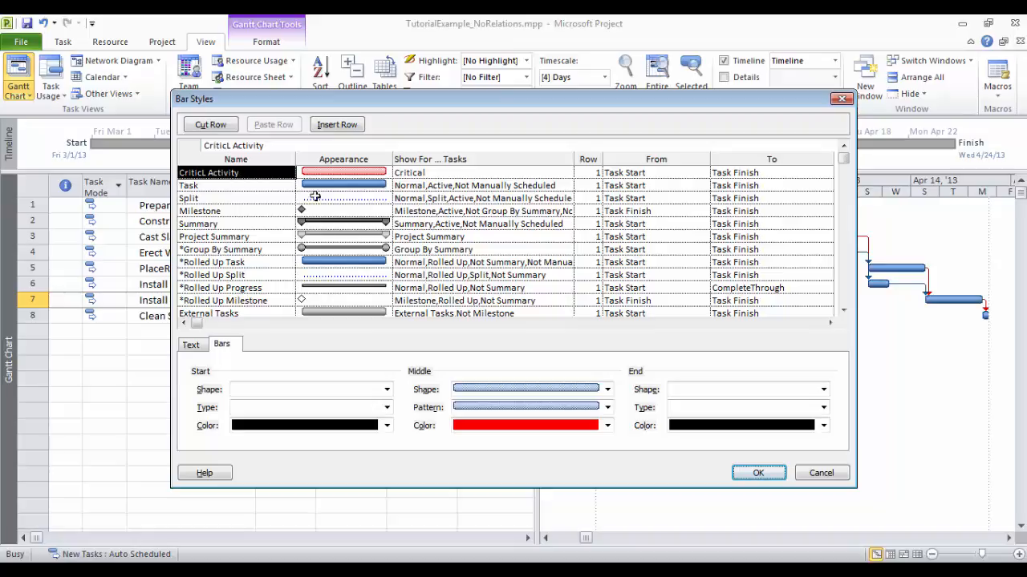
pyautogui.click(218, 188)
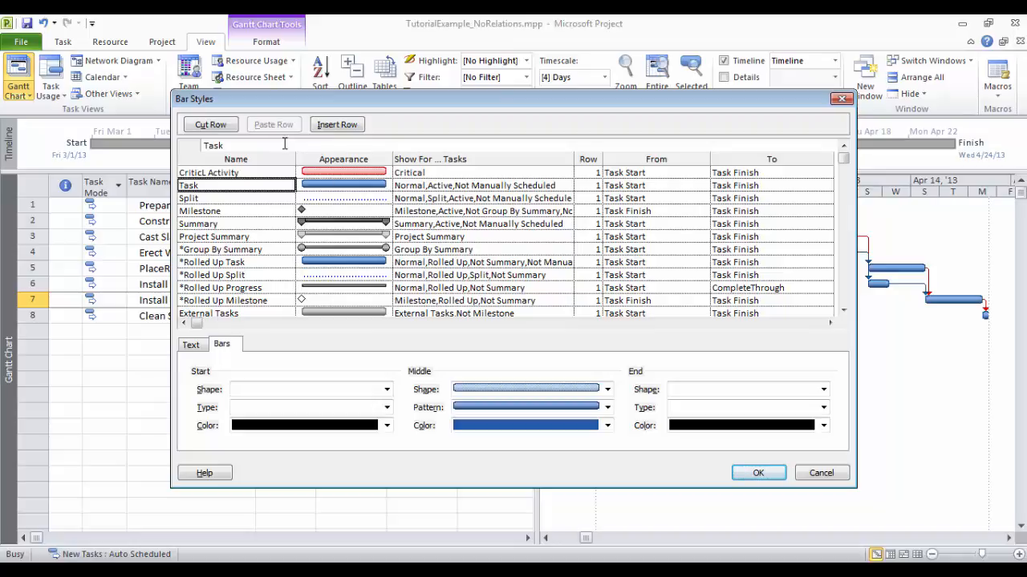
pyautogui.click(210, 125)
pyautogui.click(204, 175)
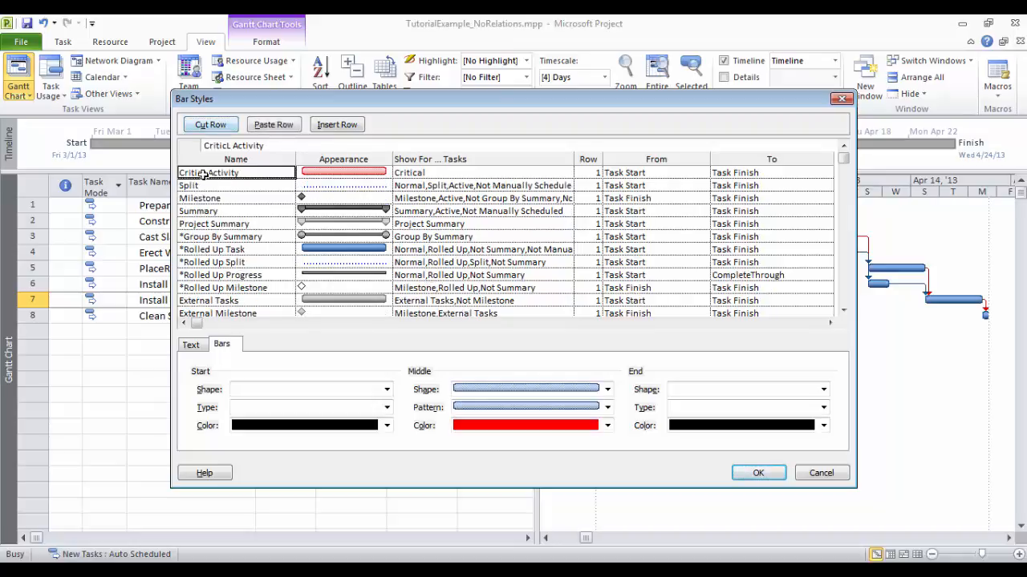
pyautogui.click(286, 128)
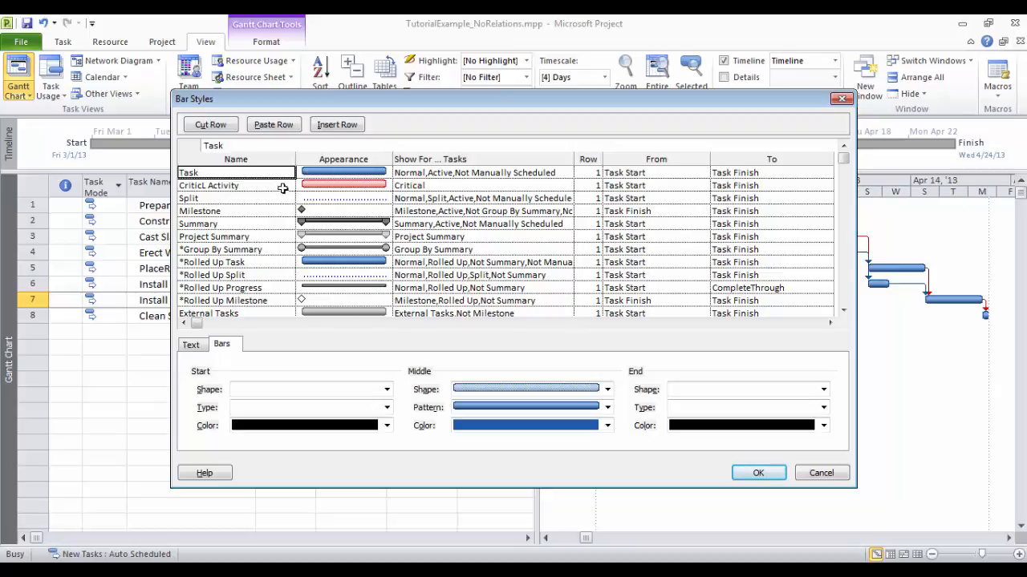
pyautogui.click(757, 472)
# - Examine the project in the Network Diagram view and return to the Gantt Chart view
pyautogui.moveTo(928, 277)
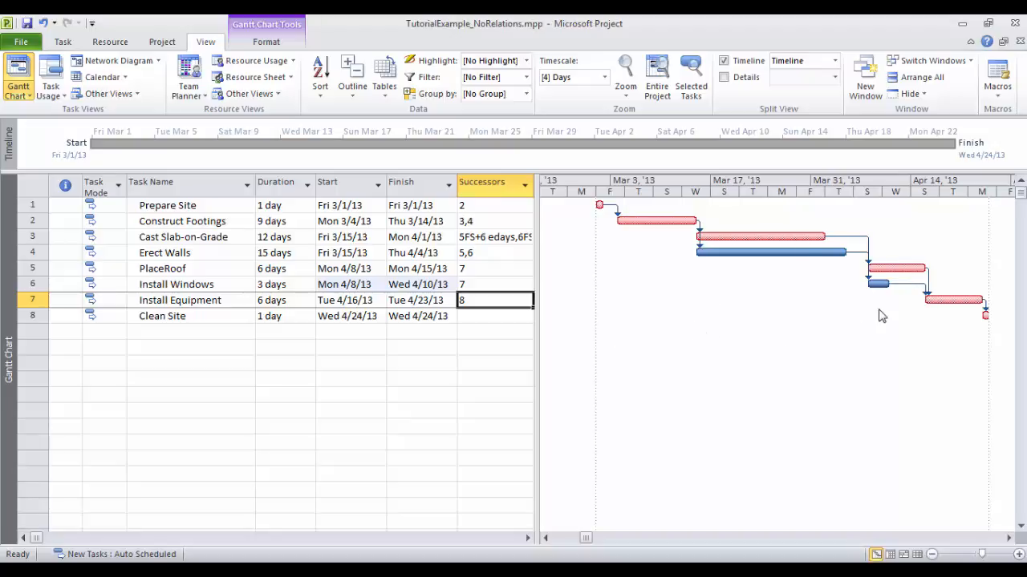
pyautogui.click(20, 97)
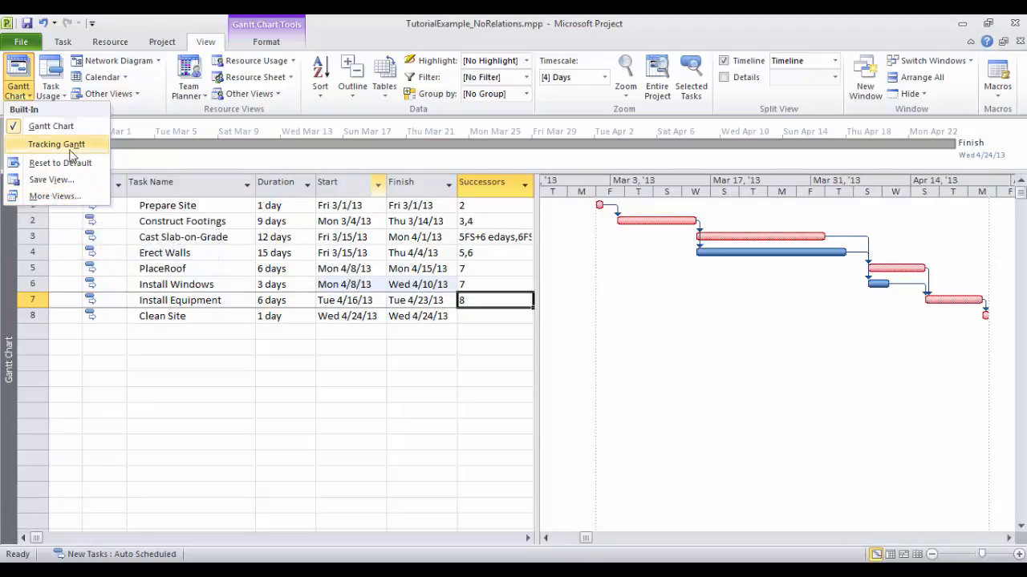
pyautogui.click(57, 197)
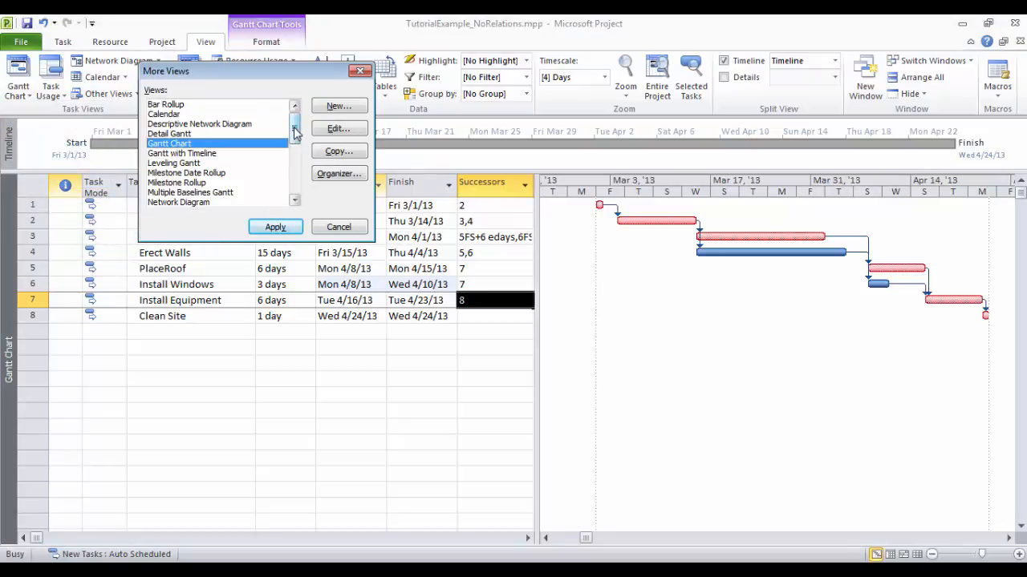
pyautogui.moveTo(297, 128)
pyautogui.mouseDown()
pyautogui.moveTo(297, 183)
pyautogui.moveTo(299, 140)
pyautogui.mouseUp()
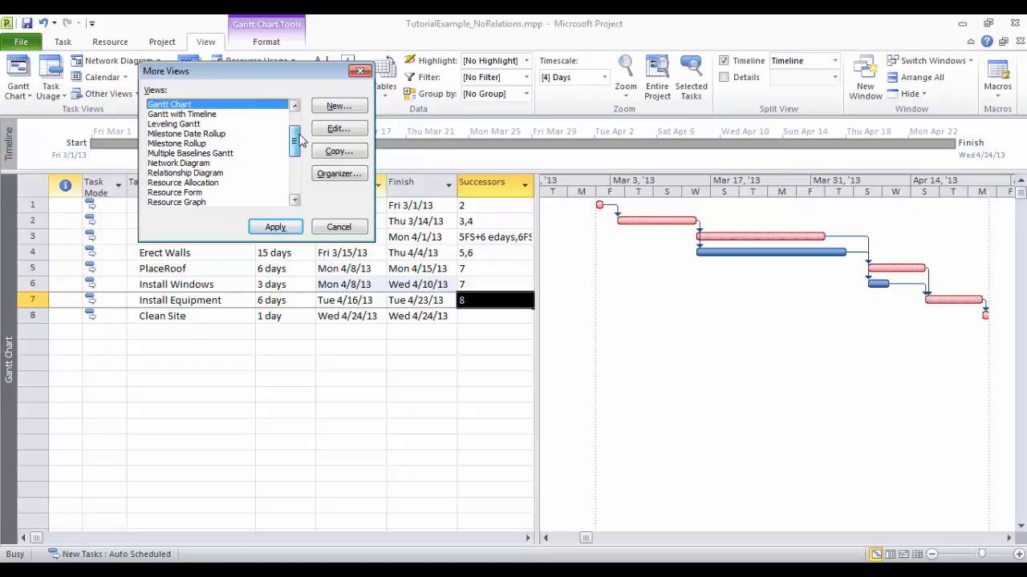
pyautogui.click(169, 163)
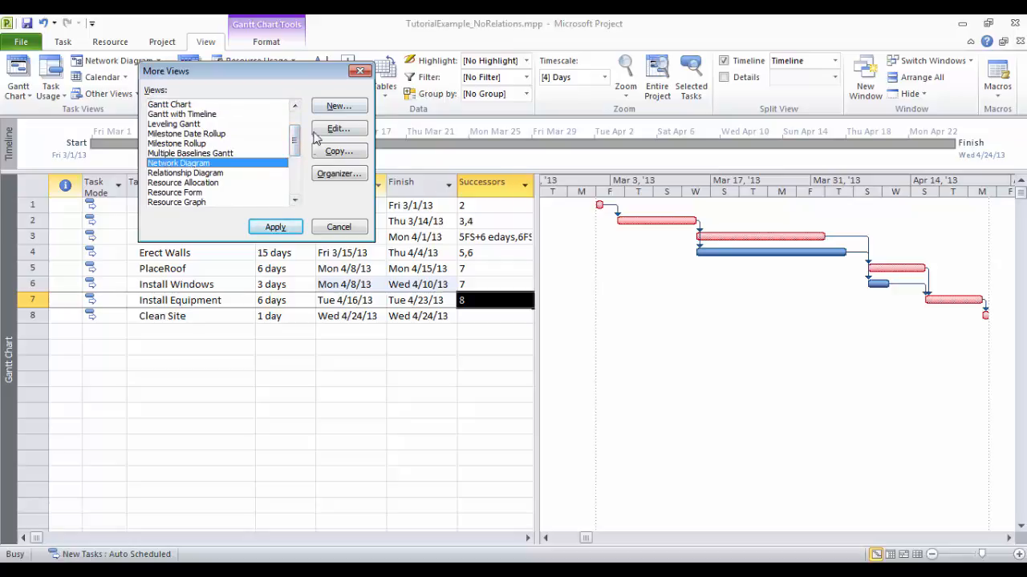
pyautogui.click(275, 227)
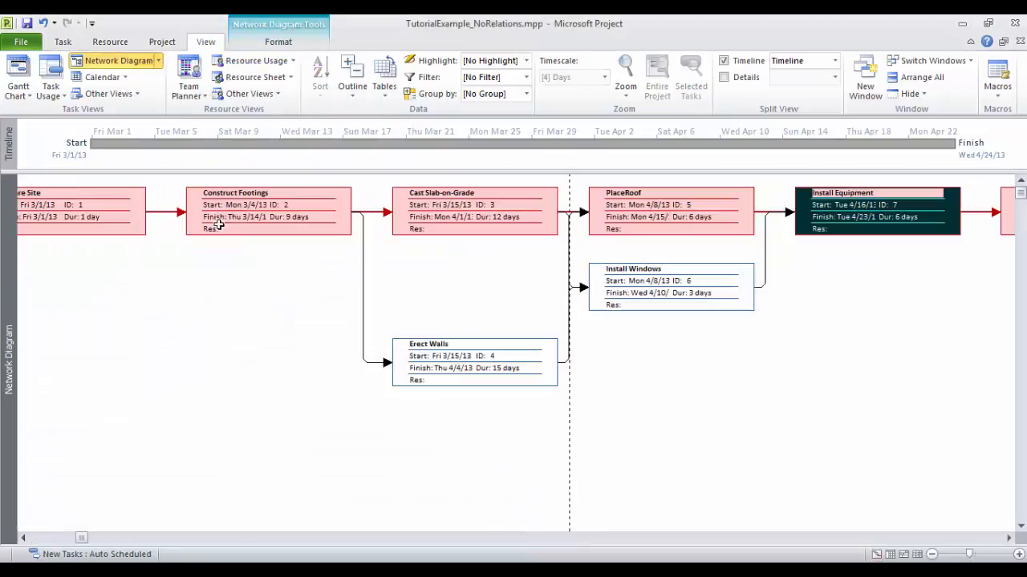
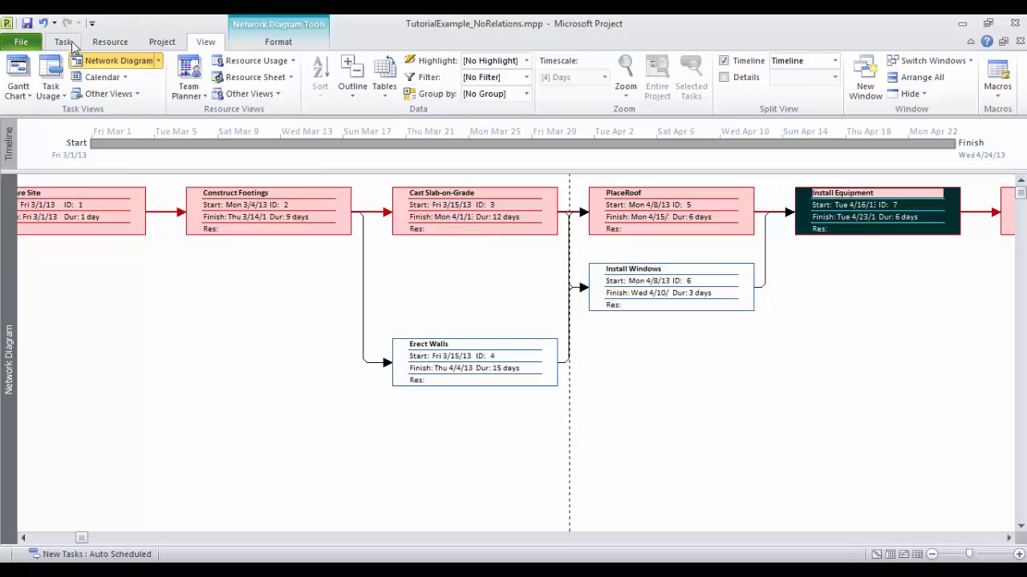
pyautogui.click(20, 91)
pyautogui.click(40, 127)
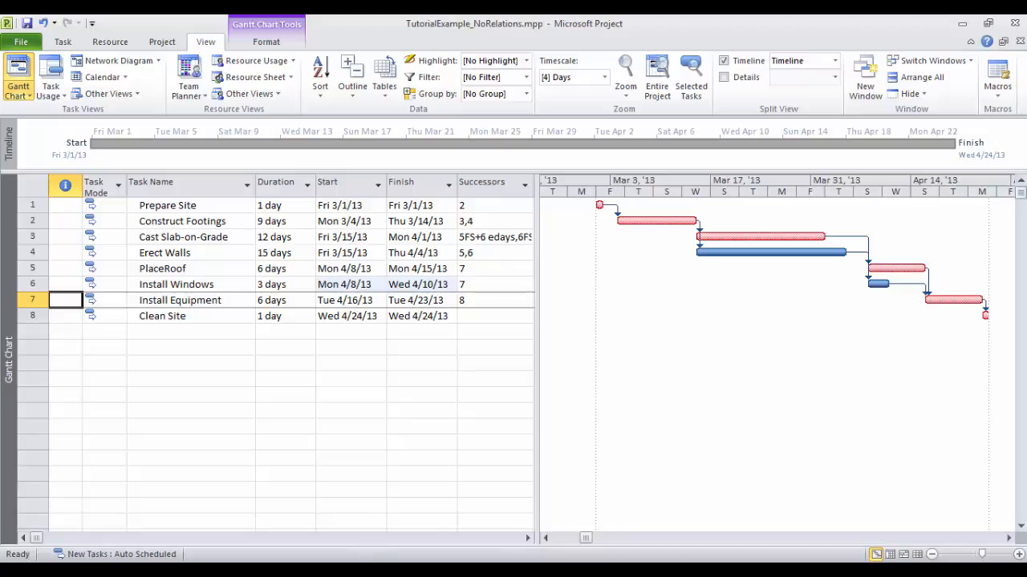
# - Switch to the tutorial PDF in Adobe Reader and highlight the line about the March 15th nonworking holiday
pyautogui.hotkey('alt', 'Tab')
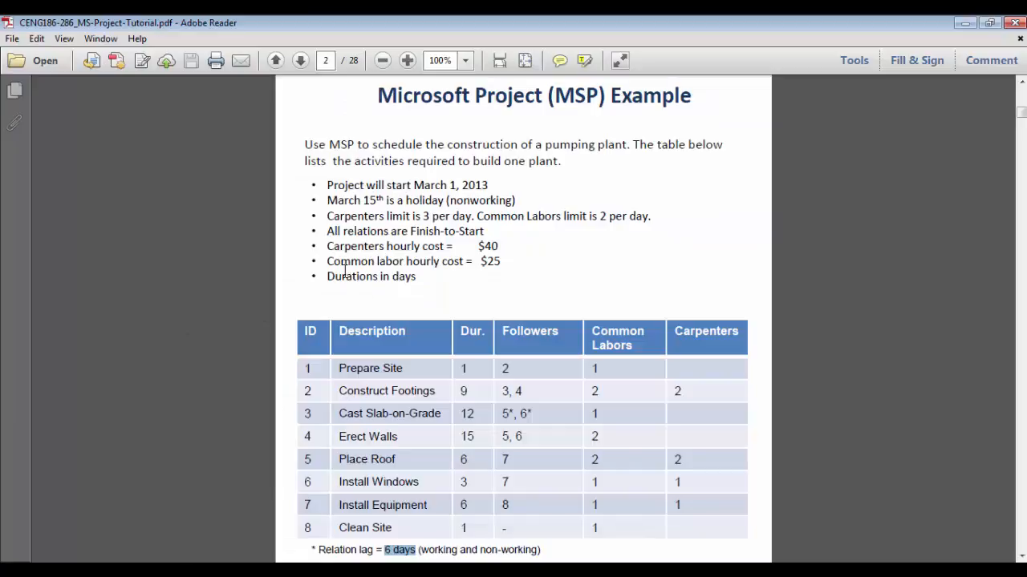
pyautogui.moveTo(326, 203); pyautogui.dragTo(513, 197)
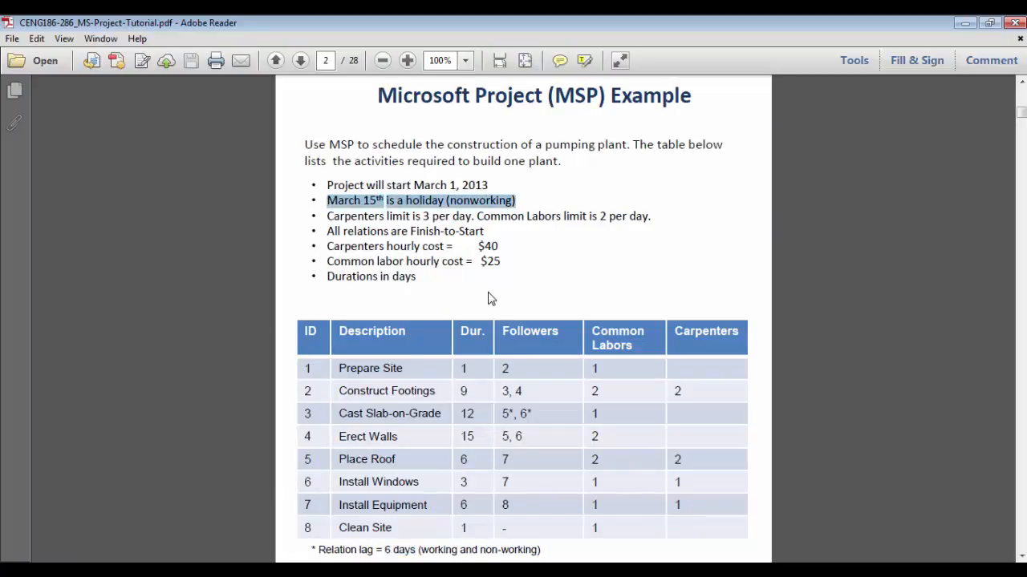
# - Switch back to Microsoft Project, enlarge the Gantt chart around March 15 and open the working time settings
pyautogui.click(347, 571)
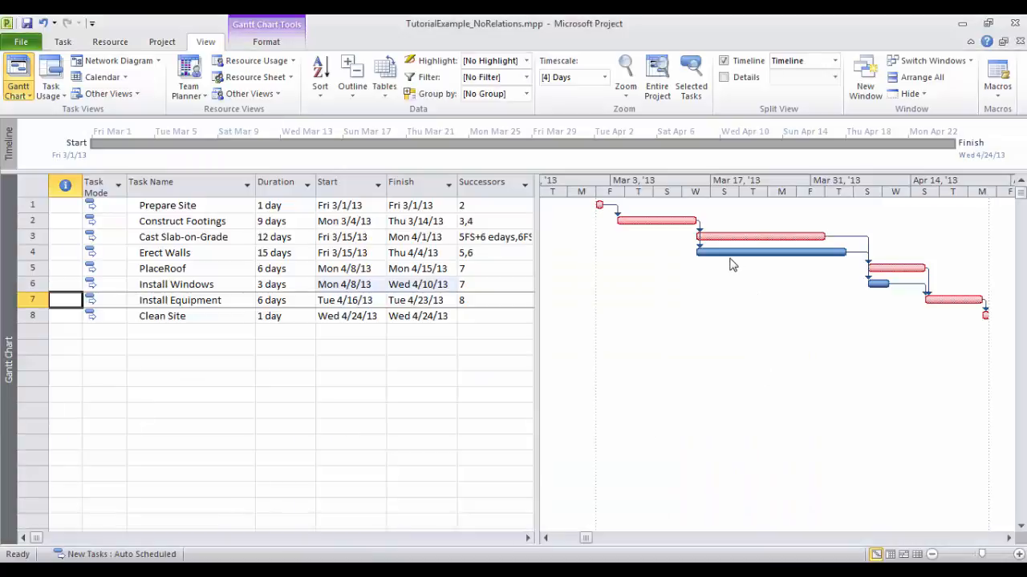
pyautogui.scroll(1, 744, 251)
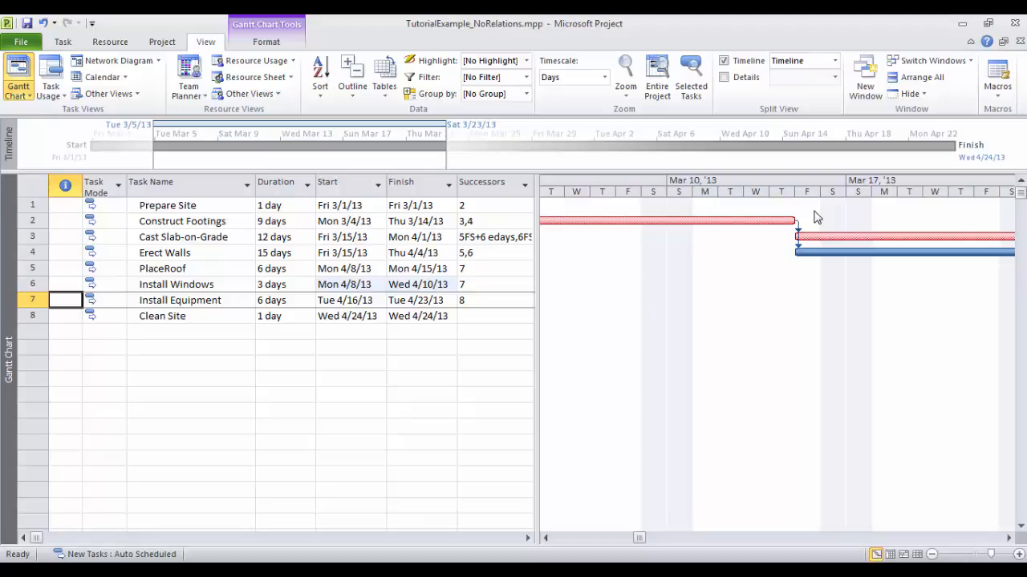
pyautogui.click(162, 42)
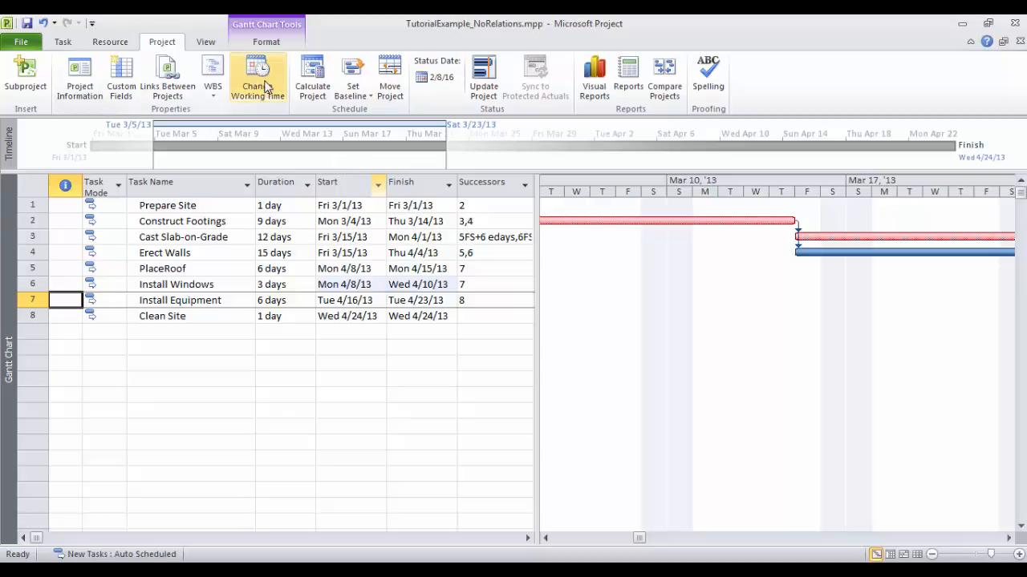
pyautogui.click(257, 76)
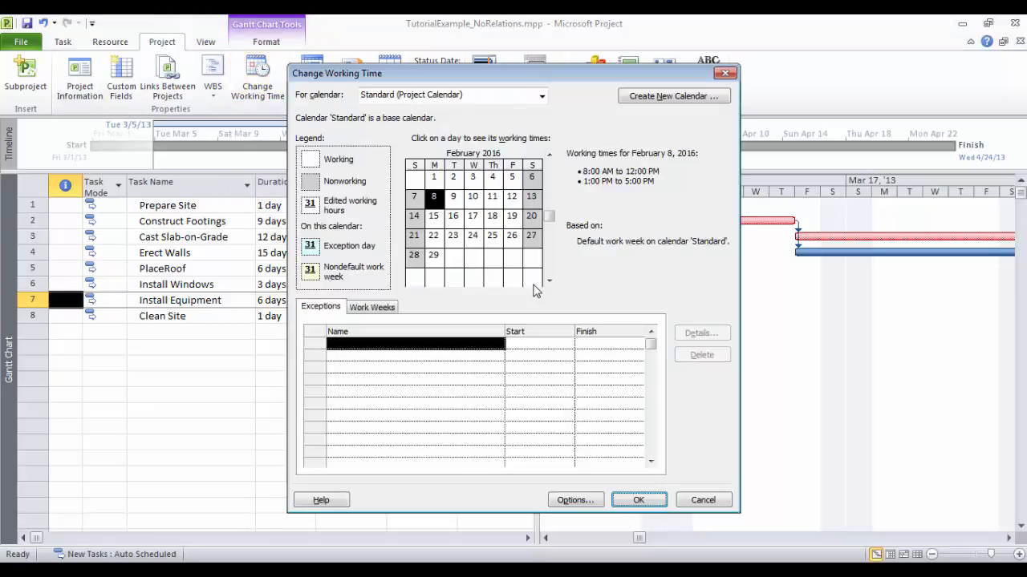
# - Try to create a base calendar named Calendar with Holiday as a copy of the Standard calendar
pyautogui.click(688, 97)
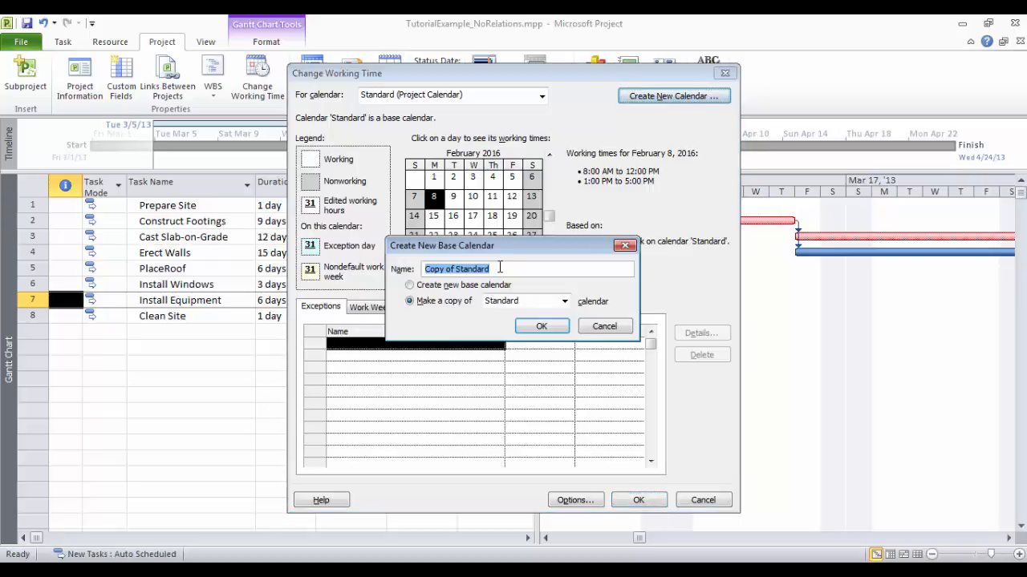
pyautogui.write('Calendar with Holiday')
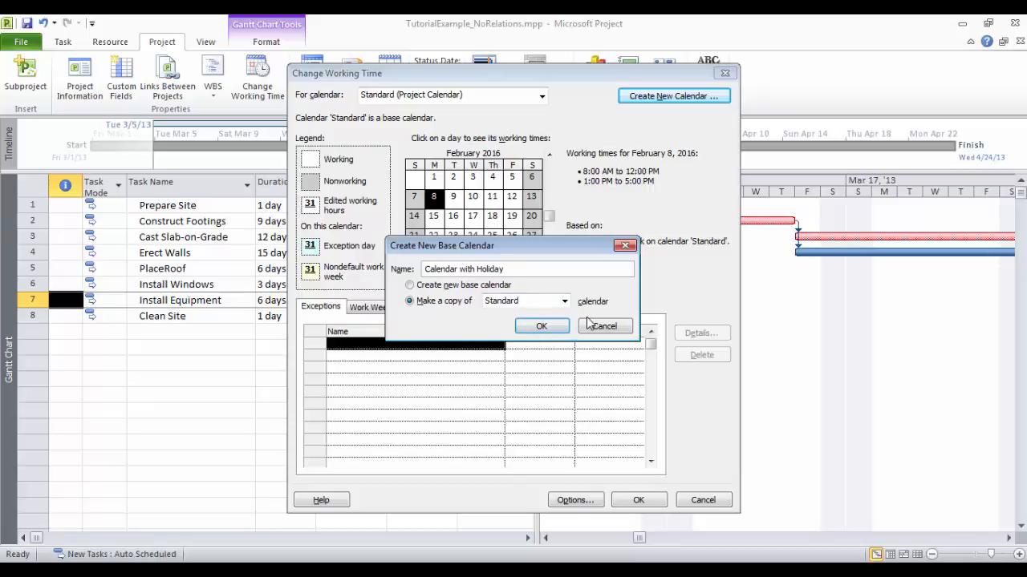
pyautogui.click(540, 326)
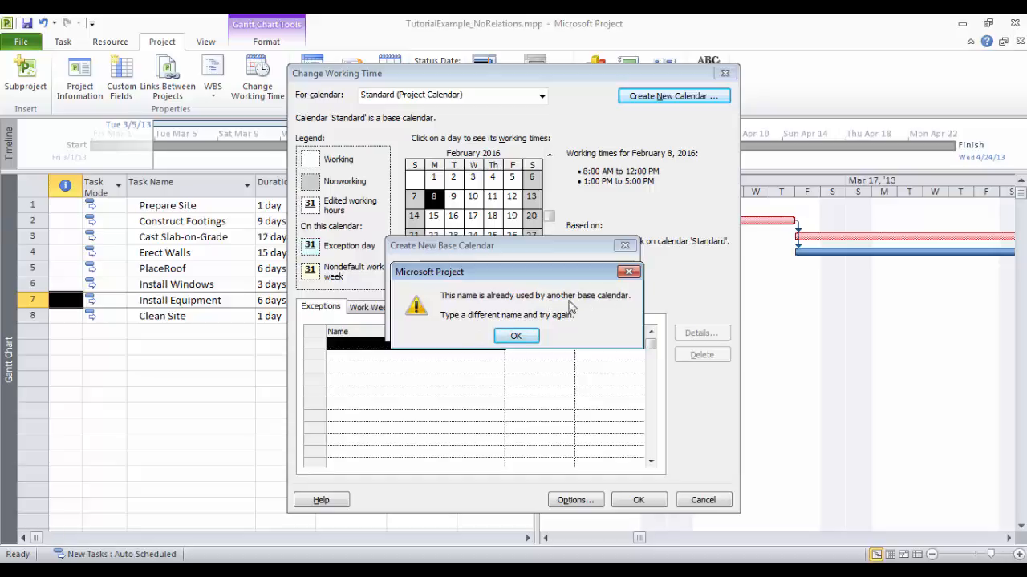
pyautogui.click(516, 336)
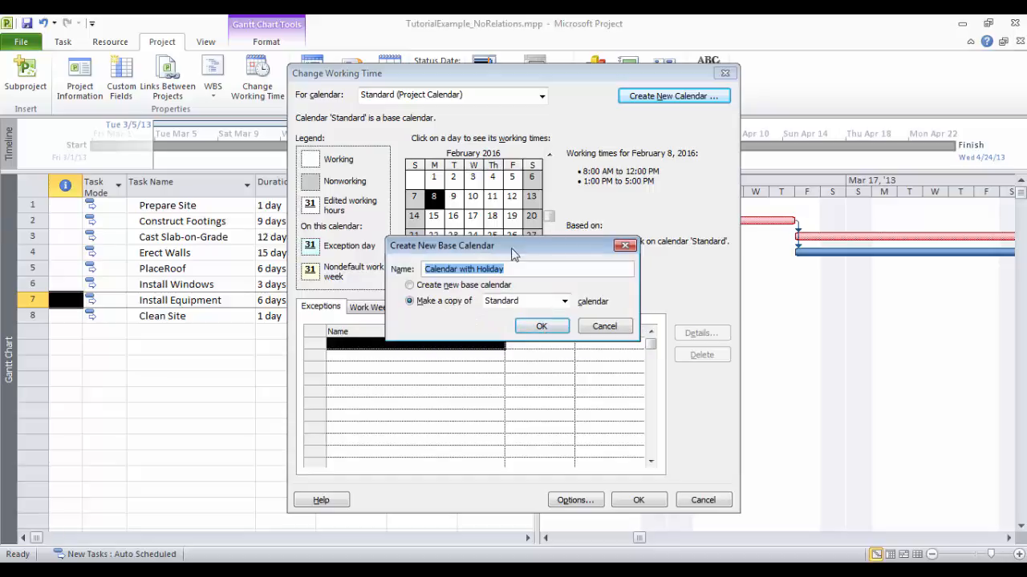
pyautogui.click(457, 269)
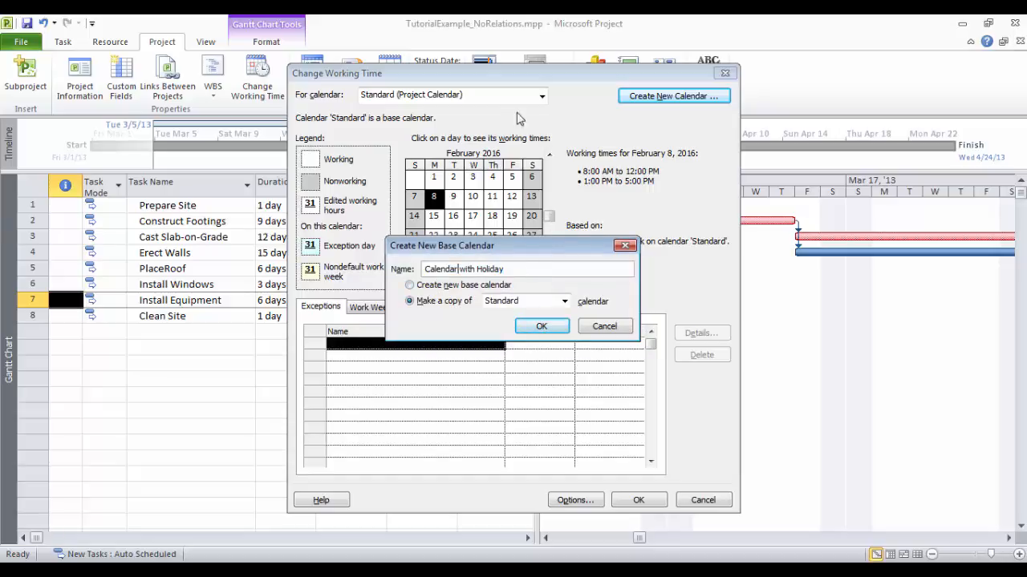
pyautogui.click(604, 325)
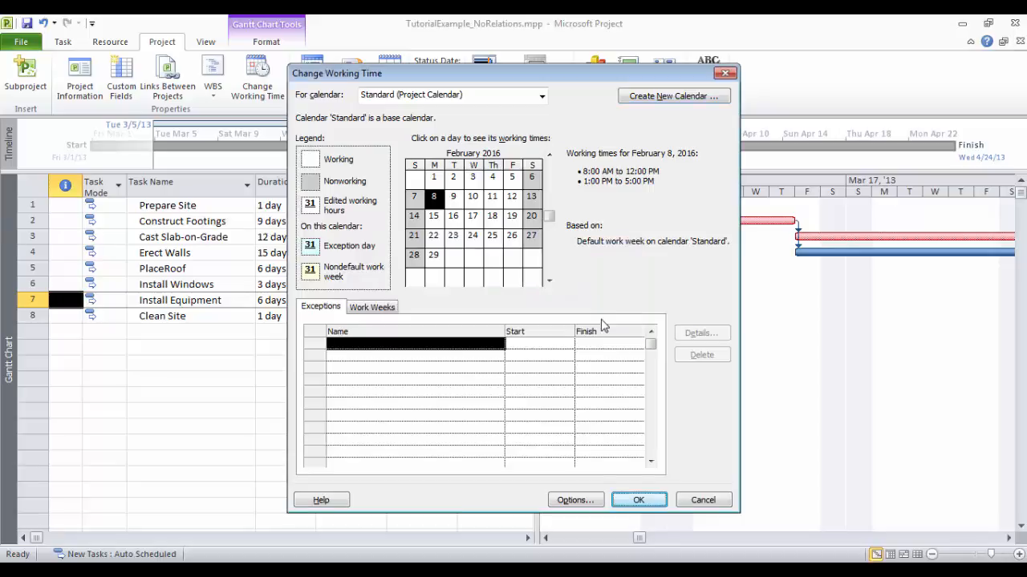
# - Check the available calendars and examine the exceptions defined in Calendar with Holiday
pyautogui.click(542, 95)
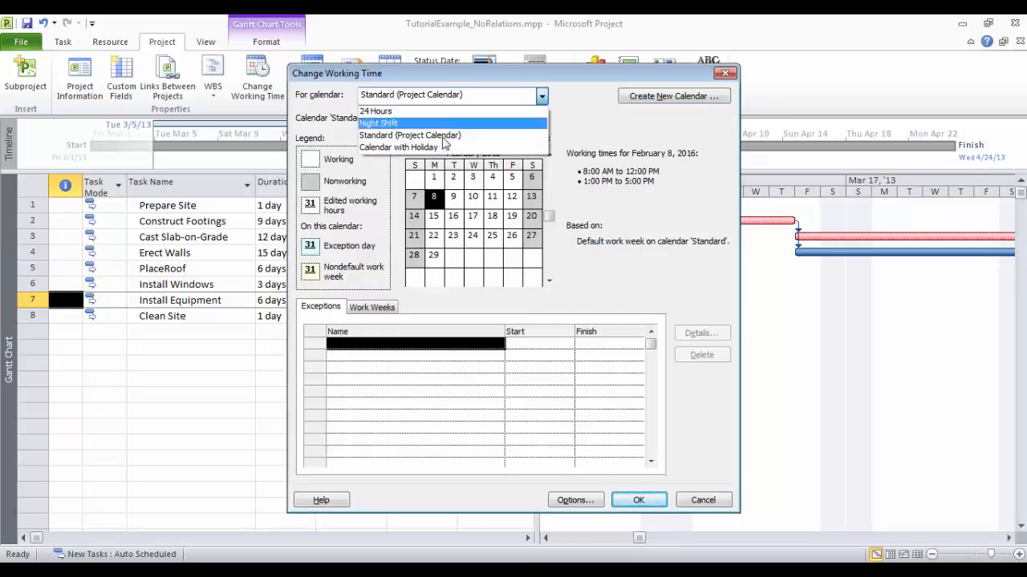
pyautogui.click(598, 137)
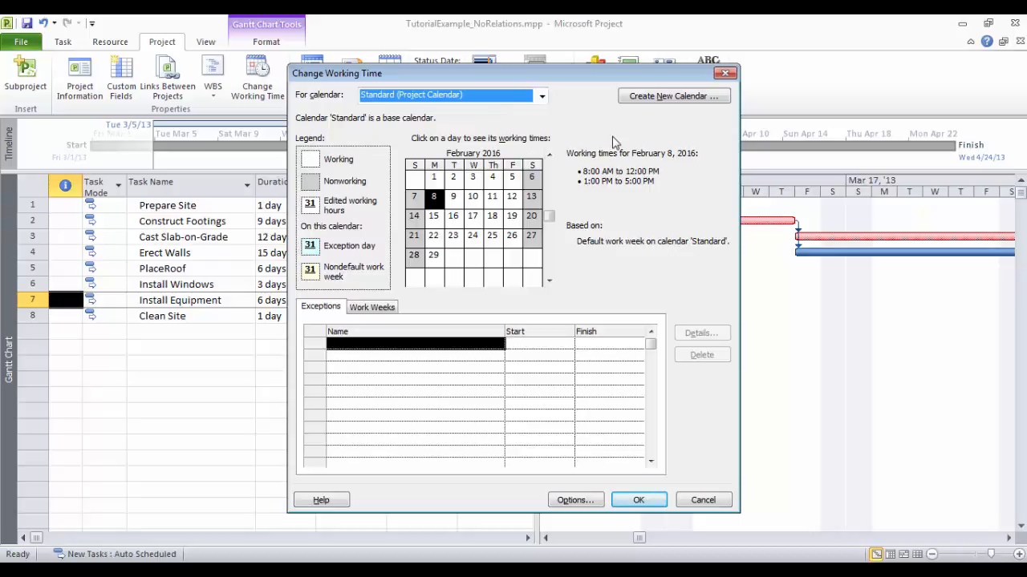
pyautogui.click(542, 96)
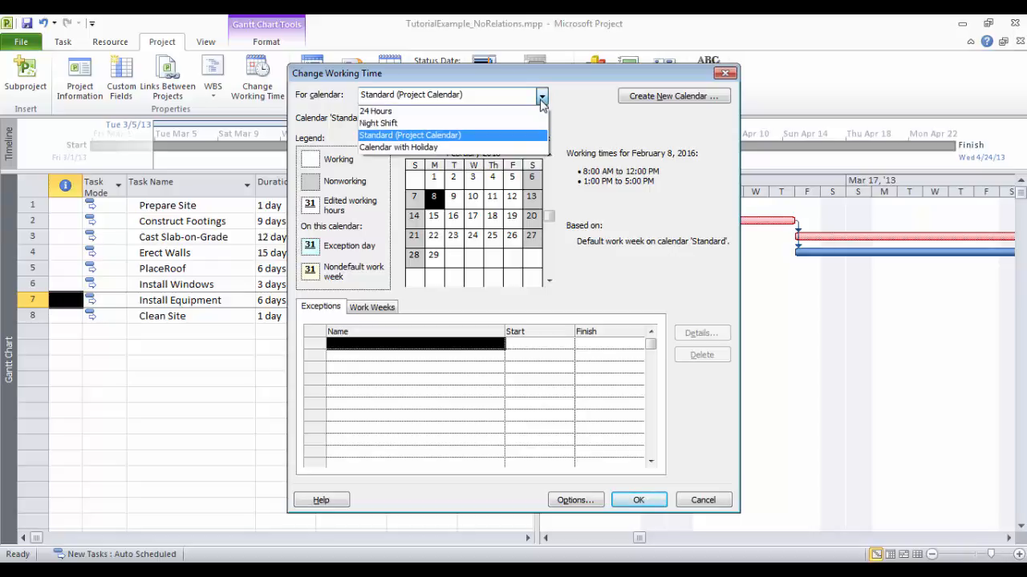
pyautogui.click(472, 148)
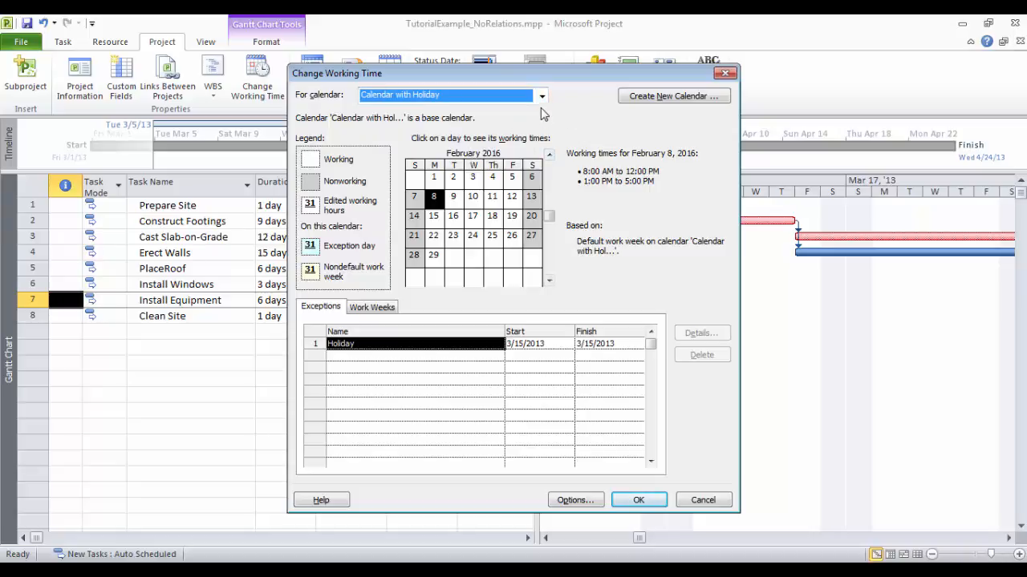
pyautogui.click(542, 97)
# - Create a new base calendar named Copy of Standard by copying the Standard calendar
pyautogui.click(649, 96)
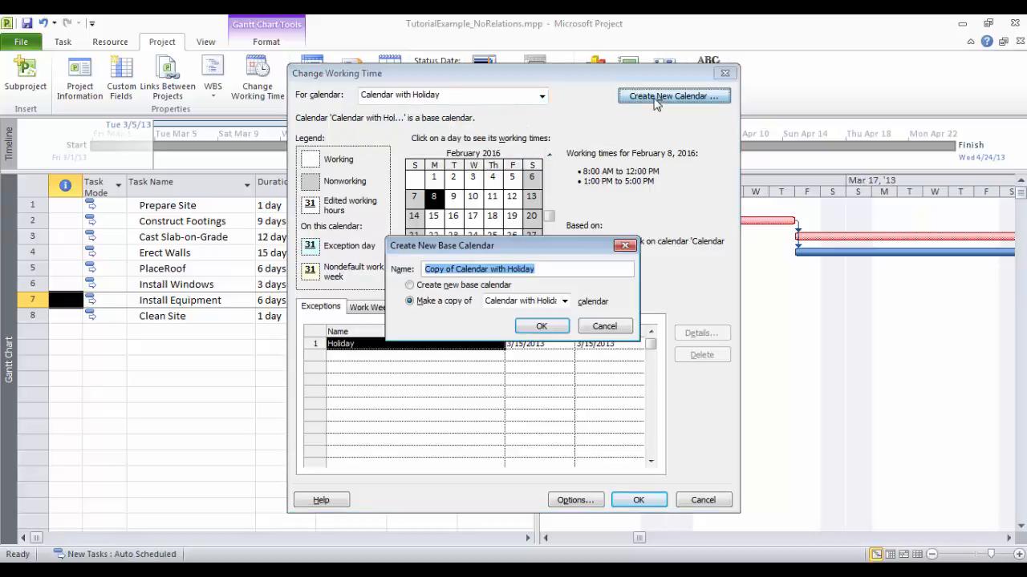
pyautogui.click(575, 269)
pyautogui.moveTo(456, 273); pyautogui.dragTo(345, 275)
pyautogui.press('Delete')
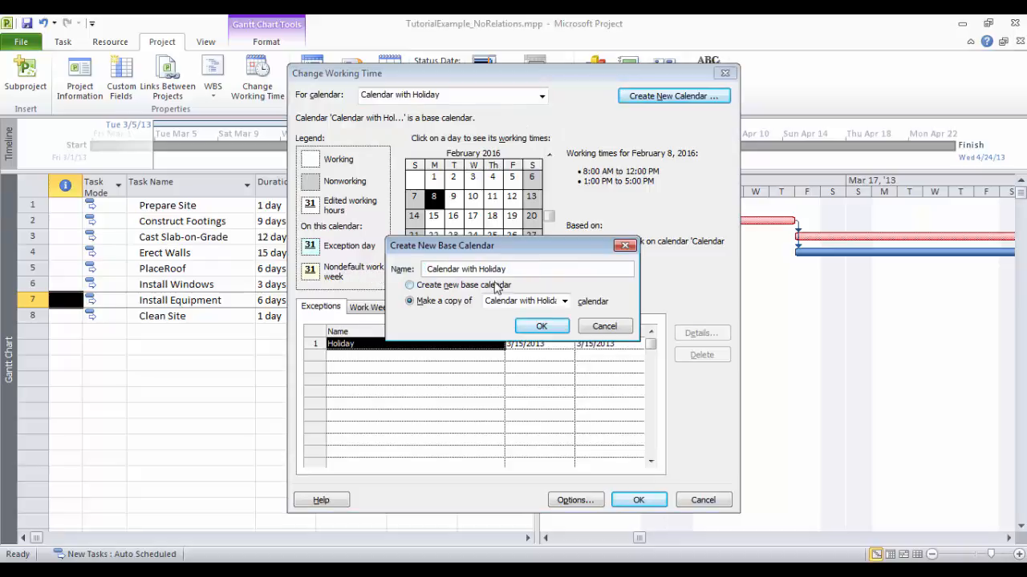
pyautogui.press('Delete')
pyautogui.click(525, 270)
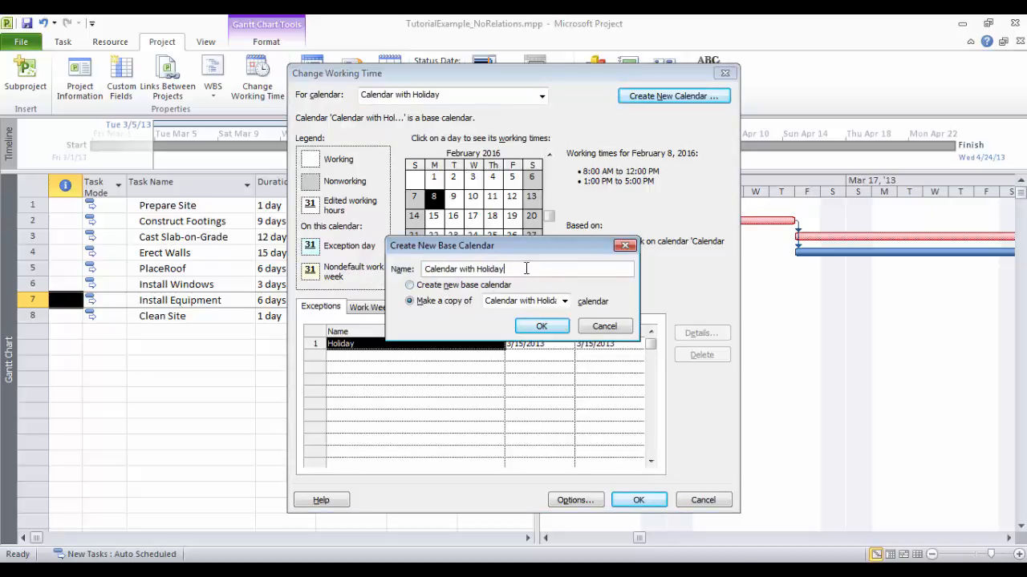
pyautogui.click(564, 301)
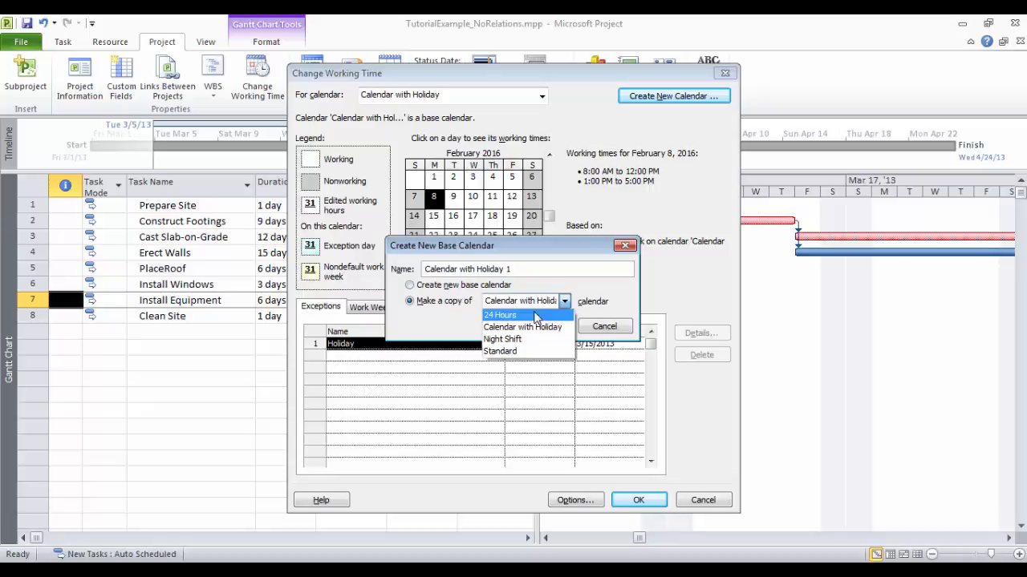
pyautogui.click(514, 351)
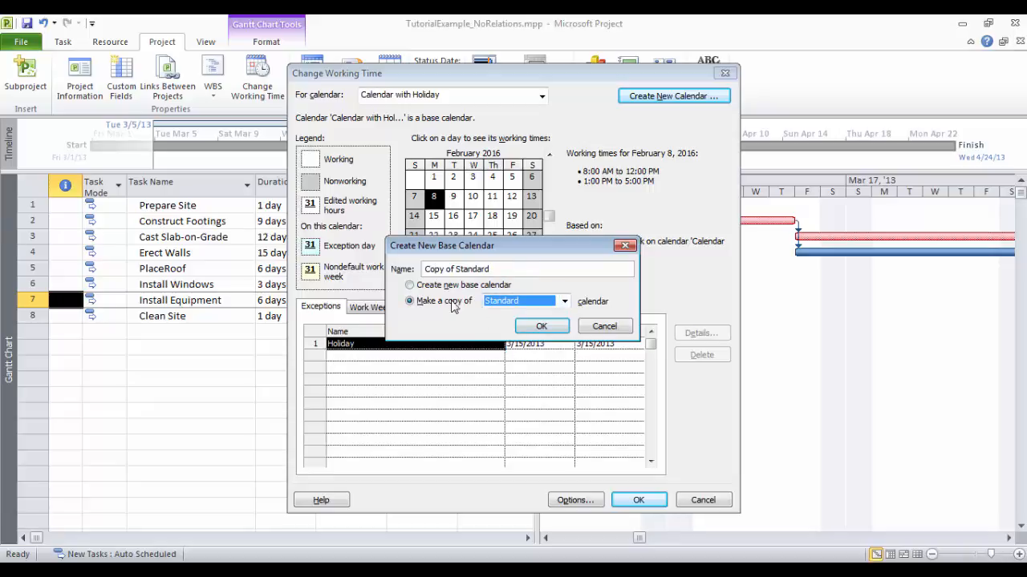
pyautogui.click(536, 326)
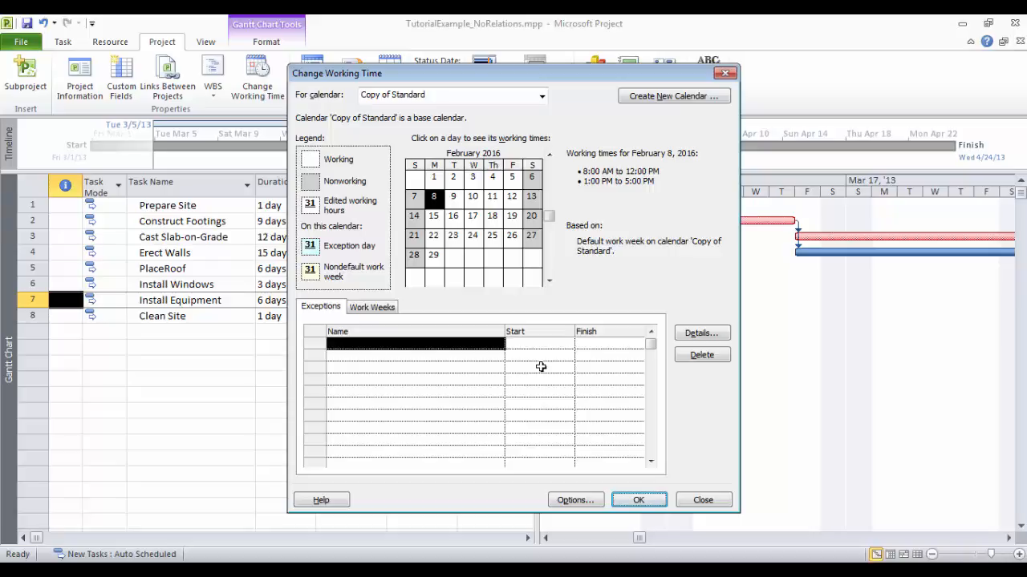
# - Add an exception named Holiday to the Copy of Standard calendar with the start date 3/15/2013
pyautogui.click(450, 347)
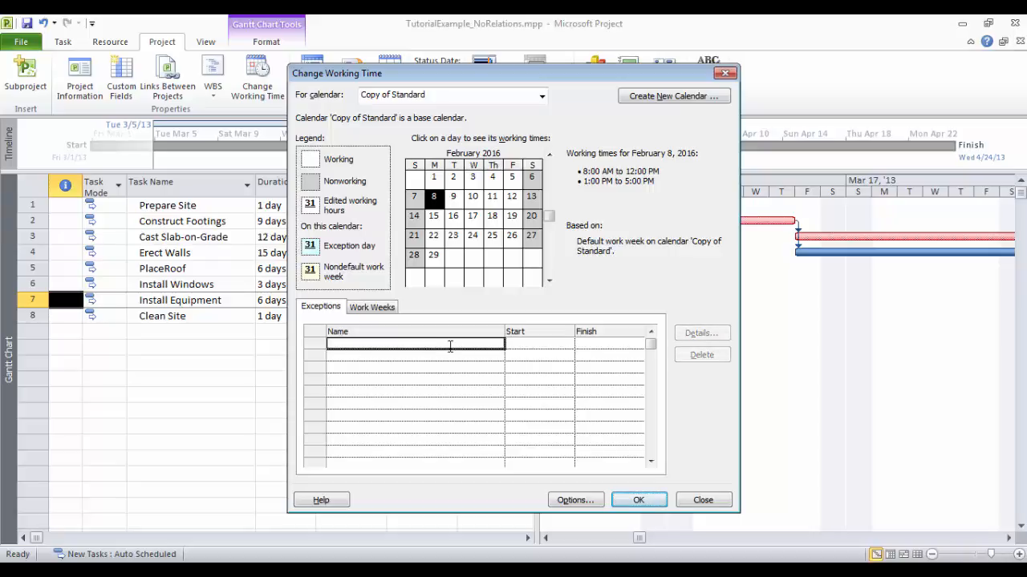
pyautogui.write('Holiday')
pyautogui.press('Tab')
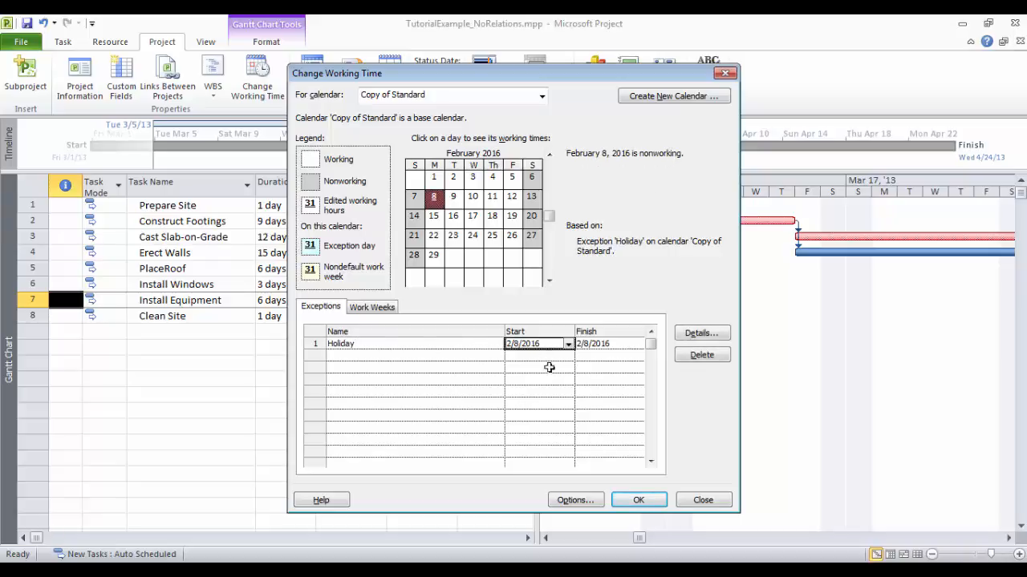
pyautogui.moveTo(551, 344); pyautogui.dragTo(455, 331)
pyautogui.click(552, 348)
pyautogui.click(568, 343)
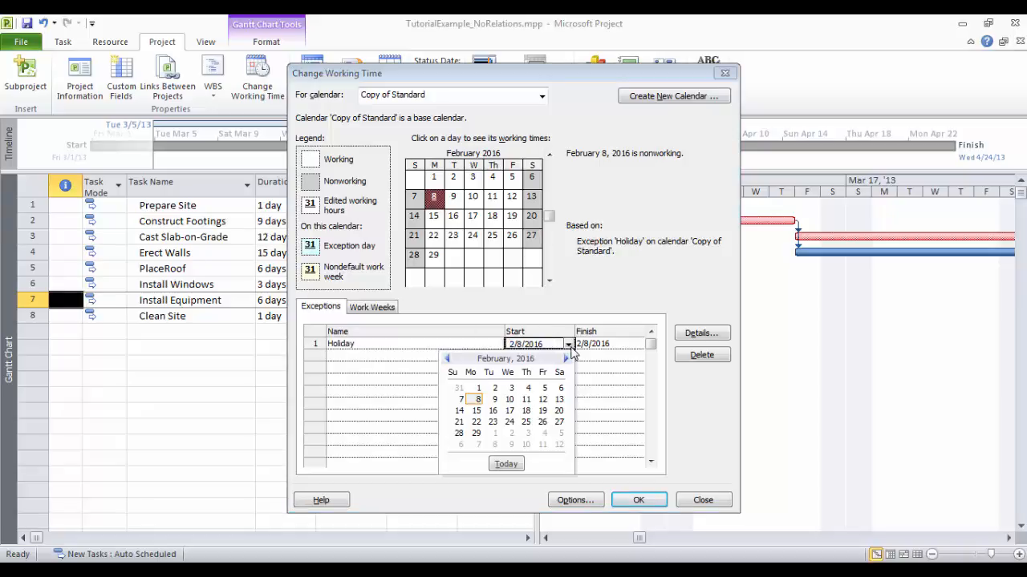
pyautogui.click(556, 343)
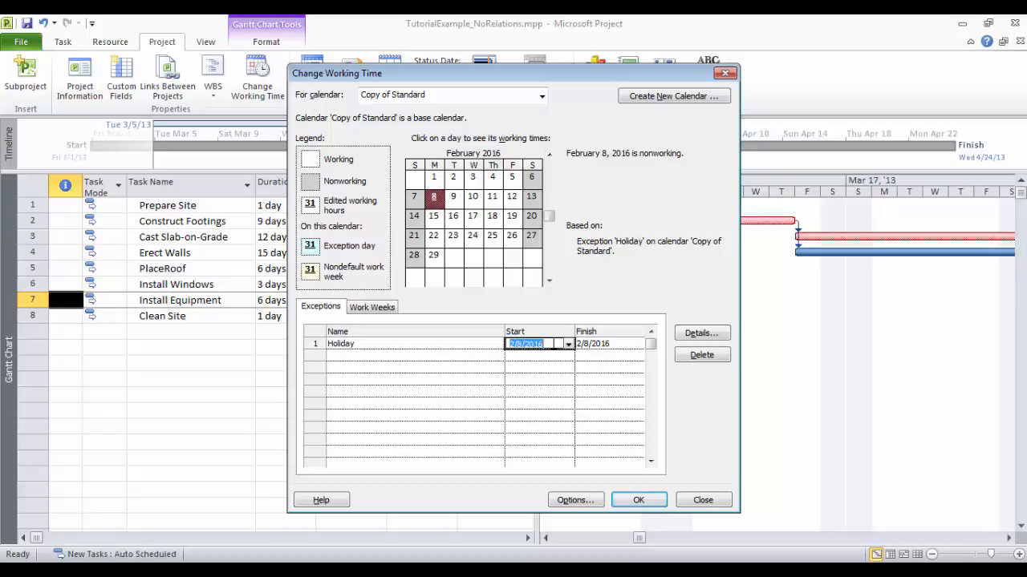
pyautogui.write('3')
pyautogui.click(458, 343)
# - Copy the Holiday exception's start date 3/15/2013 into its finish date and accept the working time changes
pyautogui.click(545, 343)
pyautogui.click(554, 345)
pyautogui.hotkey('ctrl', 'c')
pyautogui.click(610, 345)
pyautogui.click(616, 344)
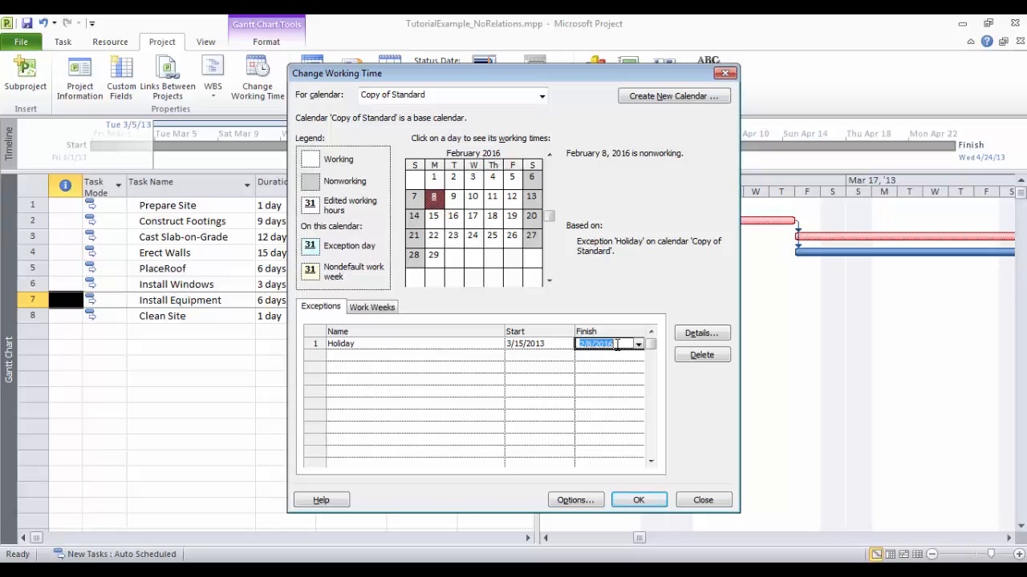
pyautogui.hotkey('ctrl', 'v')
pyautogui.click(479, 343)
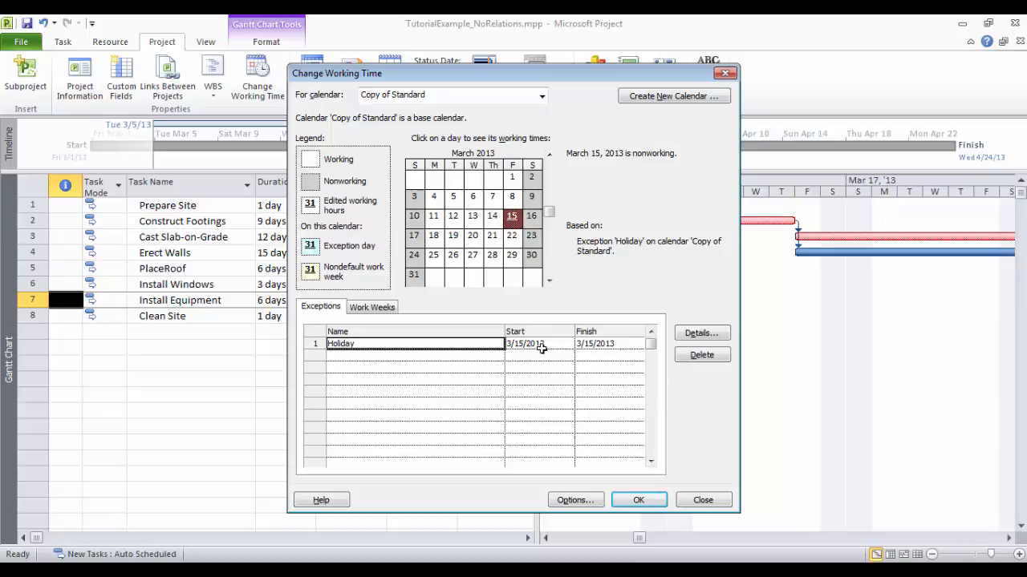
pyautogui.click(638, 500)
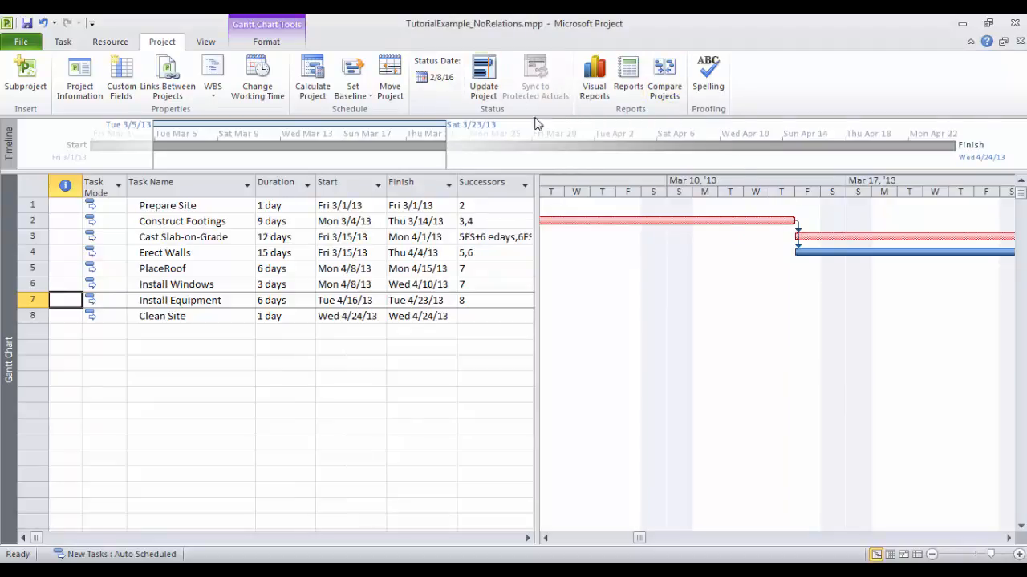
# - Fit the entire project in the Gantt chart and check the Project Information settings
pyautogui.click(80, 43)
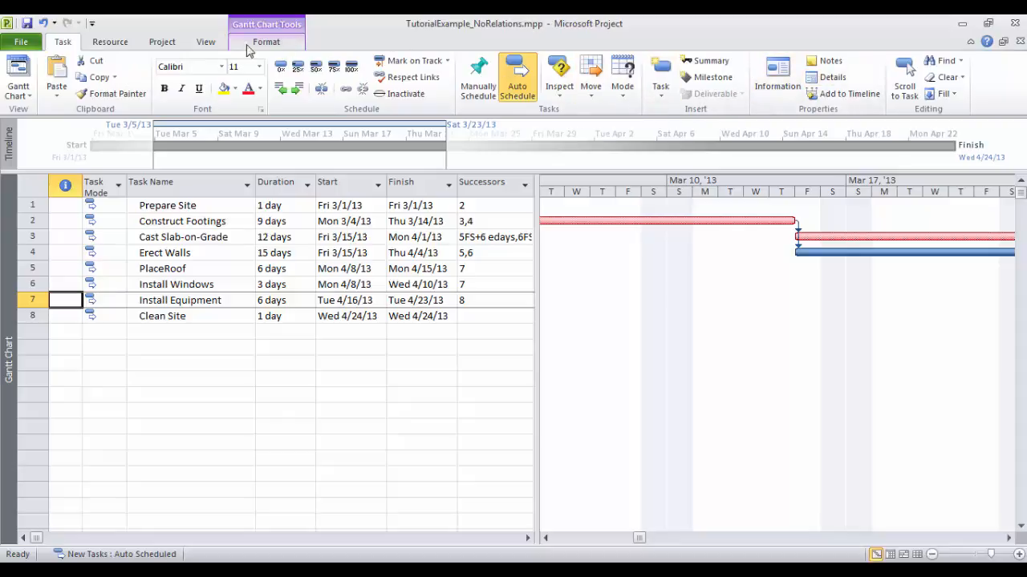
pyautogui.click(212, 42)
pyautogui.click(656, 88)
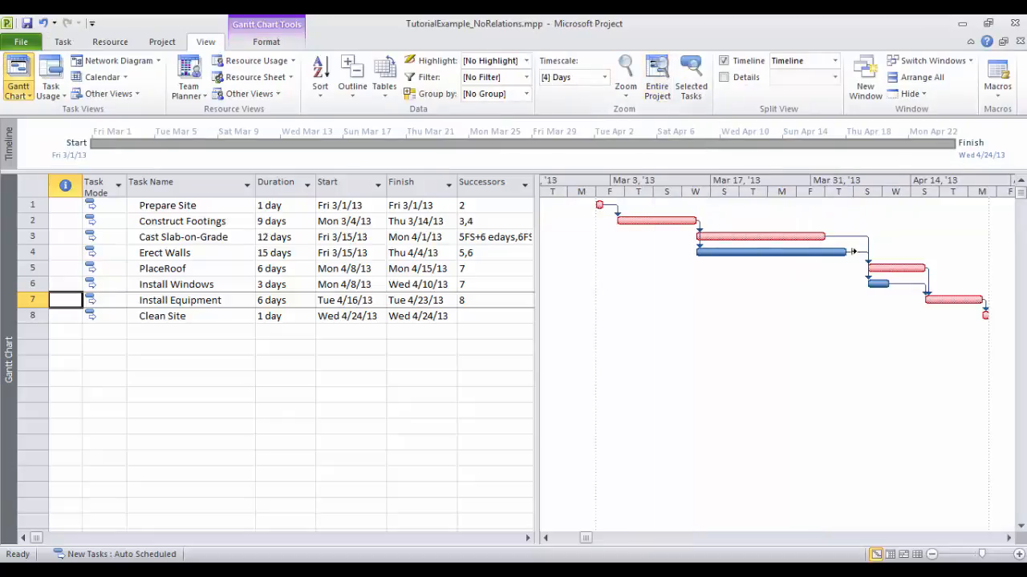
pyautogui.click(110, 42)
pyautogui.click(161, 42)
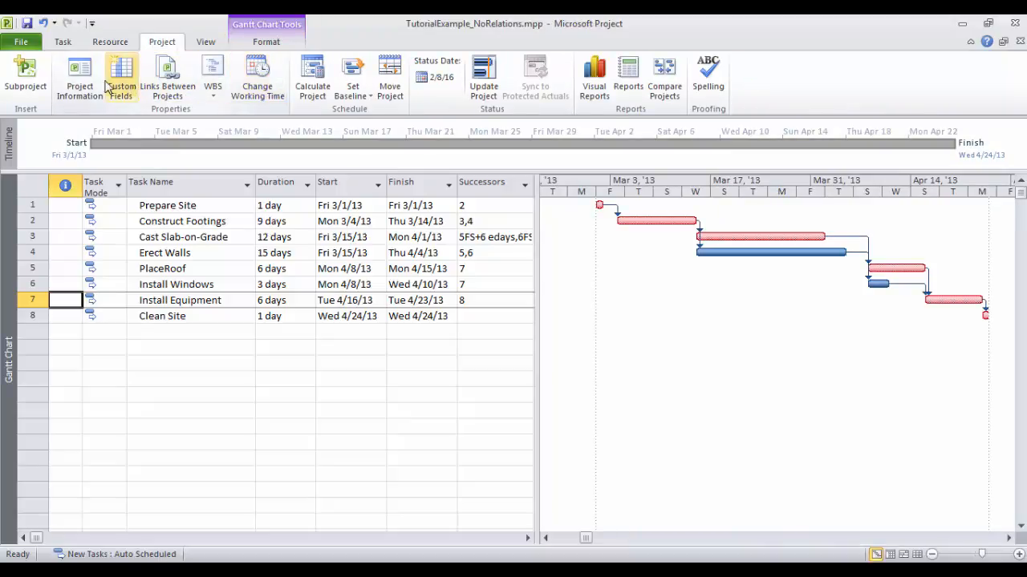
pyautogui.click(79, 84)
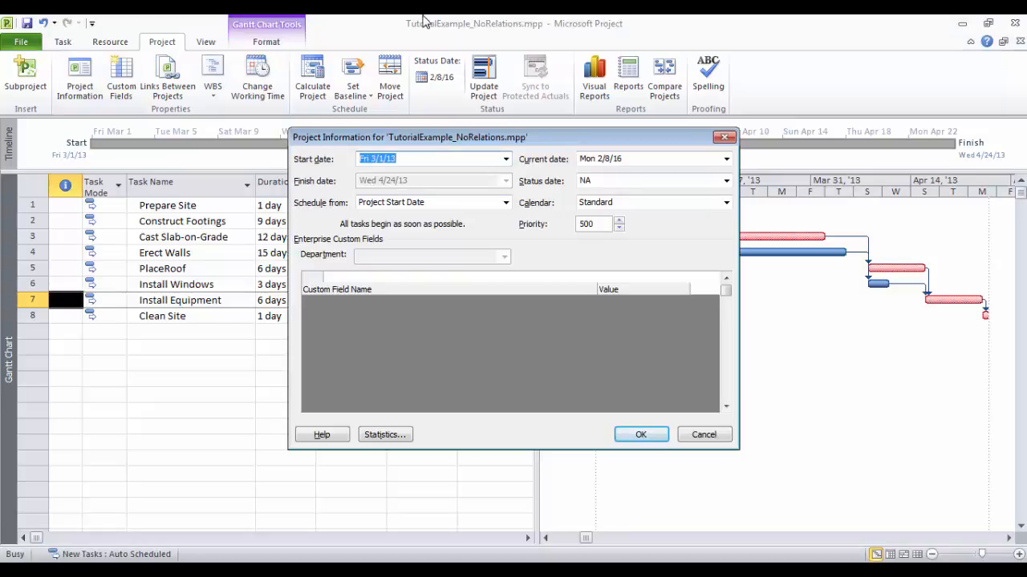
pyautogui.click(641, 438)
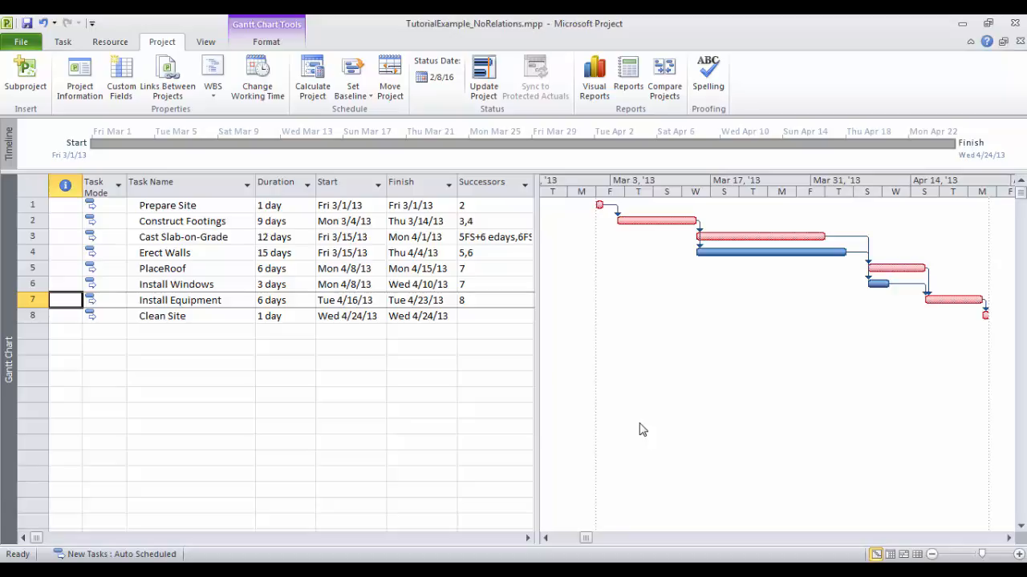
# - Set the project calendar to Calendar with Holiday in the Project Information settings
pyautogui.click(79, 78)
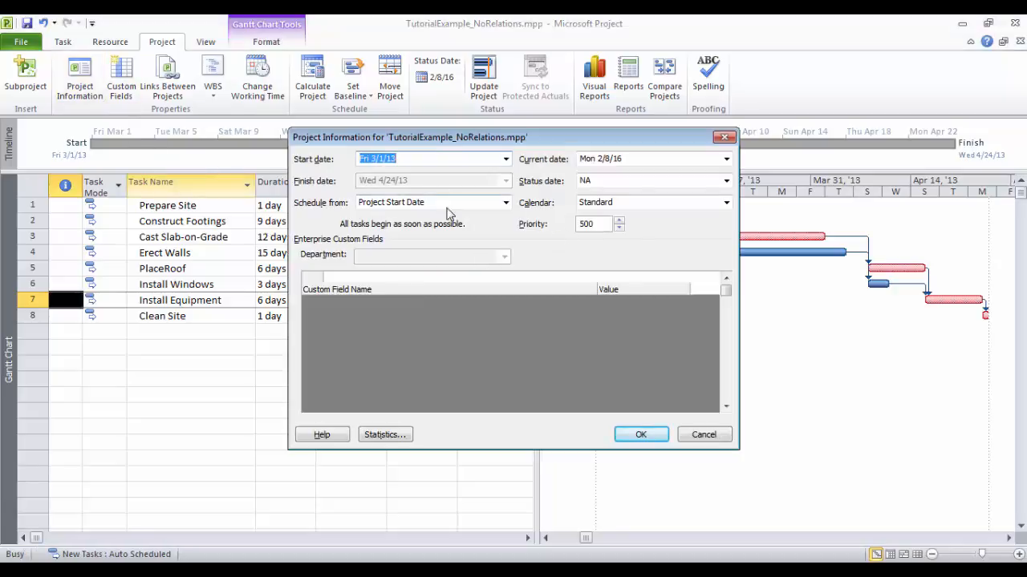
pyautogui.click(726, 203)
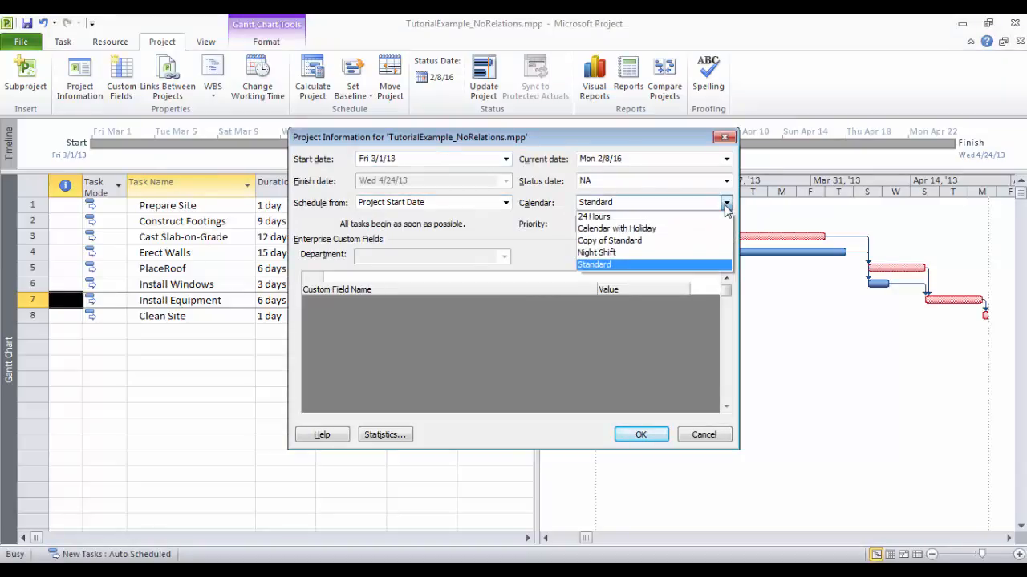
pyautogui.click(671, 230)
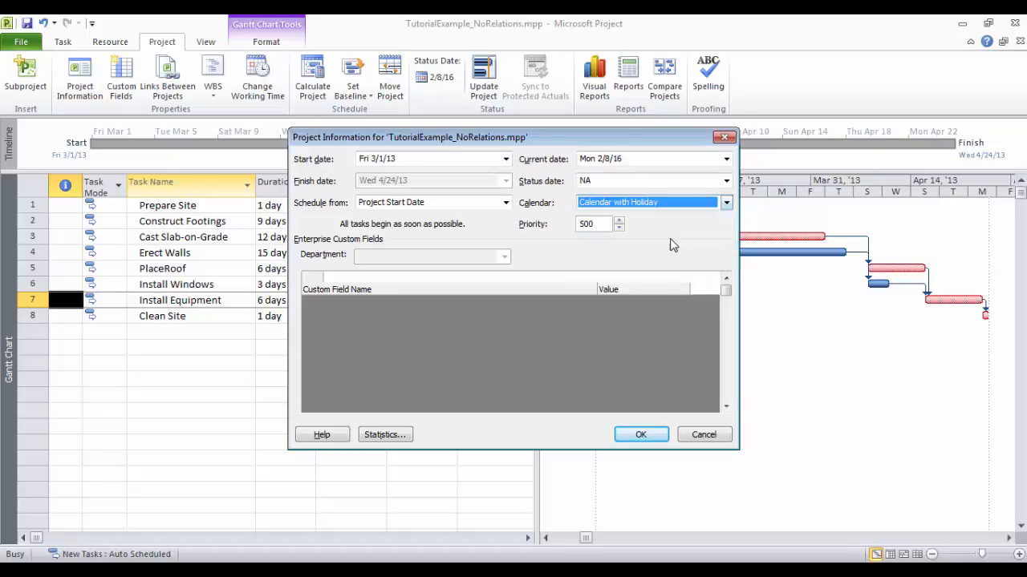
pyautogui.moveTo(631, 151); pyautogui.dragTo(520, 206)
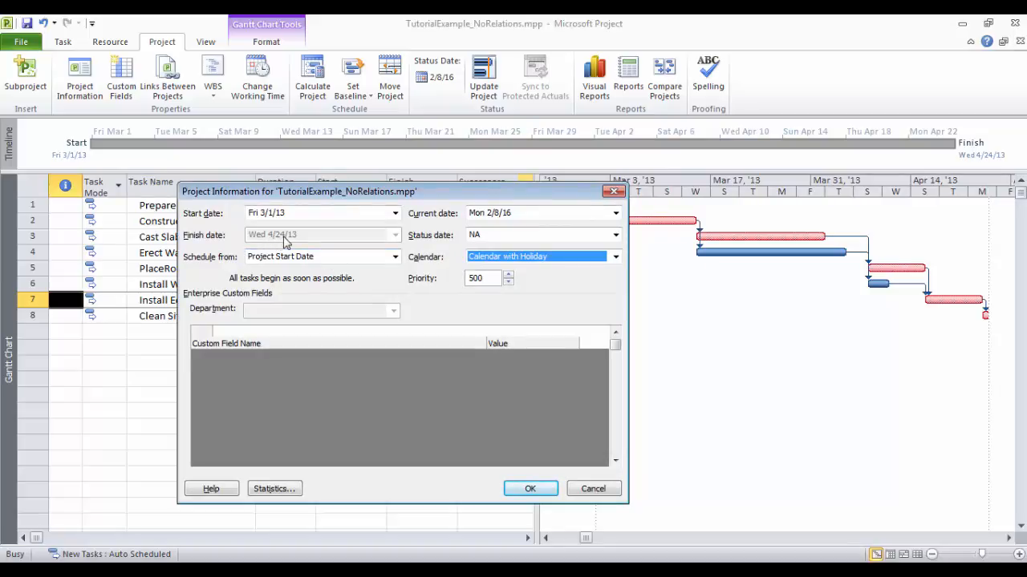
pyautogui.click(530, 489)
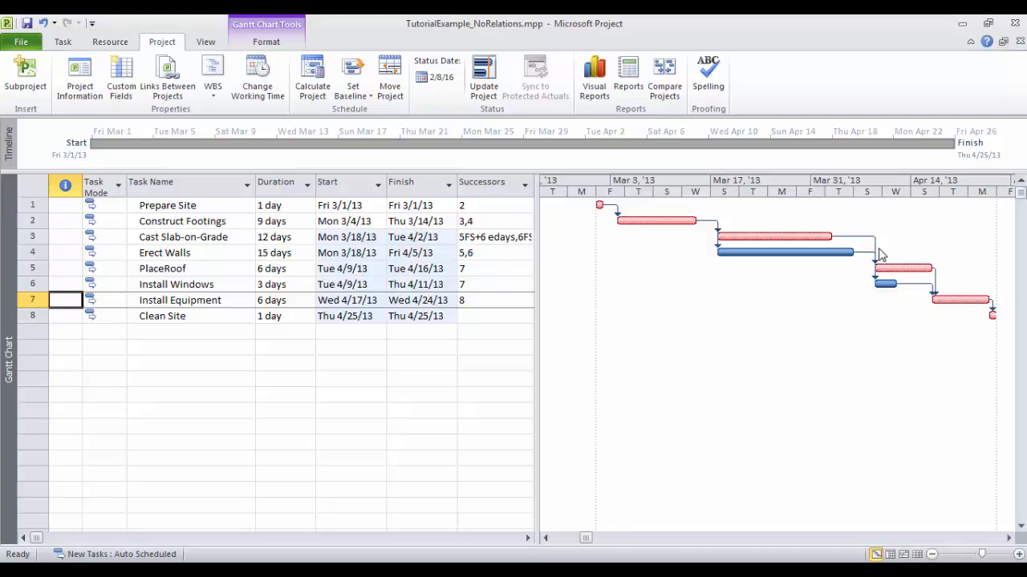
# - Set the Gantt chart's nonworking time shading to follow Calendar with Holiday (Project Calendar), drawn behind the task bars
pyautogui.scroll(1, 880, 255)
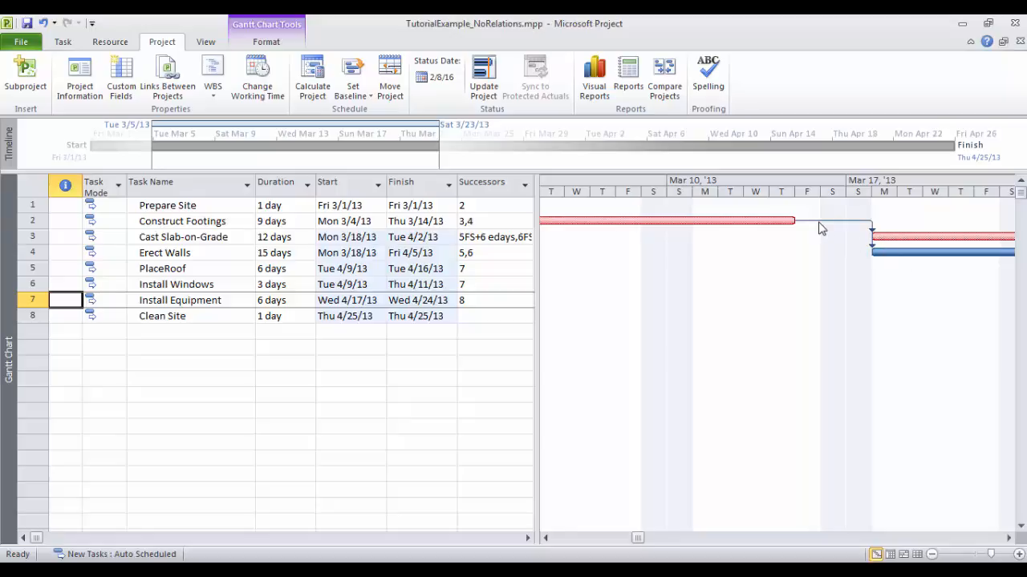
pyautogui.moveTo(802, 227)
pyautogui.rightClick(737, 280)
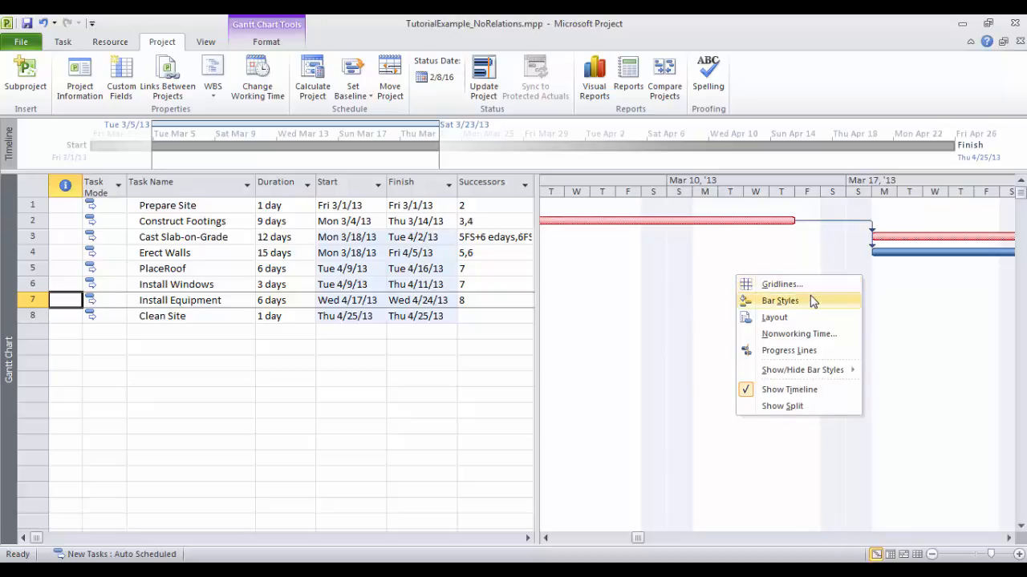
pyautogui.click(834, 334)
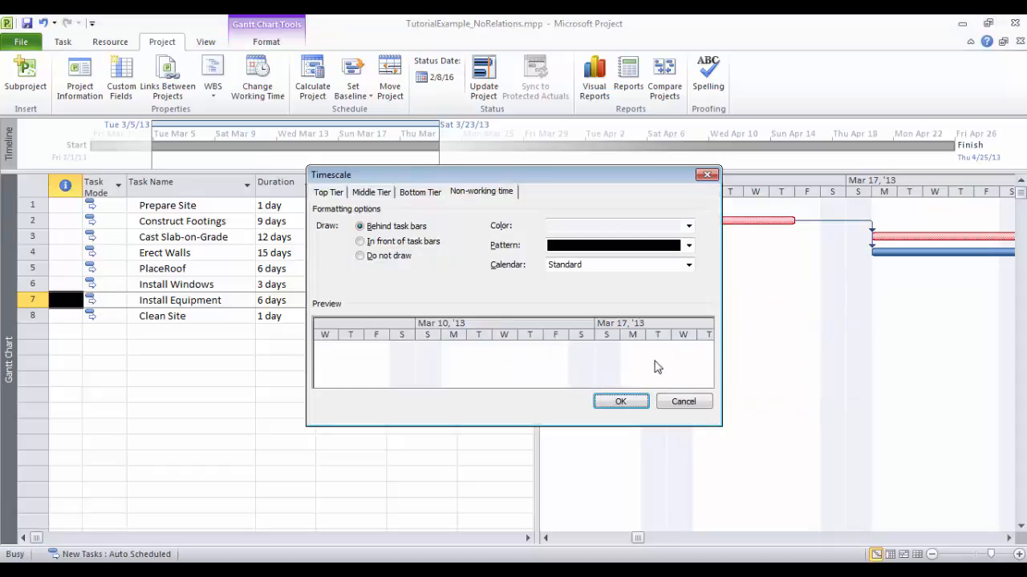
pyautogui.click(686, 265)
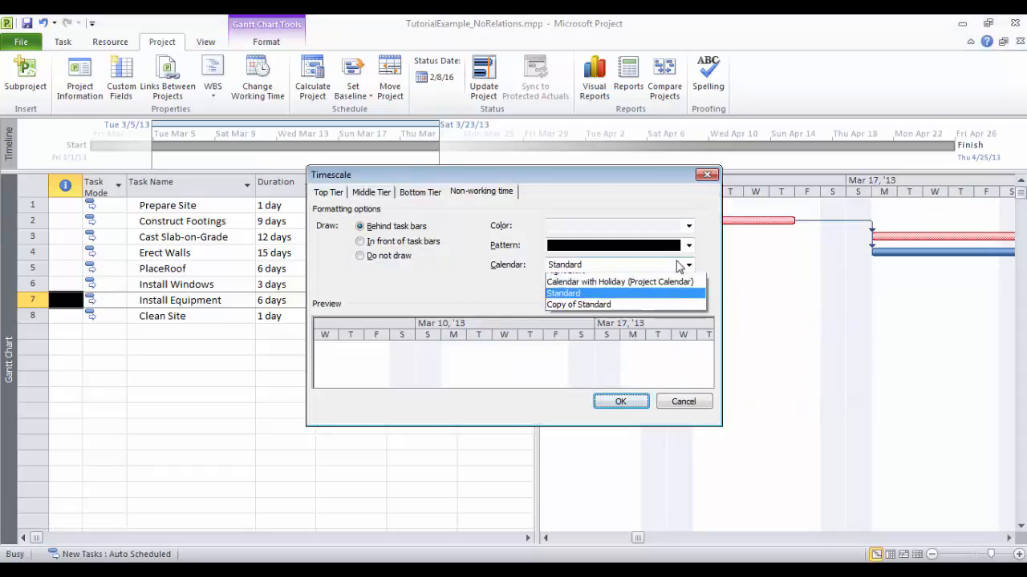
pyautogui.click(642, 302)
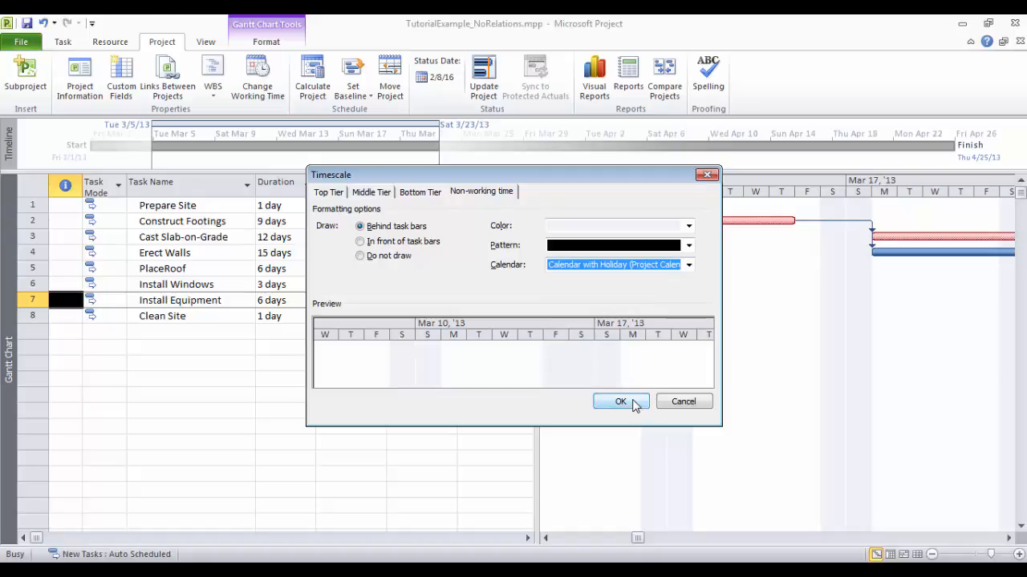
pyautogui.click(621, 401)
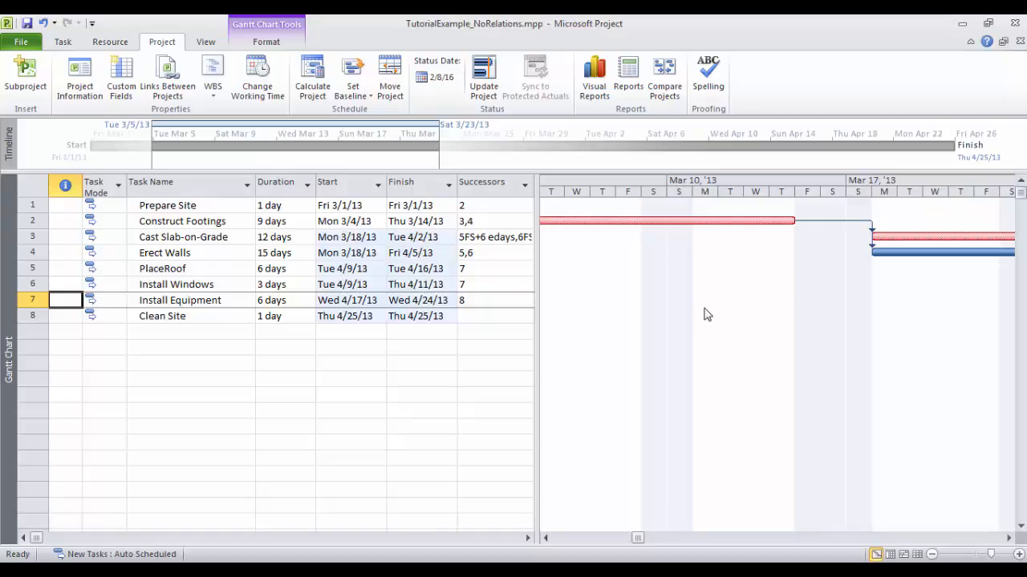
# - Check the project's finish date and calendar in the Project Information settings
pyautogui.scroll(-1, 777, 282)
pyautogui.scroll(1, 776, 282)
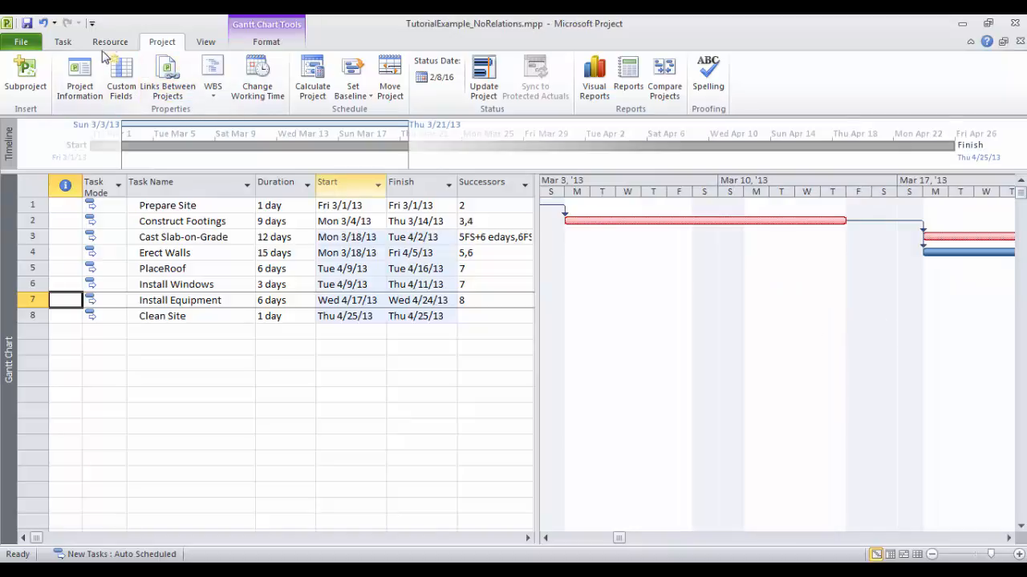
pyautogui.click(80, 77)
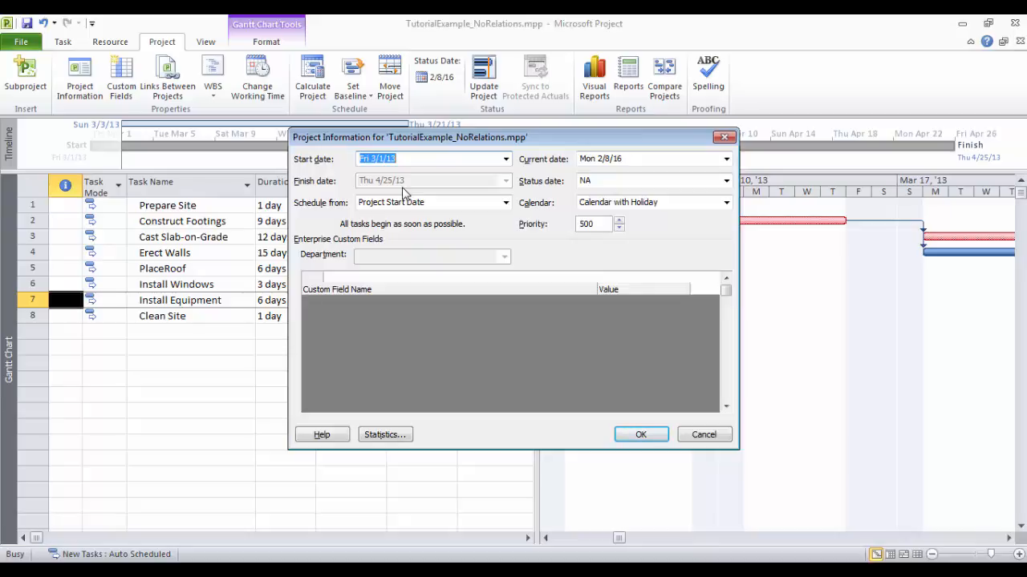
pyautogui.click(638, 434)
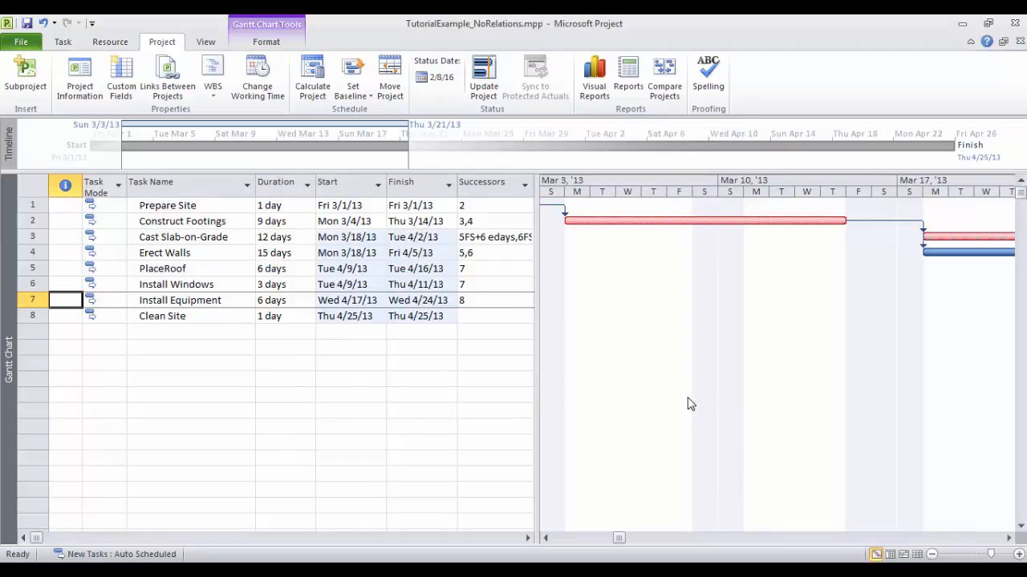
# - Zoom the Gantt chart so the entire project fits in it
pyautogui.click(546, 539)
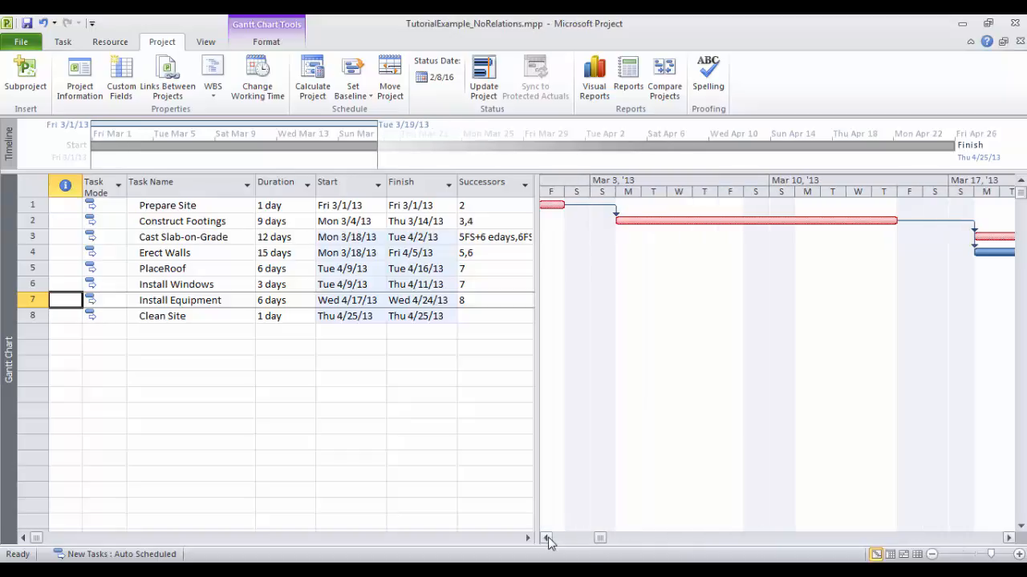
pyautogui.click(546, 539)
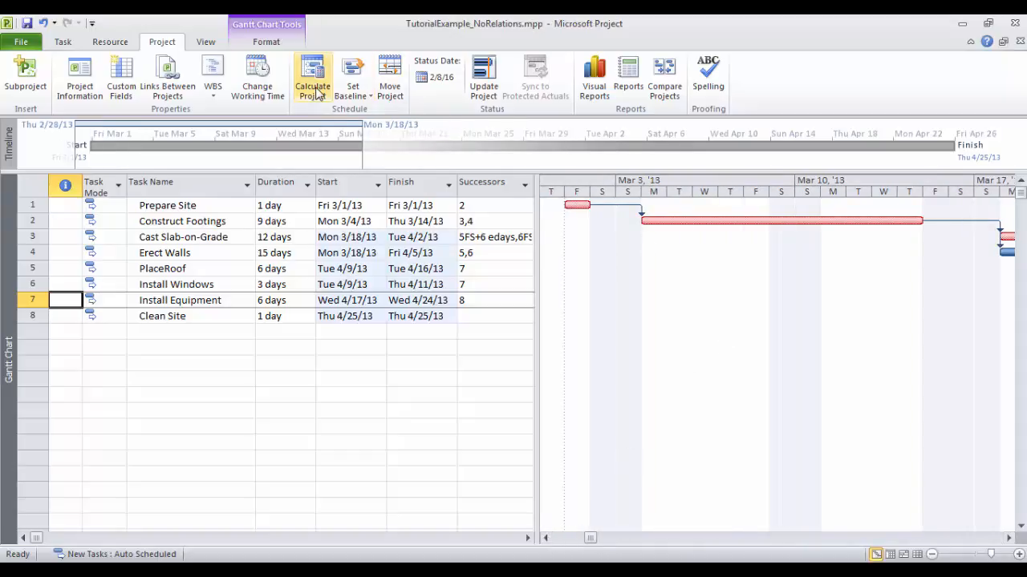
pyautogui.click(68, 42)
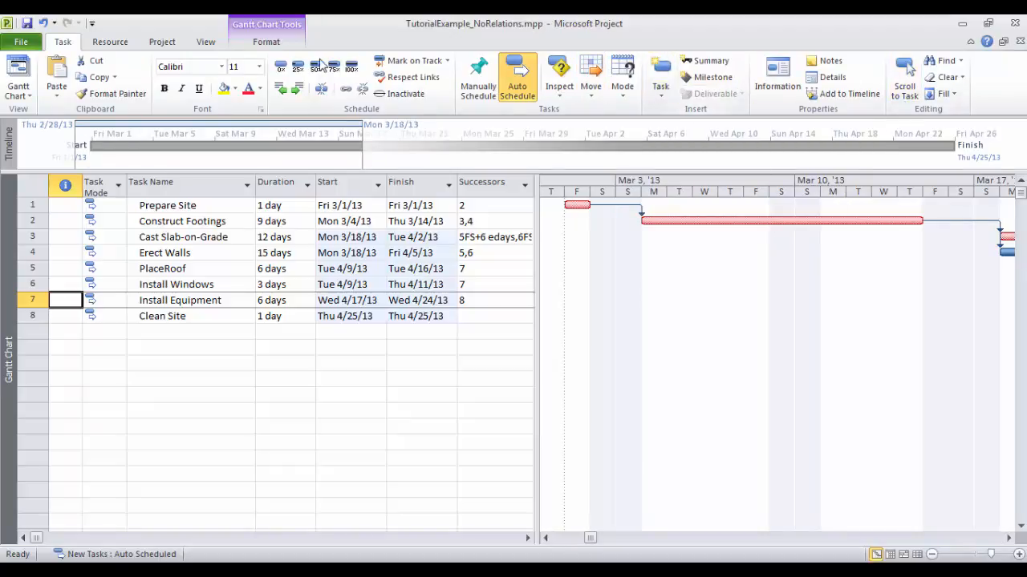
pyautogui.click(205, 42)
pyautogui.click(688, 88)
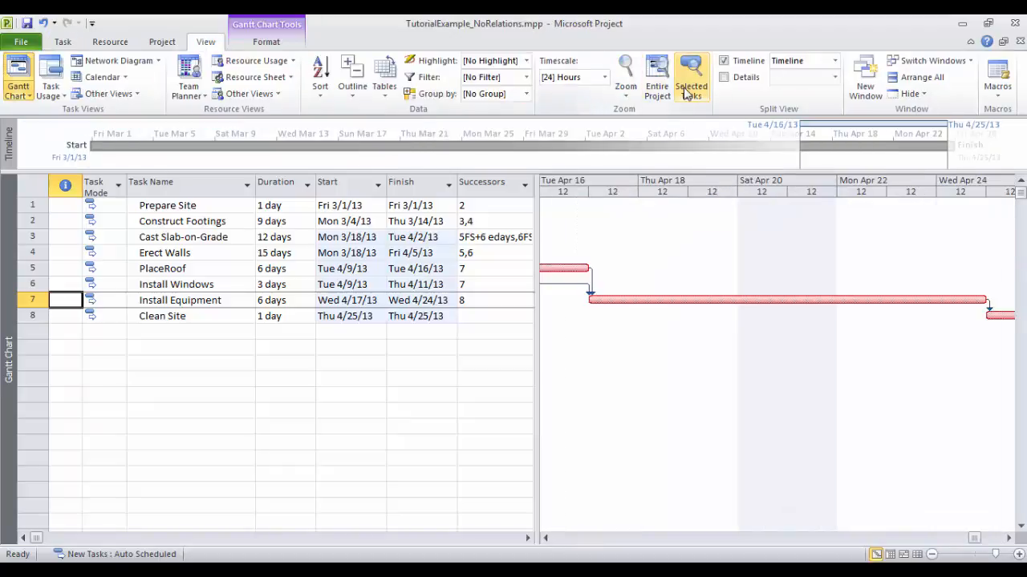
pyautogui.click(657, 88)
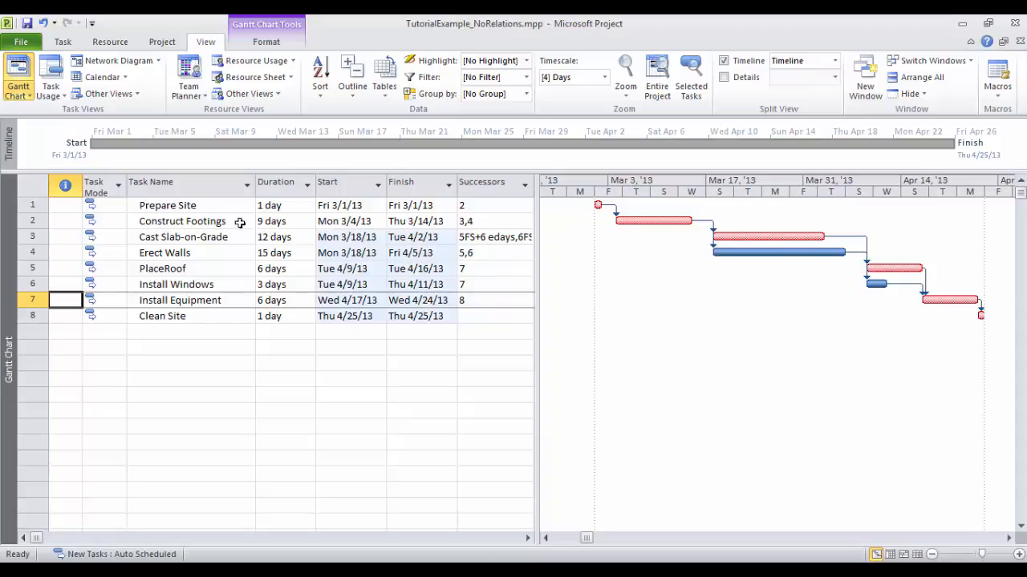
# - Insert a new task row above Prepare Site
pyautogui.click(183, 206)
pyautogui.click(33, 207)
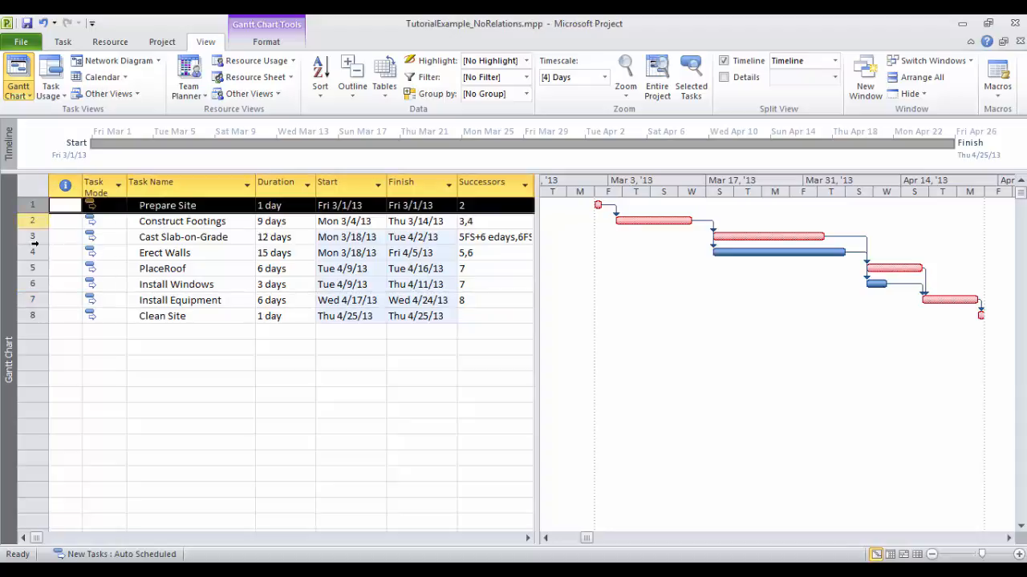
pyautogui.keyDown('ctrl'); pyautogui.click(36, 315); pyautogui.keyUp('ctrl')
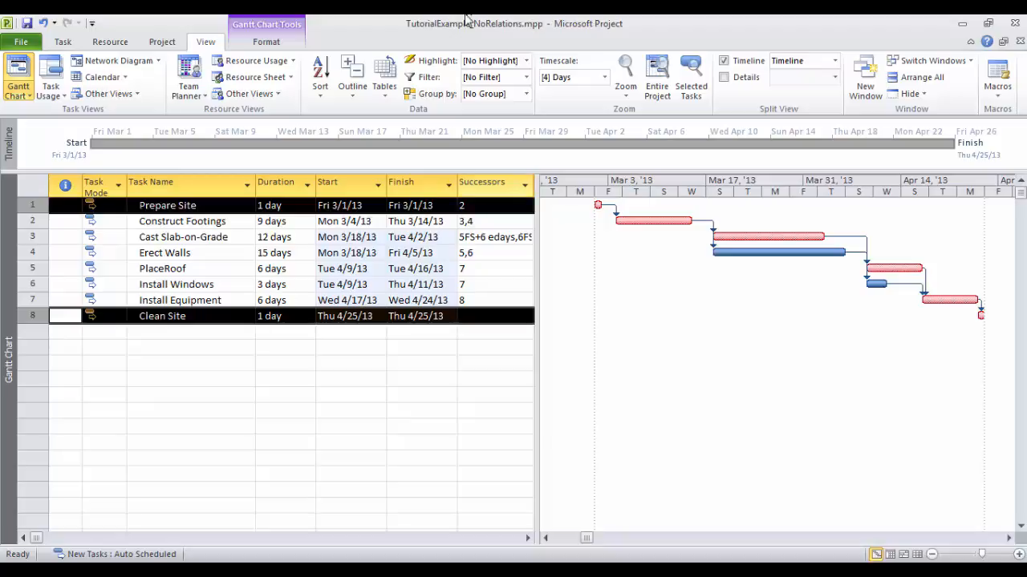
pyautogui.rightClick(38, 206)
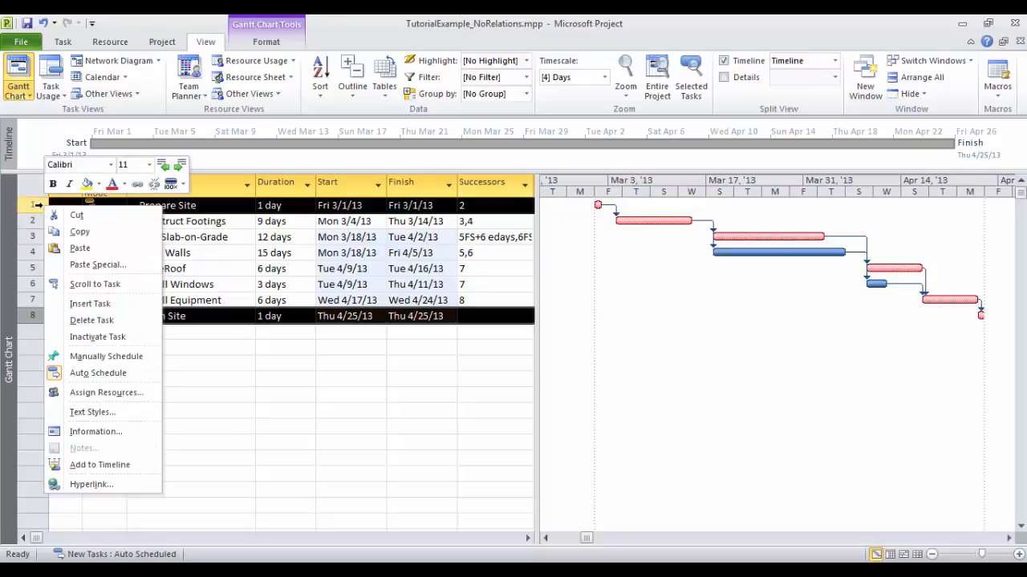
pyautogui.click(226, 261)
pyautogui.click(157, 249)
pyautogui.rightClick(41, 210)
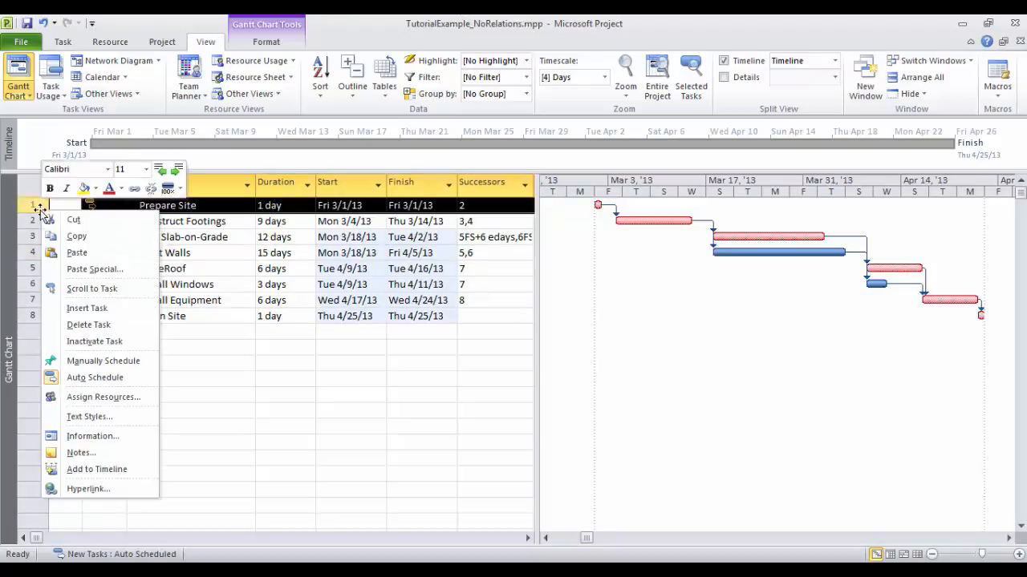
pyautogui.click(129, 308)
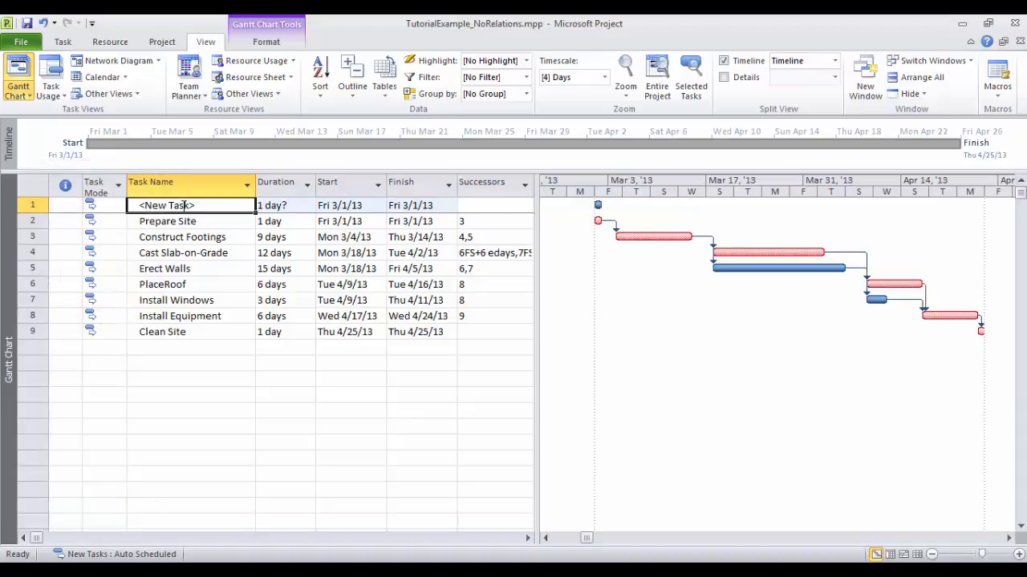
# - Name the new first task Site Activities
pyautogui.click(239, 210)
pyautogui.moveTo(193, 205); pyautogui.dragTo(90, 201)
pyautogui.write('Automatic Site Activities')
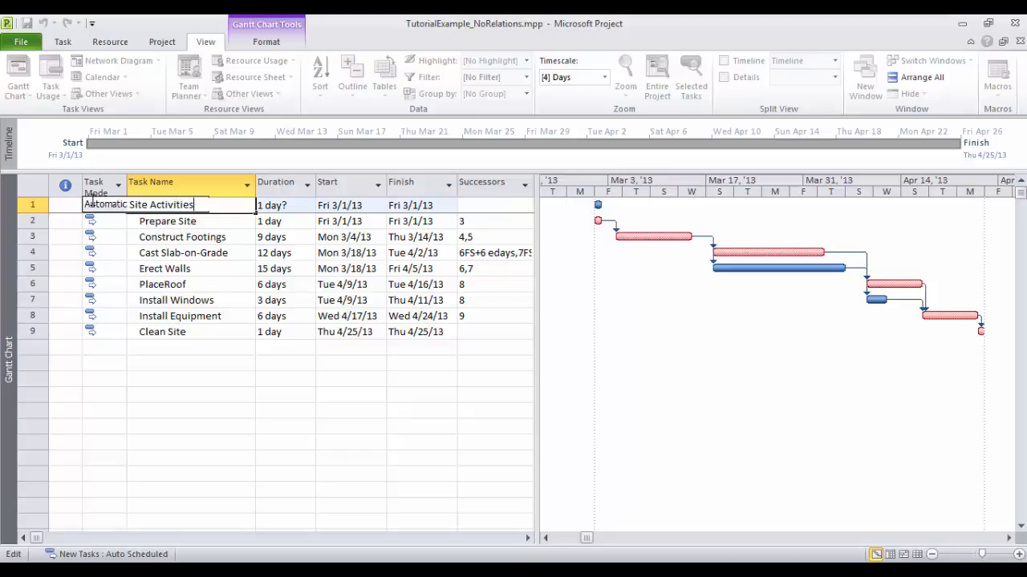
pyautogui.press('Return')
# - Move the Clean Site task directly below Prepare Site
pyautogui.click(159, 206)
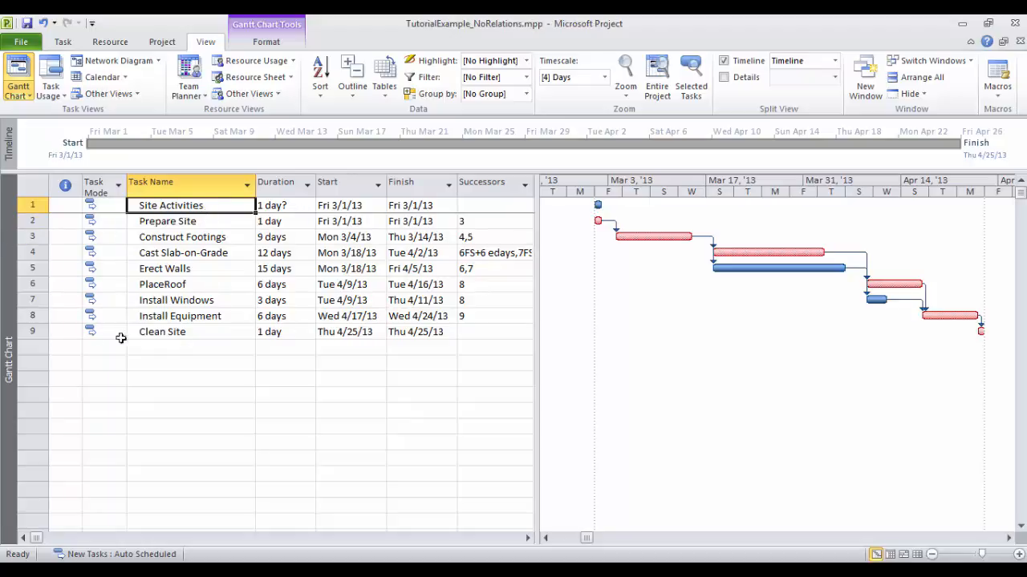
pyautogui.click(33, 330)
pyautogui.moveTo(34, 330); pyautogui.dragTo(68, 230)
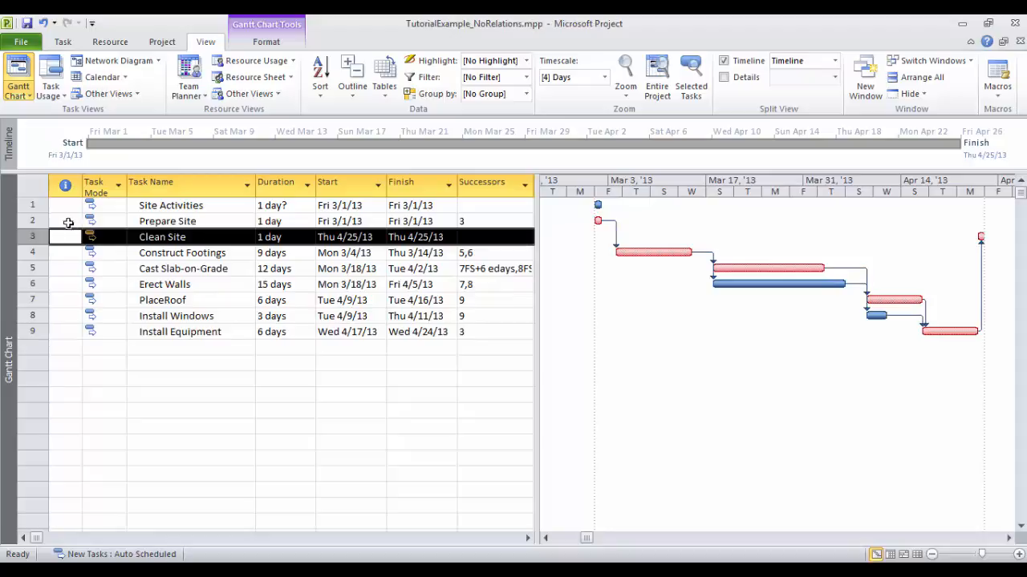
# - Try indenting Prepare Site and Clean Site under Site Activities, and undo the indent
pyautogui.keyDown('ctrl'); pyautogui.click(33, 220); pyautogui.keyUp('ctrl')
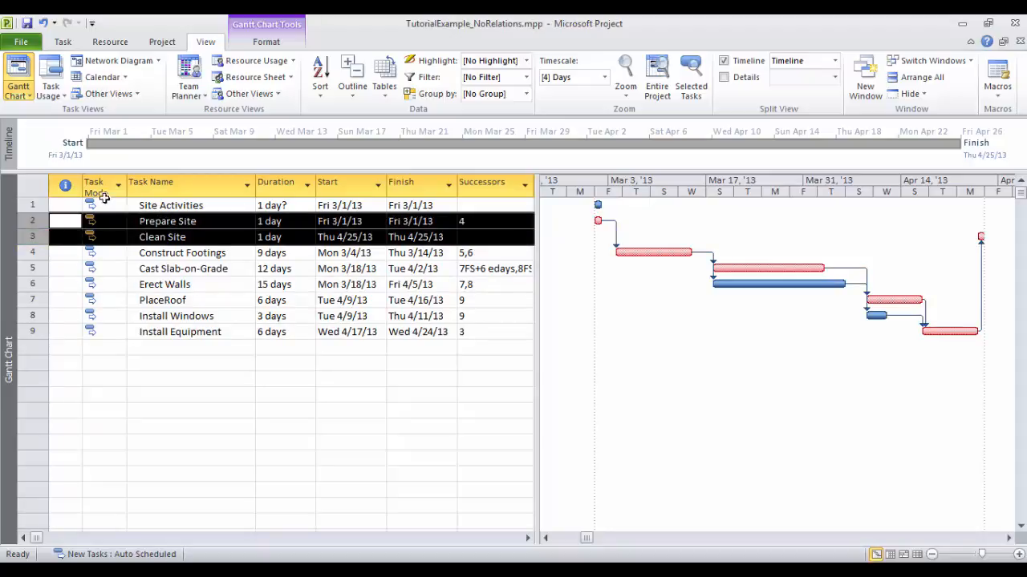
pyautogui.click(63, 41)
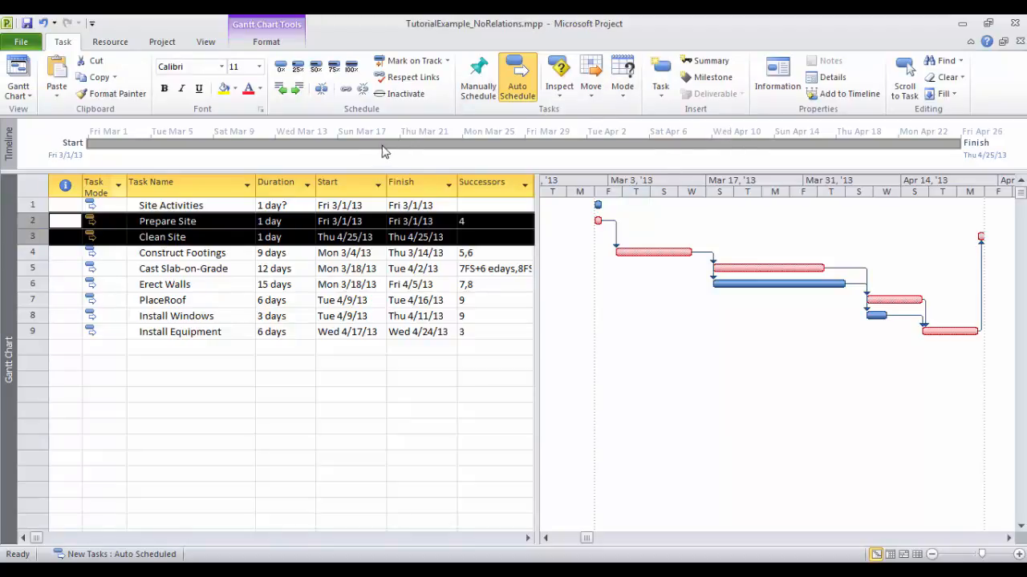
pyautogui.click(294, 94)
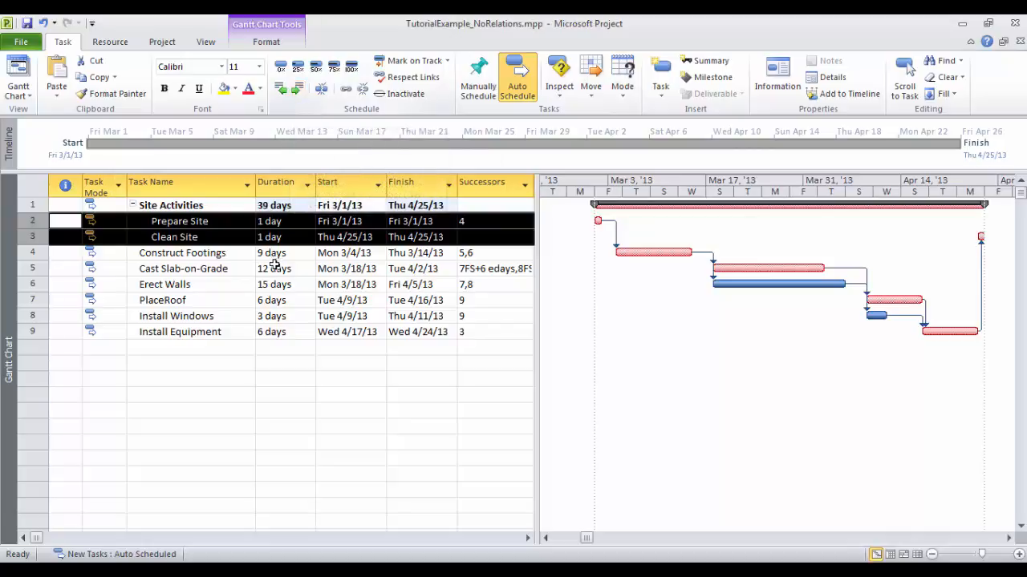
pyautogui.click(156, 284)
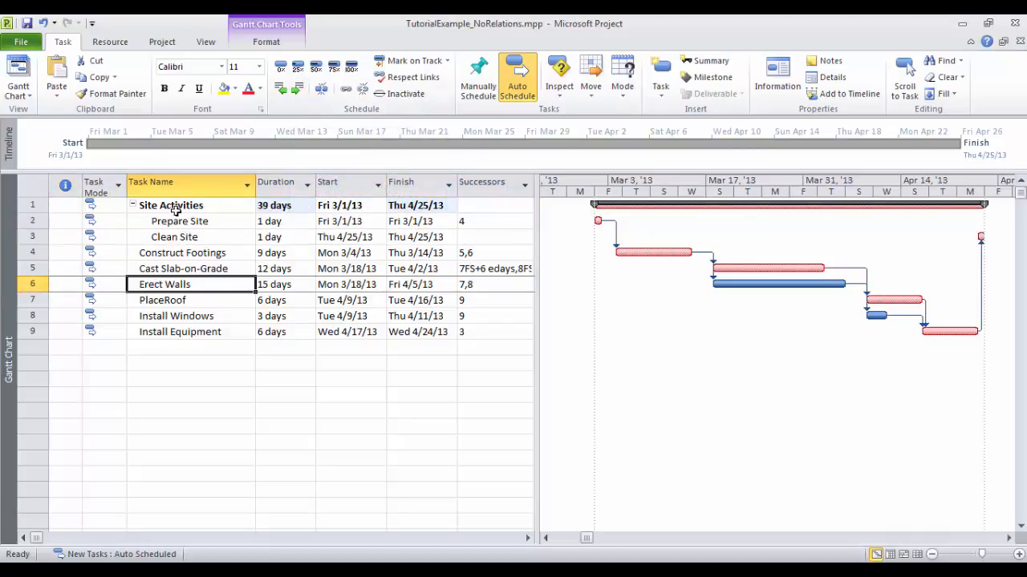
pyautogui.click(42, 24)
# - Set the Site Activities duration to 1 day and indent Prepare Site and Clean Site as its subtasks
pyautogui.click(287, 204)
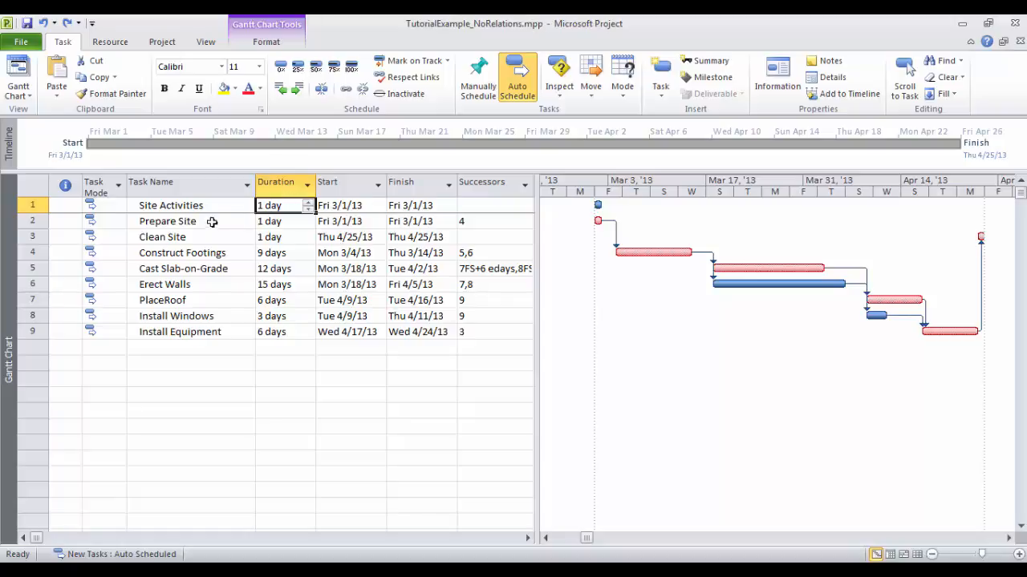
pyautogui.click(28, 221)
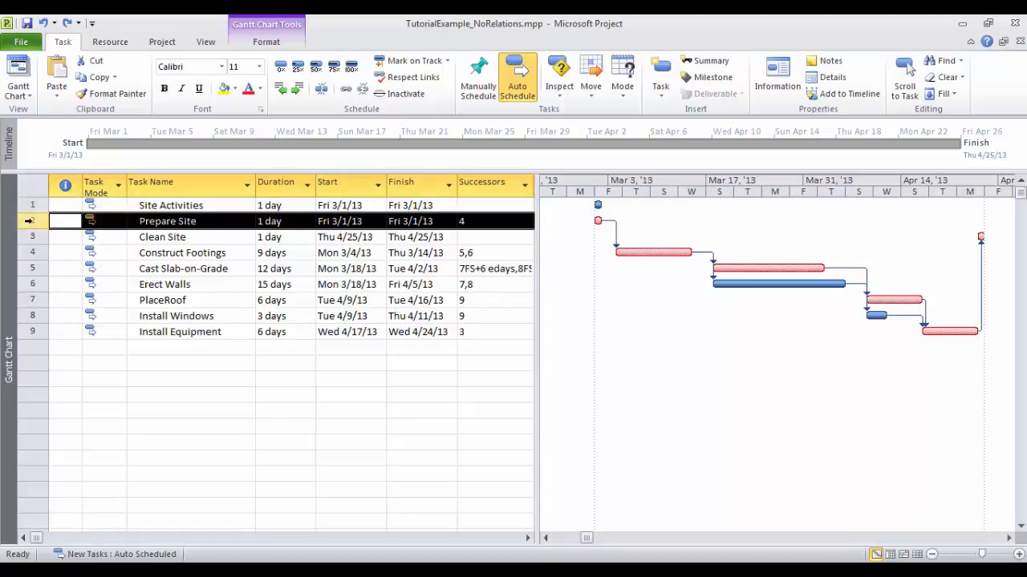
pyautogui.moveTo(29, 221); pyautogui.dragTo(32, 237)
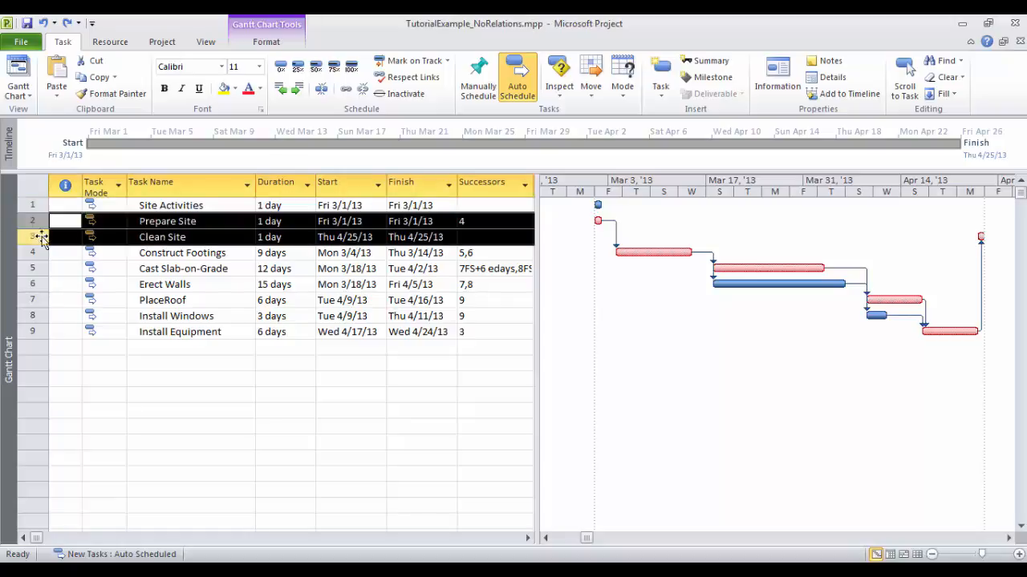
pyautogui.click(297, 88)
pyautogui.click(271, 206)
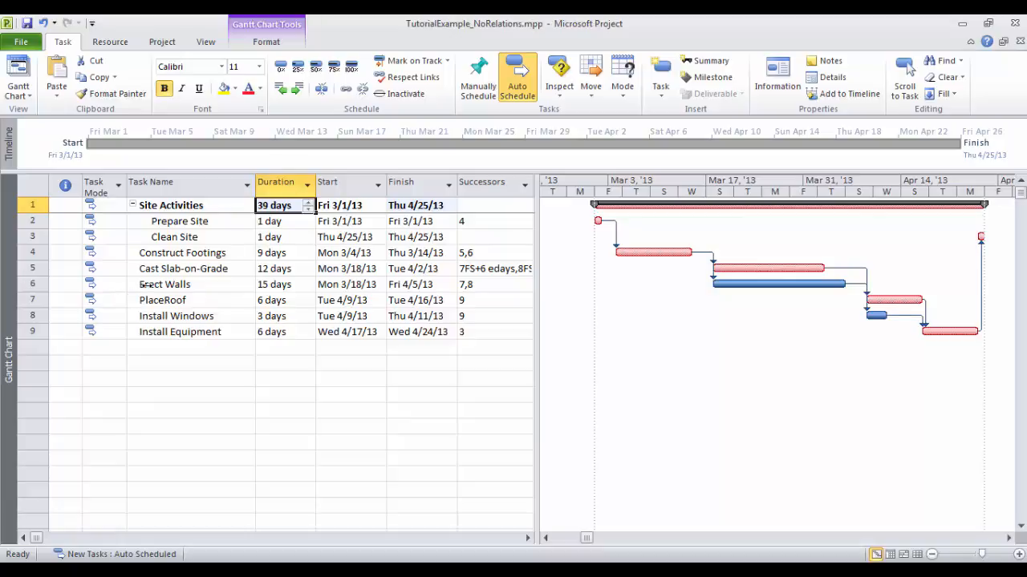
# - Insert a task named Building Activities above Construct Footings and outdent it to the same level as Site Activities
pyautogui.click(32, 253)
pyautogui.rightClick(32, 253)
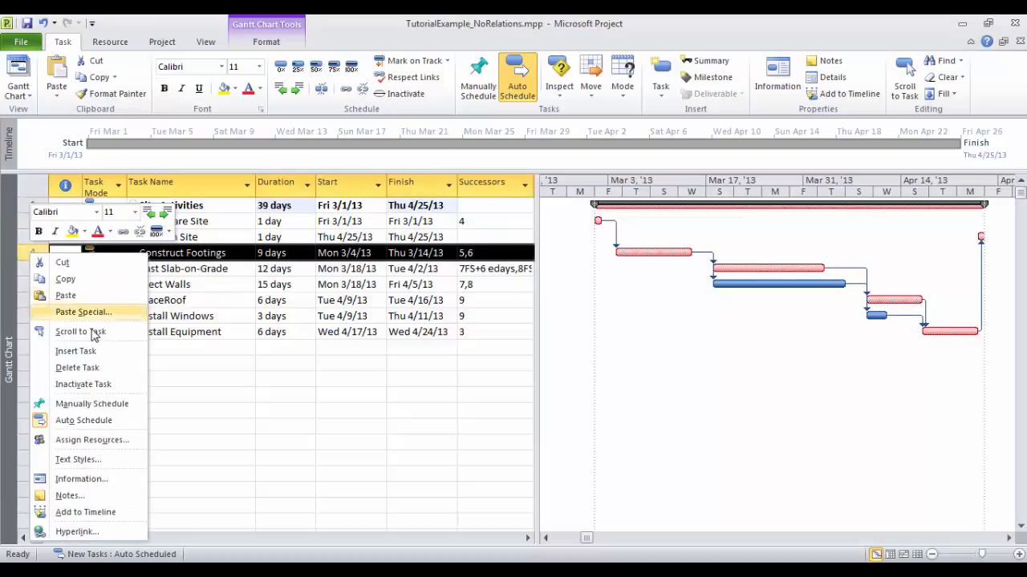
pyautogui.click(101, 352)
pyautogui.write('Building Activities')
pyautogui.press('Return')
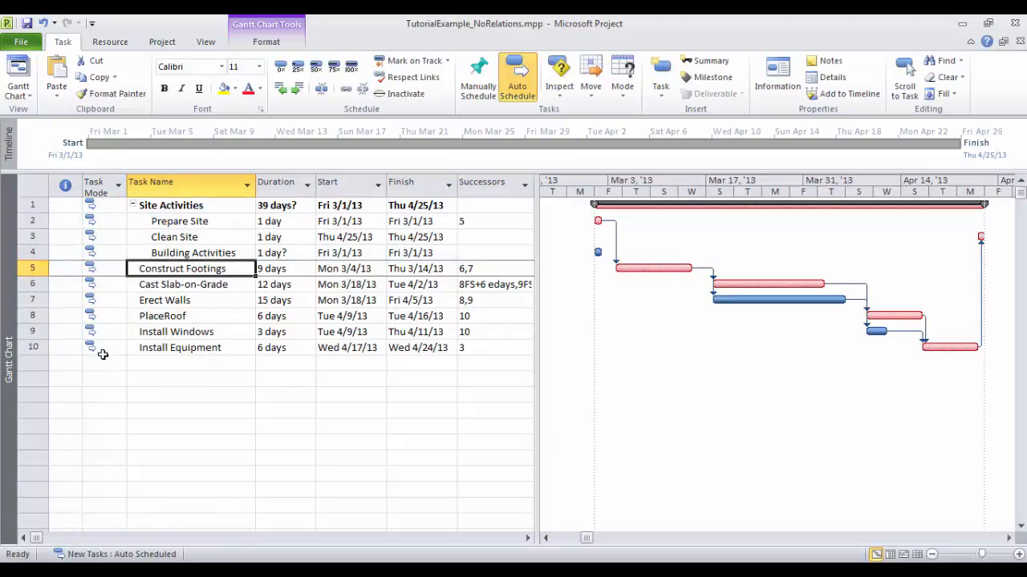
pyautogui.click(189, 252)
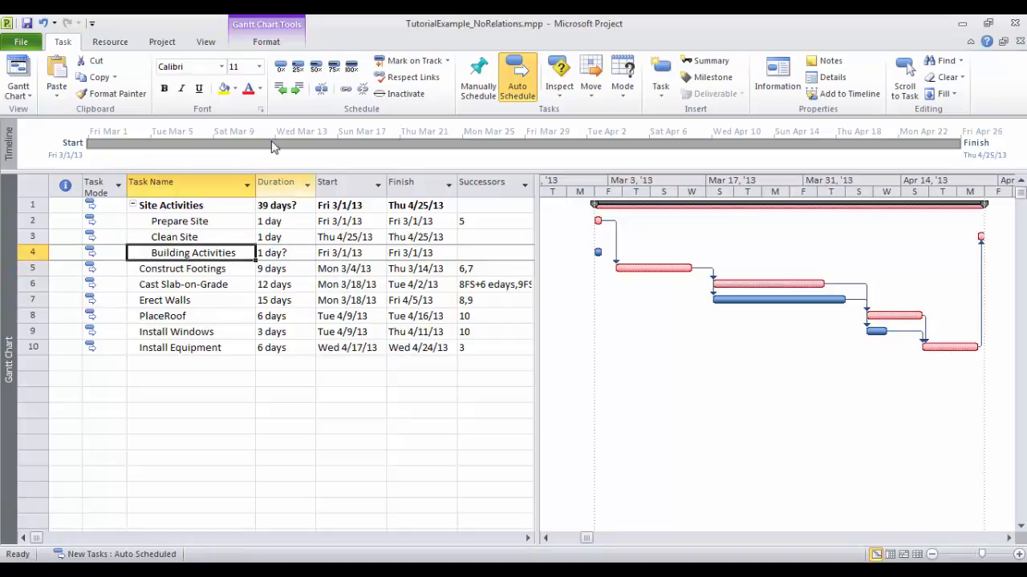
pyautogui.click(281, 94)
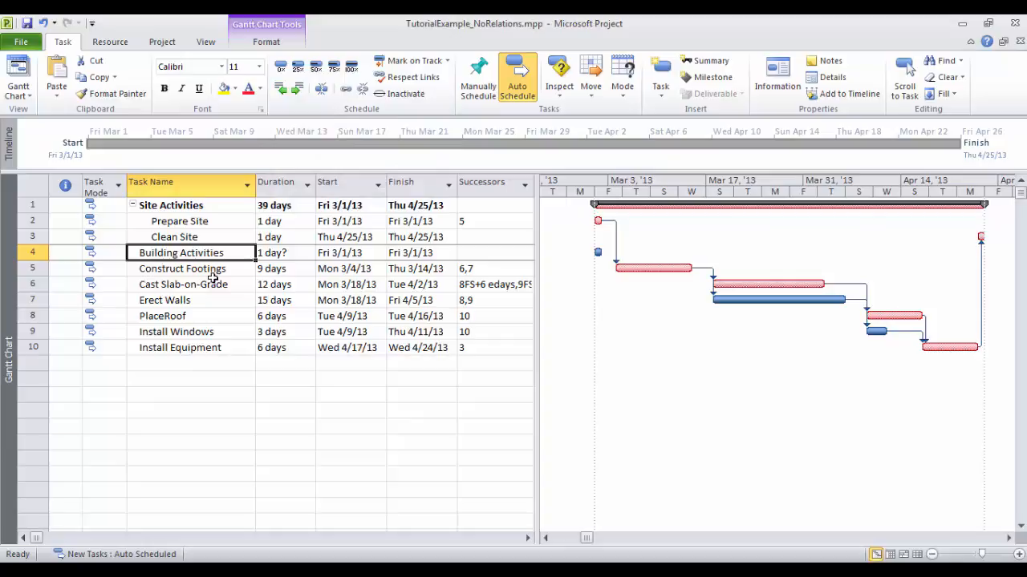
# - Indent the tasks from Construct Footings through Install Equipment as subtasks of Building Activities
pyautogui.moveTo(33, 269); pyautogui.dragTo(33, 347)
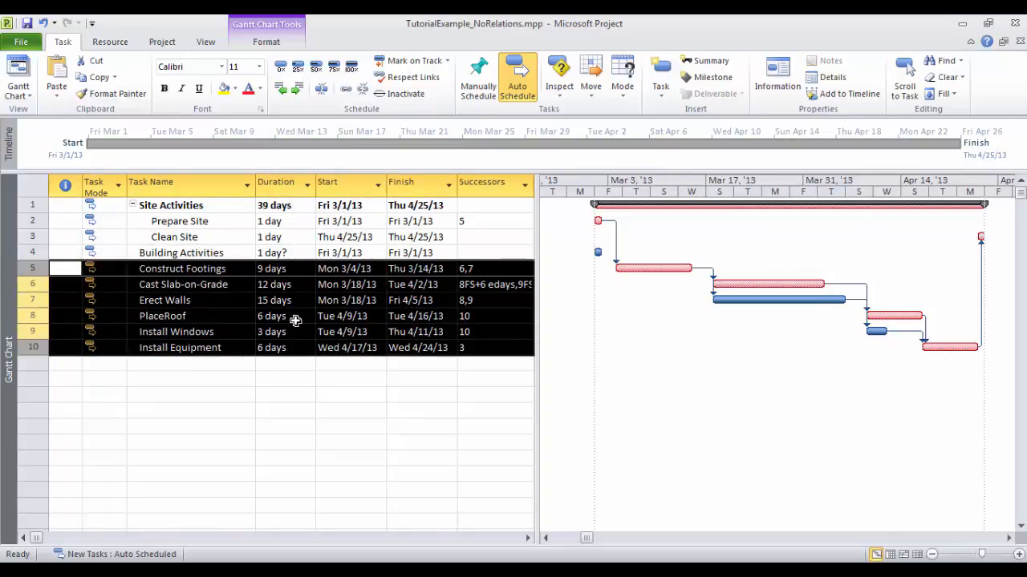
pyautogui.click(297, 89)
pyautogui.click(273, 363)
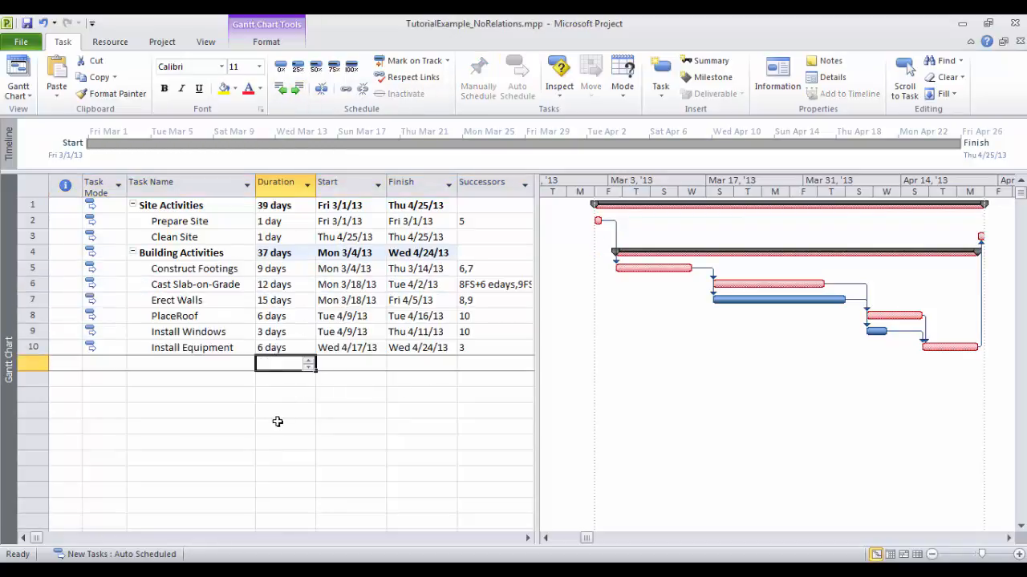
# - Collapse the Site Activities and Building Activities summary tasks to hide their subtasks
pyautogui.click(132, 205)
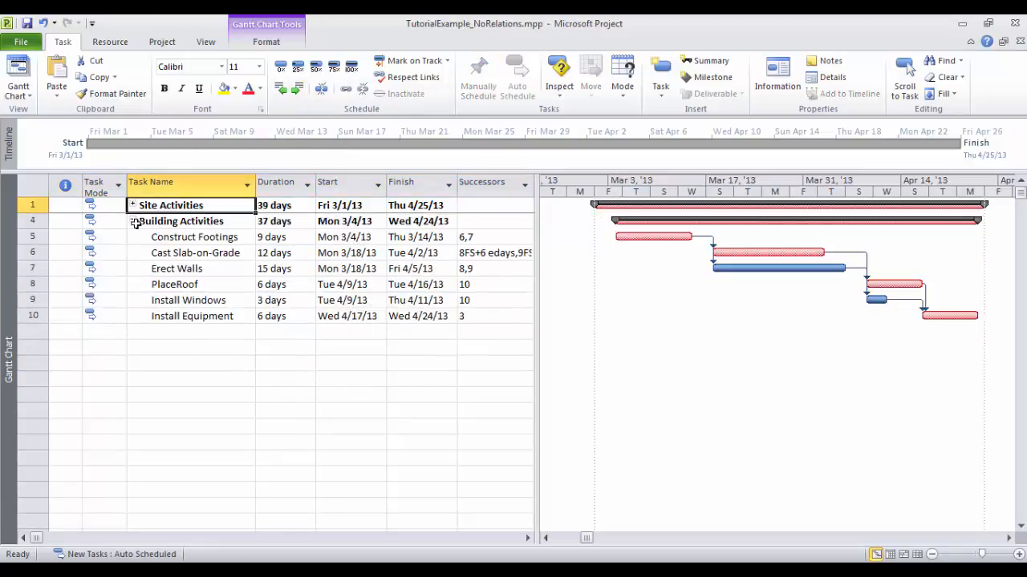
pyautogui.click(133, 221)
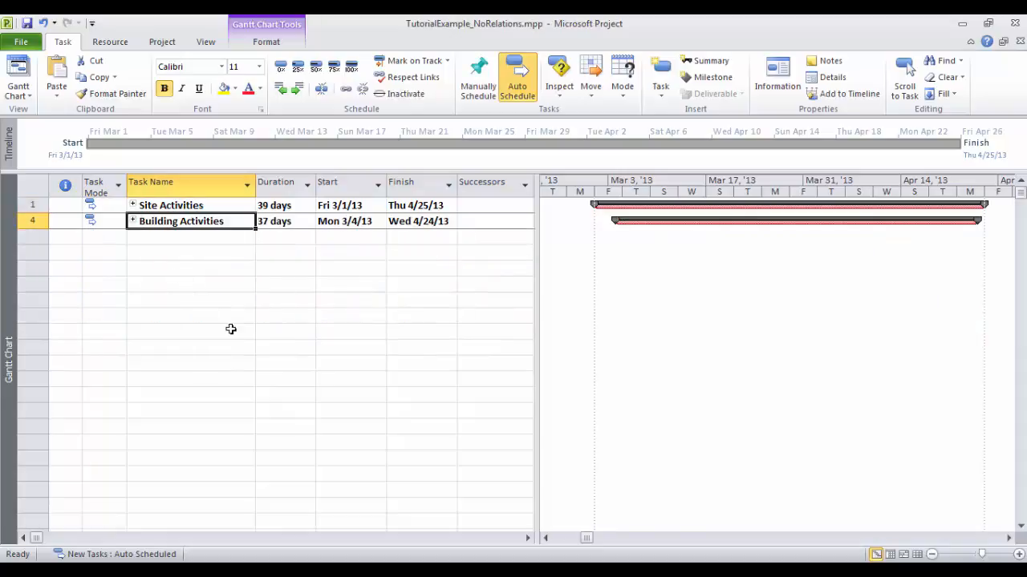